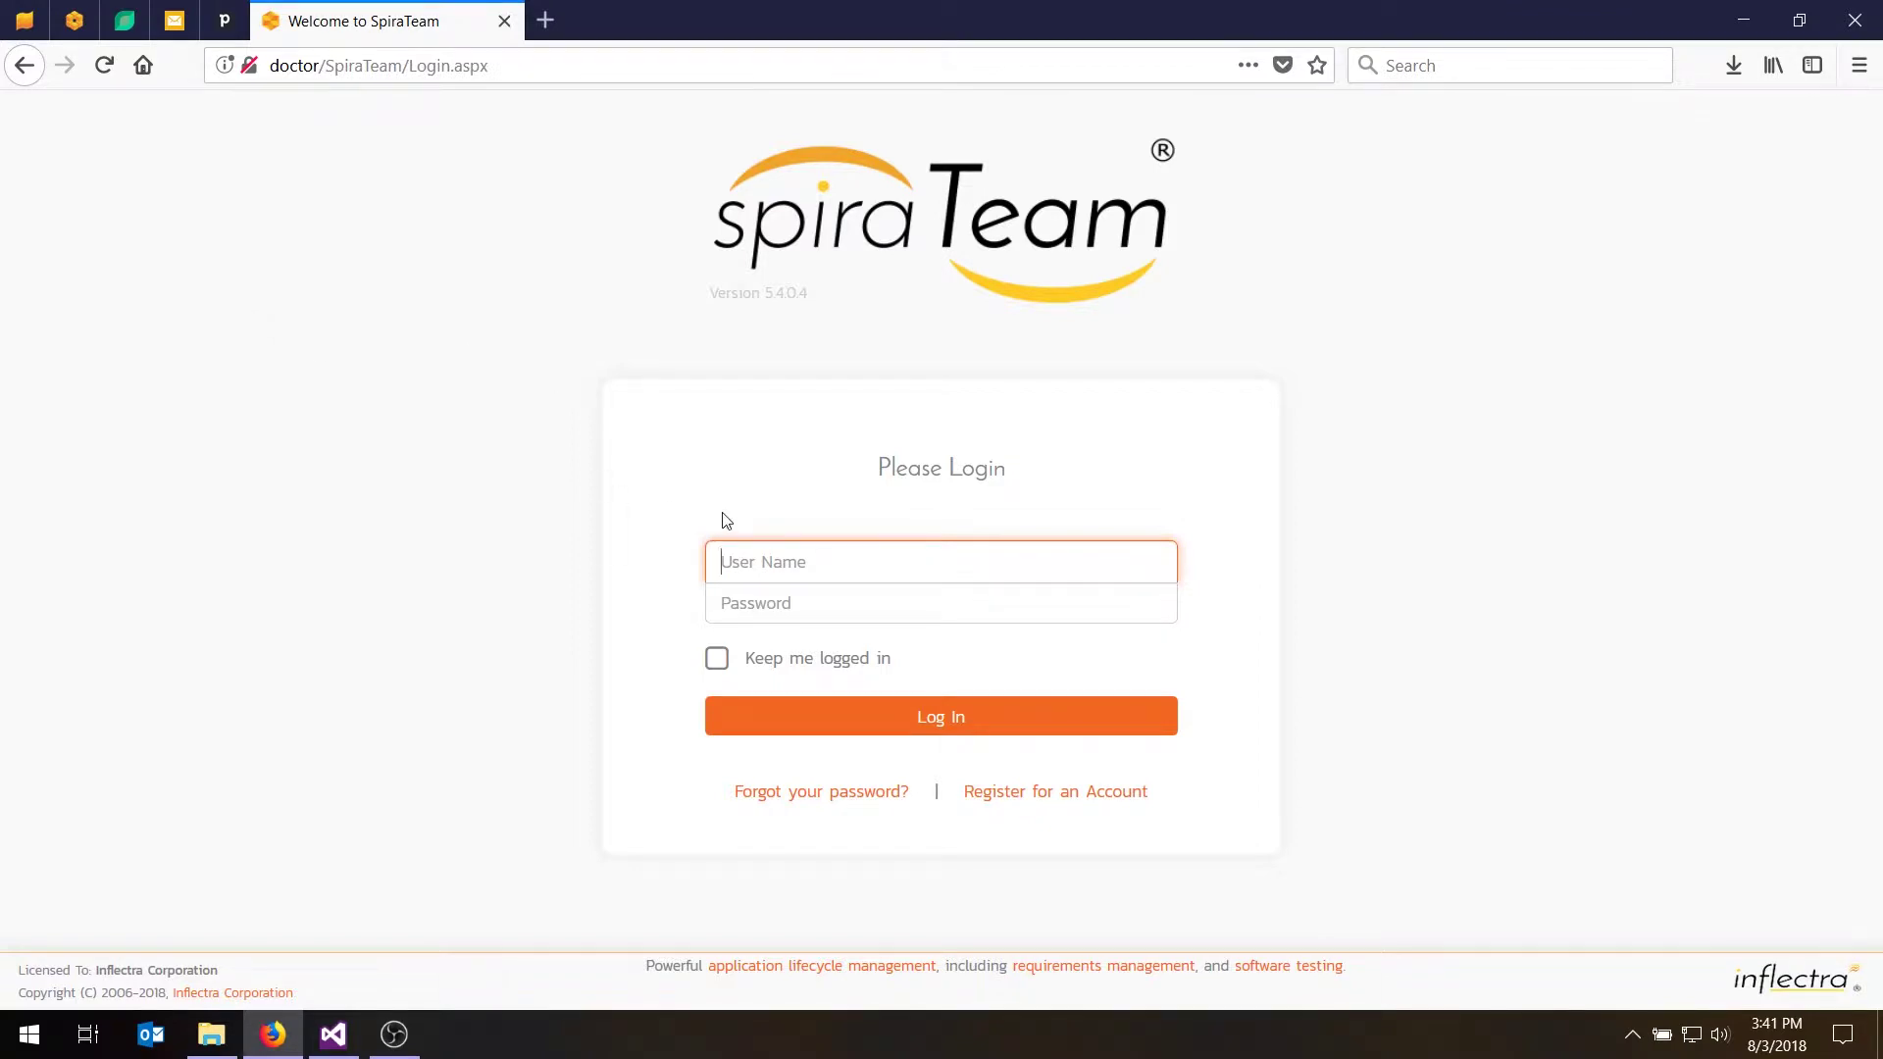
# Sign in with the saved administrator login, keeping the session logged in
pyautogui.click(728, 551)
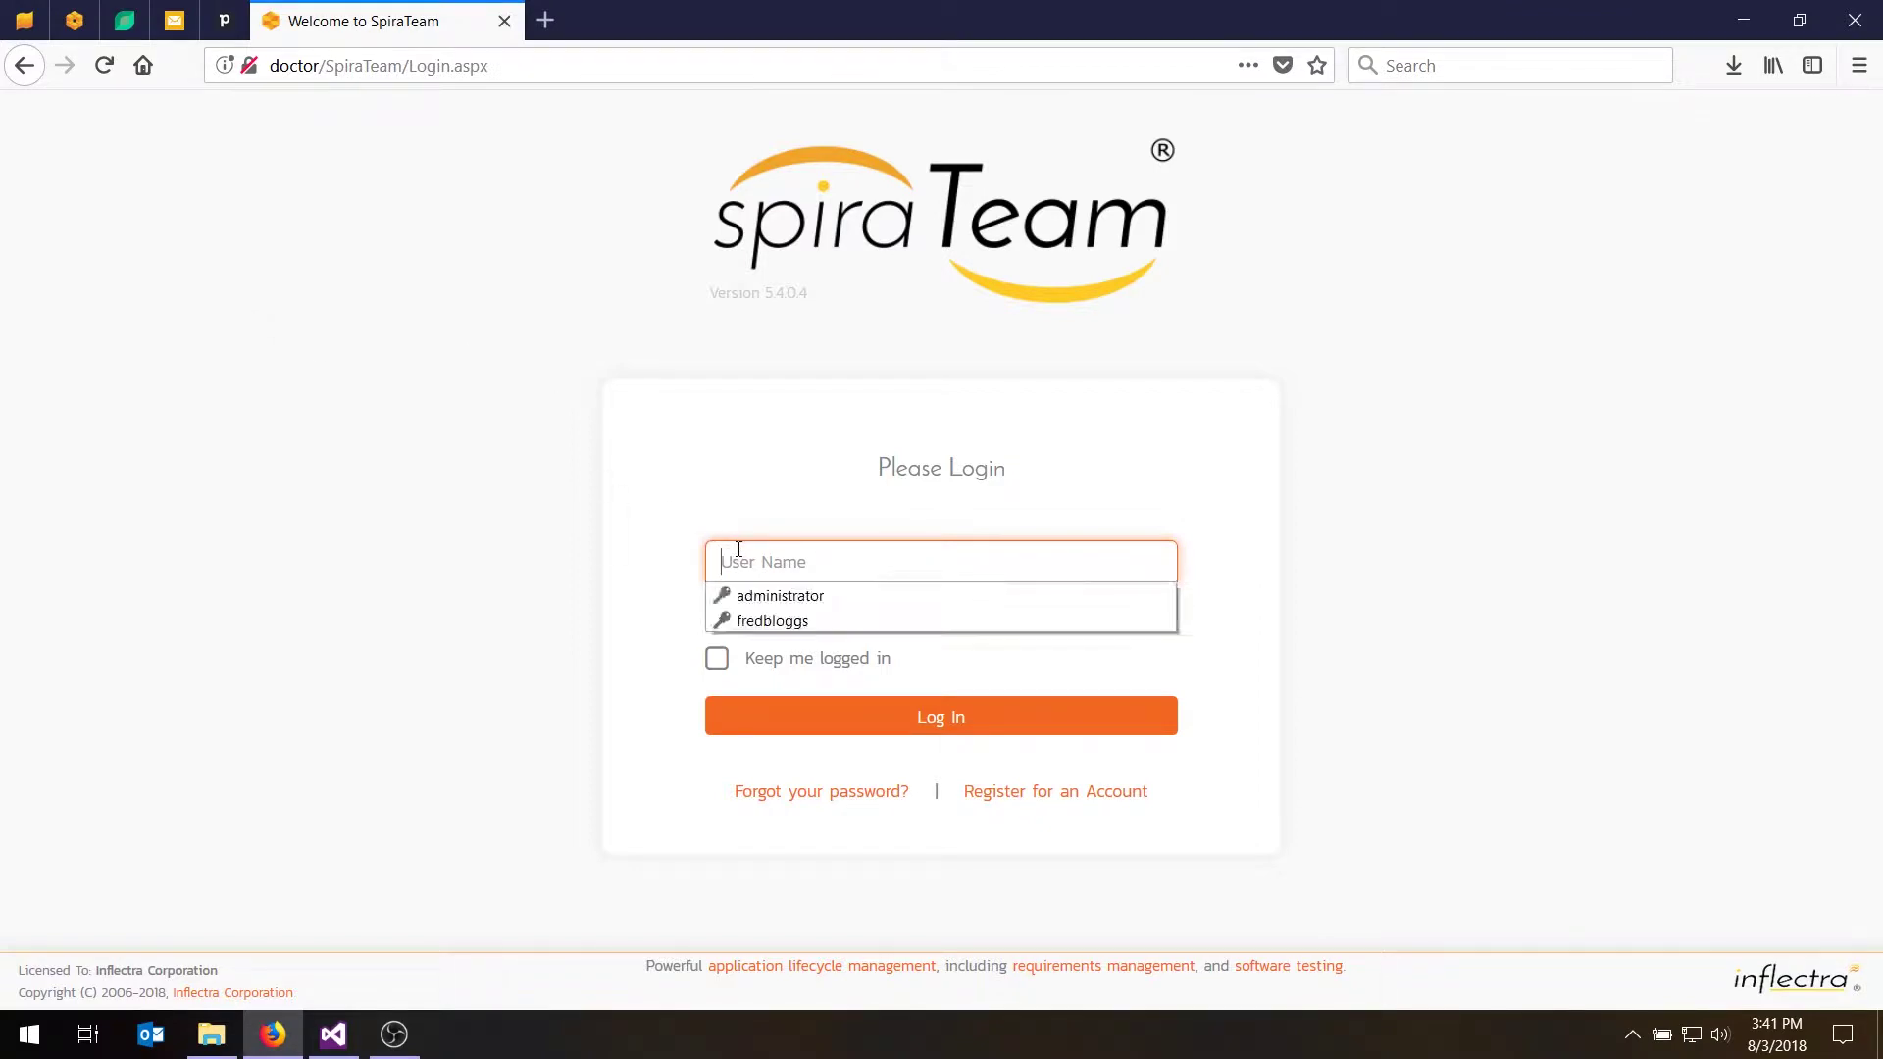
pyautogui.click(763, 598)
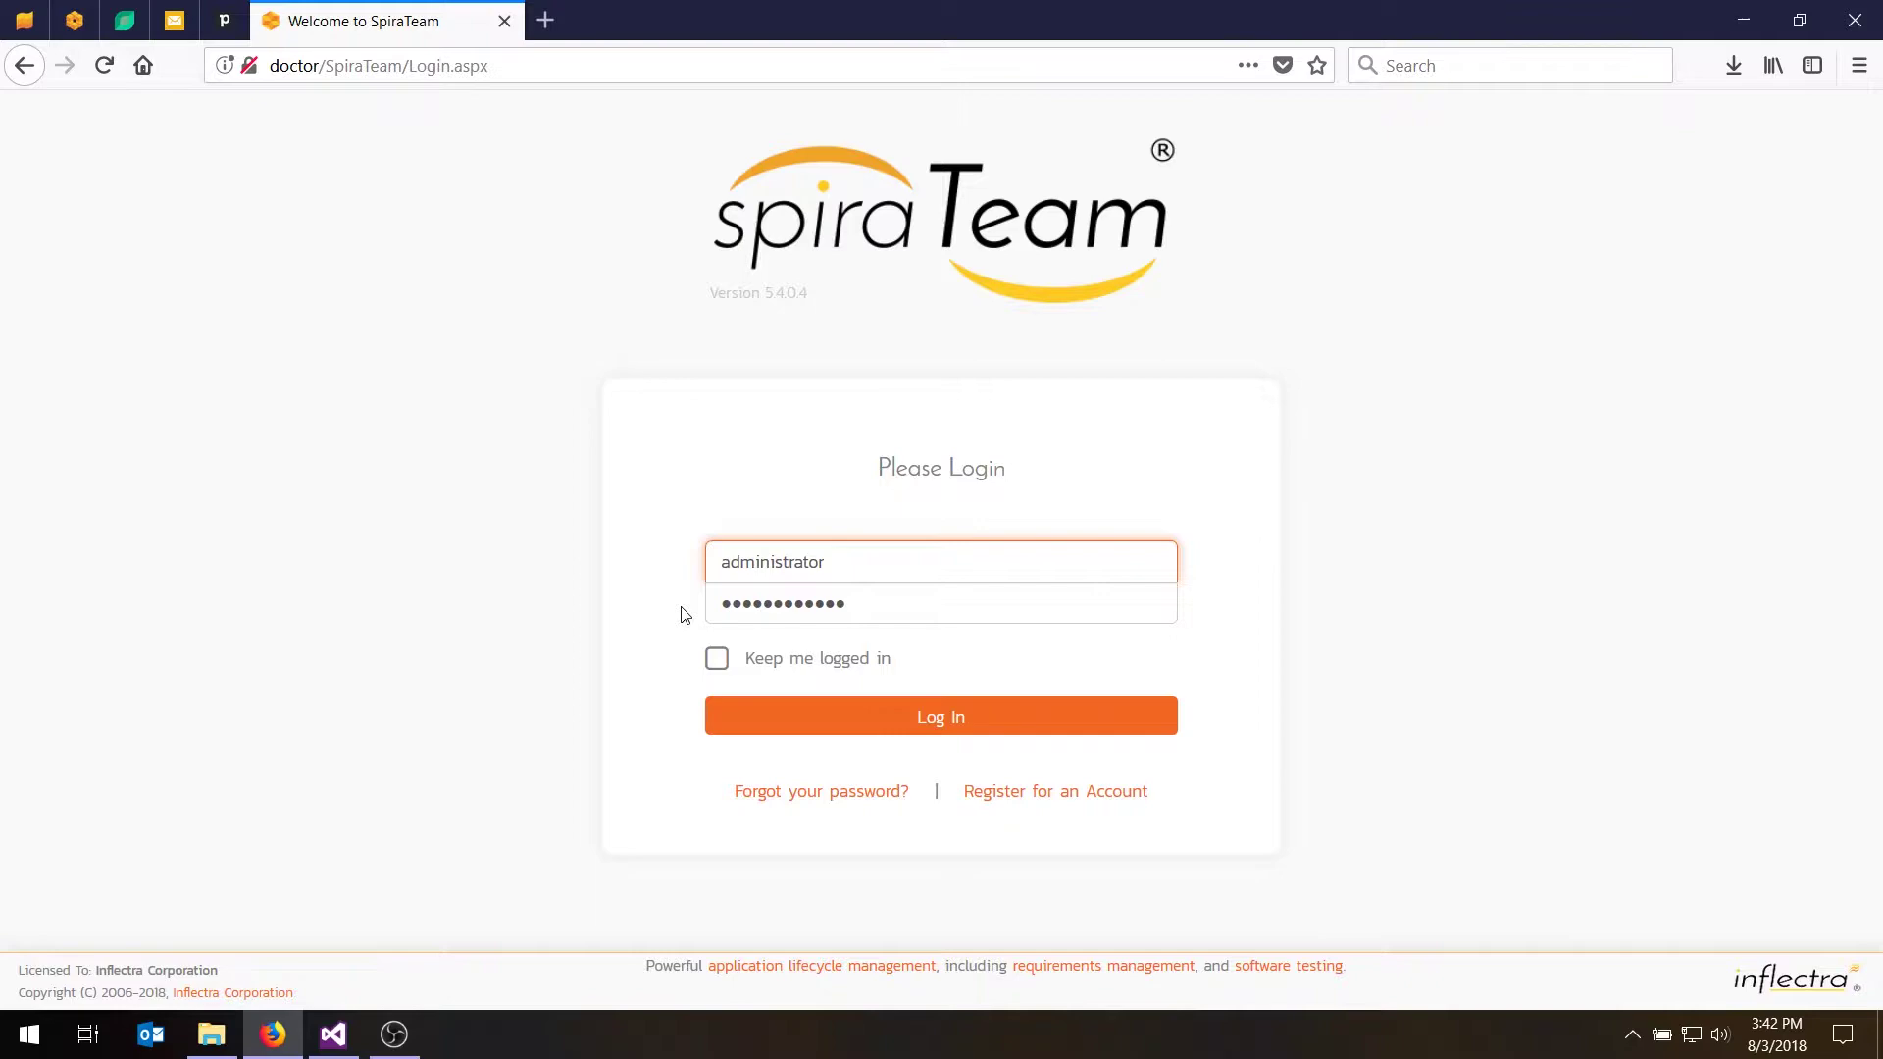
pyautogui.click(717, 657)
pyautogui.click(782, 716)
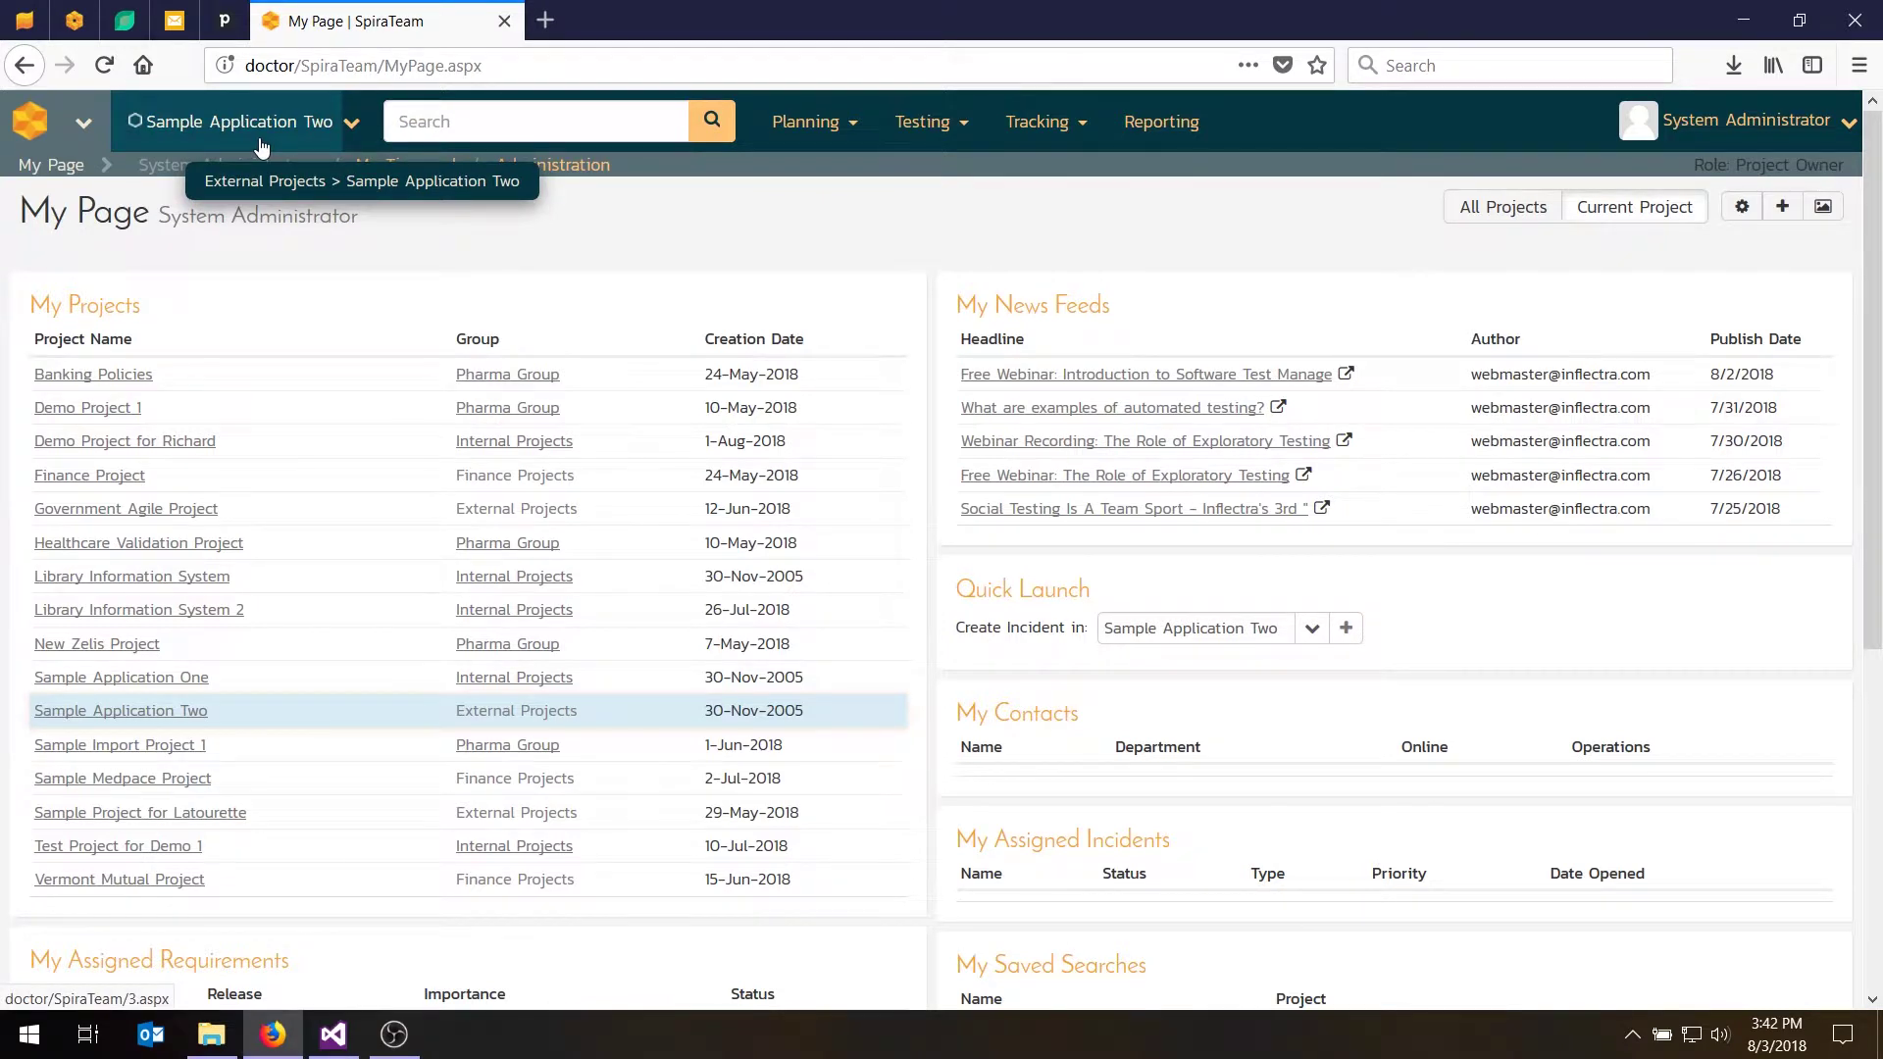
# Open the project's Incidents list from the Tracking menu
pyautogui.click(1076, 142)
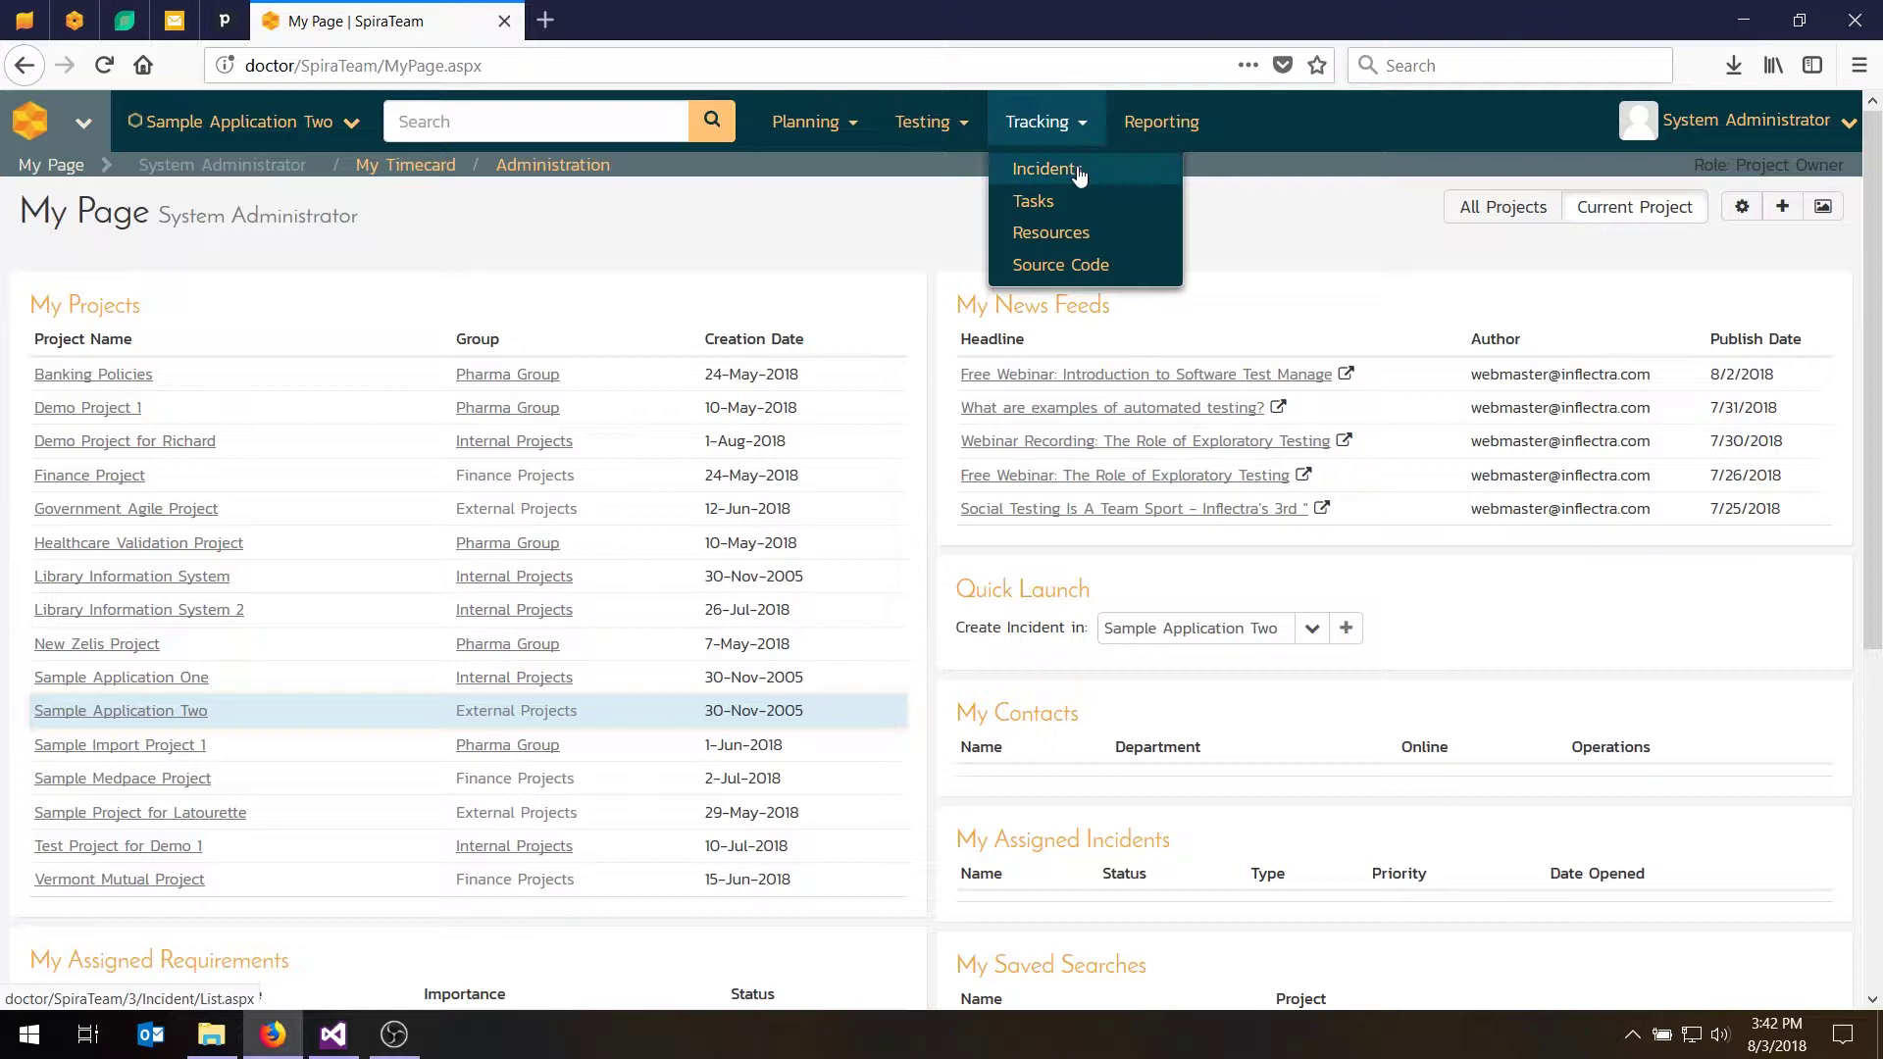
pyautogui.click(1080, 174)
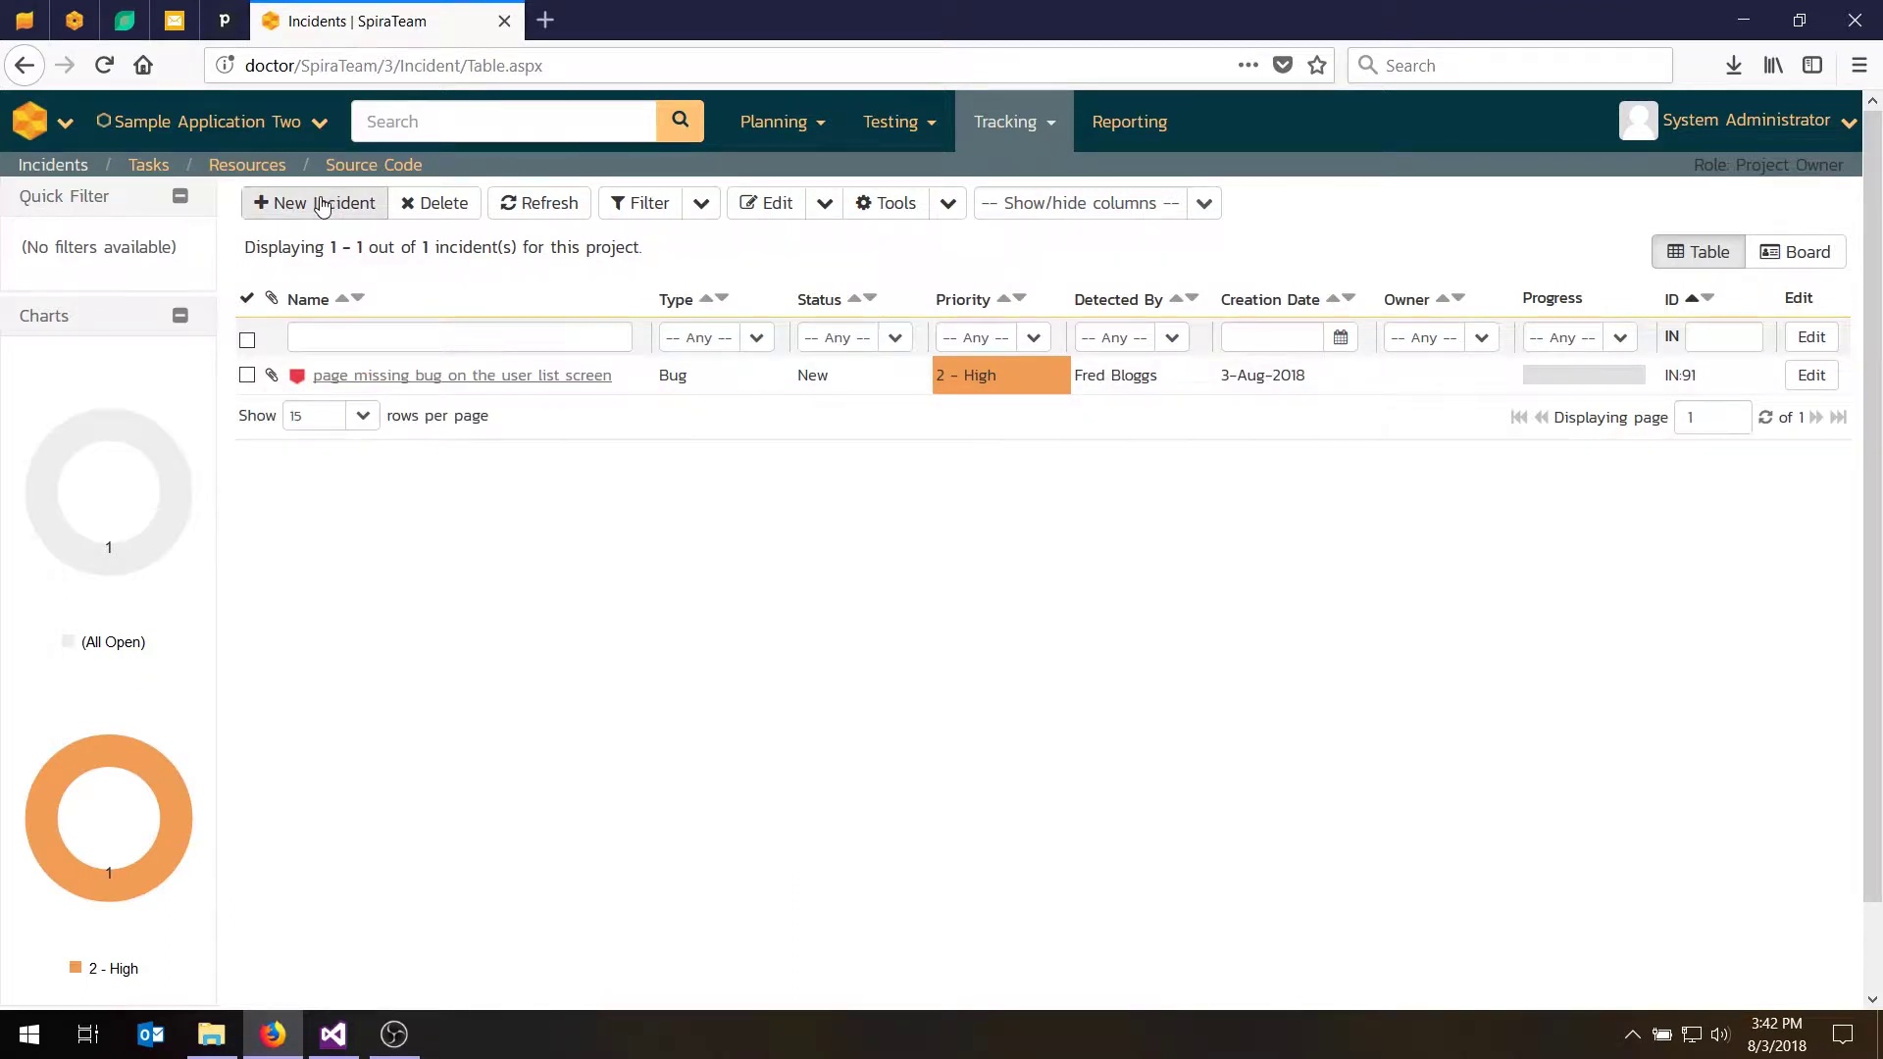
# Start a new Enhancement incident named 'Idea: add 2-factor auth'
pyautogui.click(323, 203)
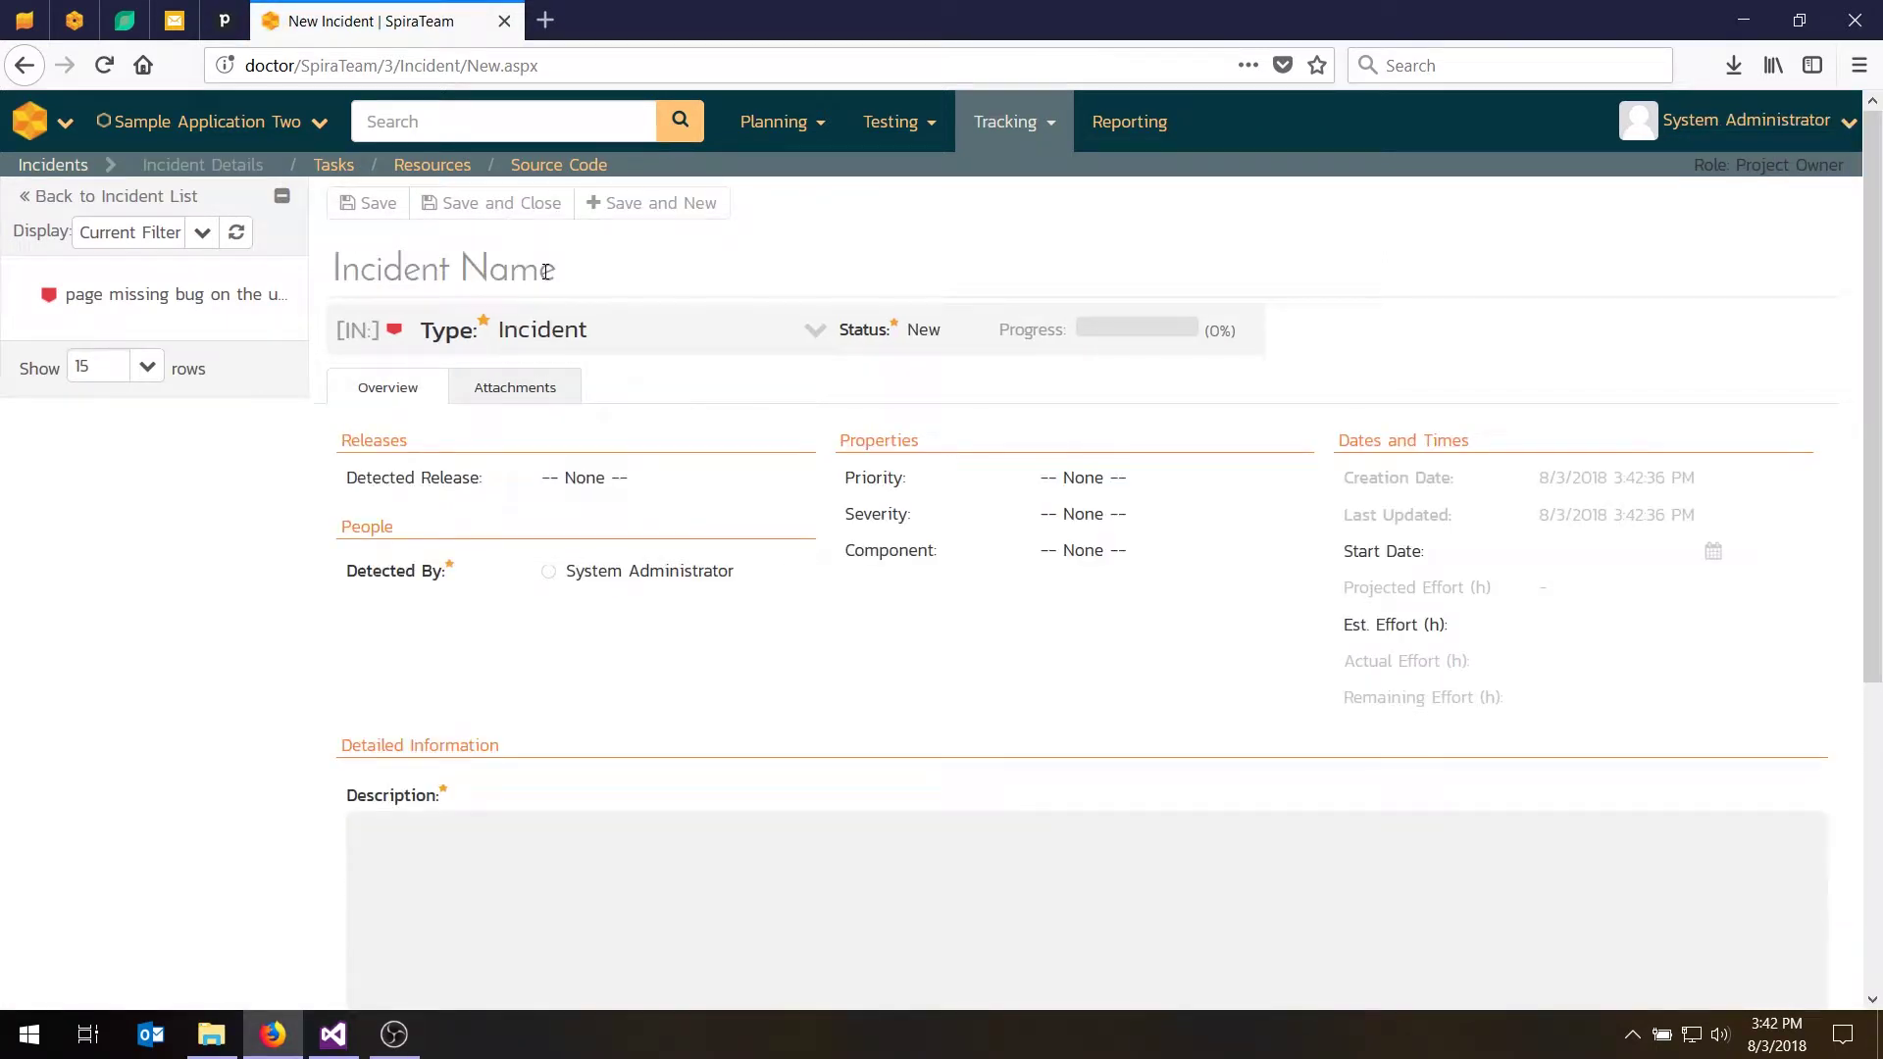
pyautogui.click(600, 339)
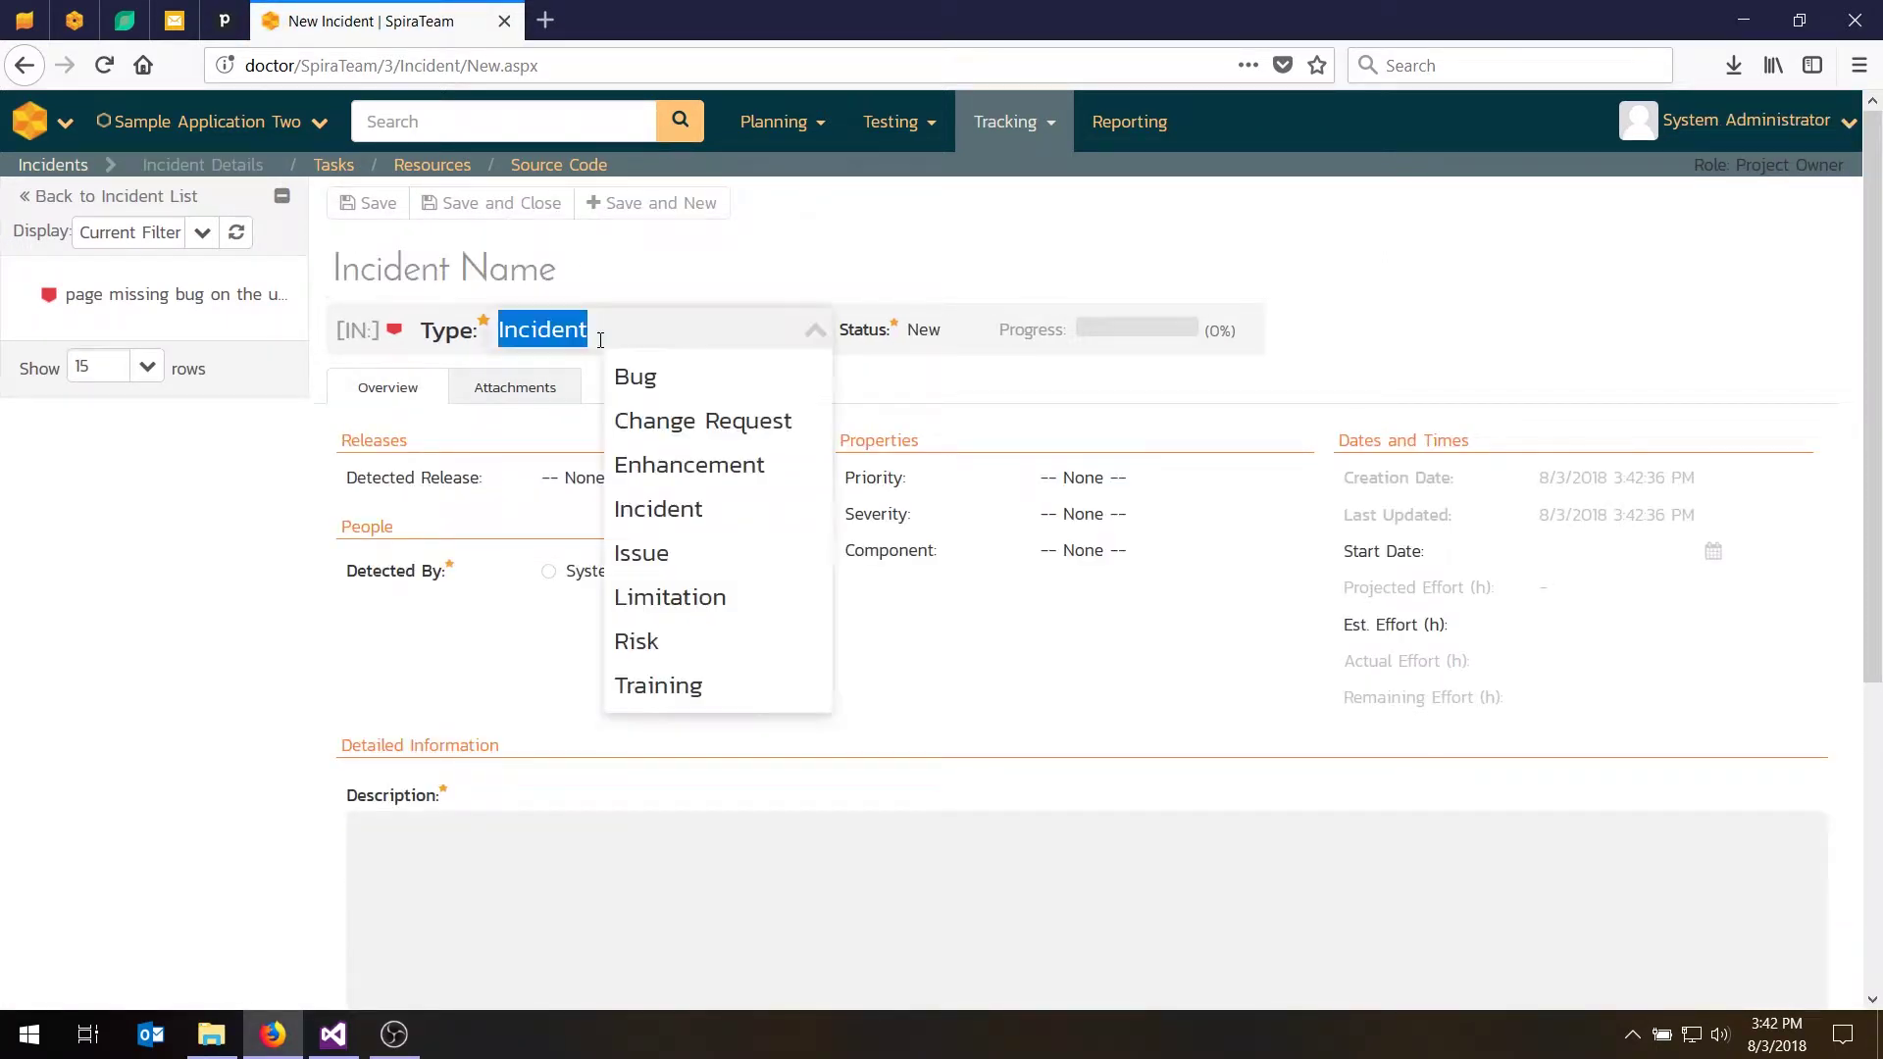
pyautogui.click(675, 463)
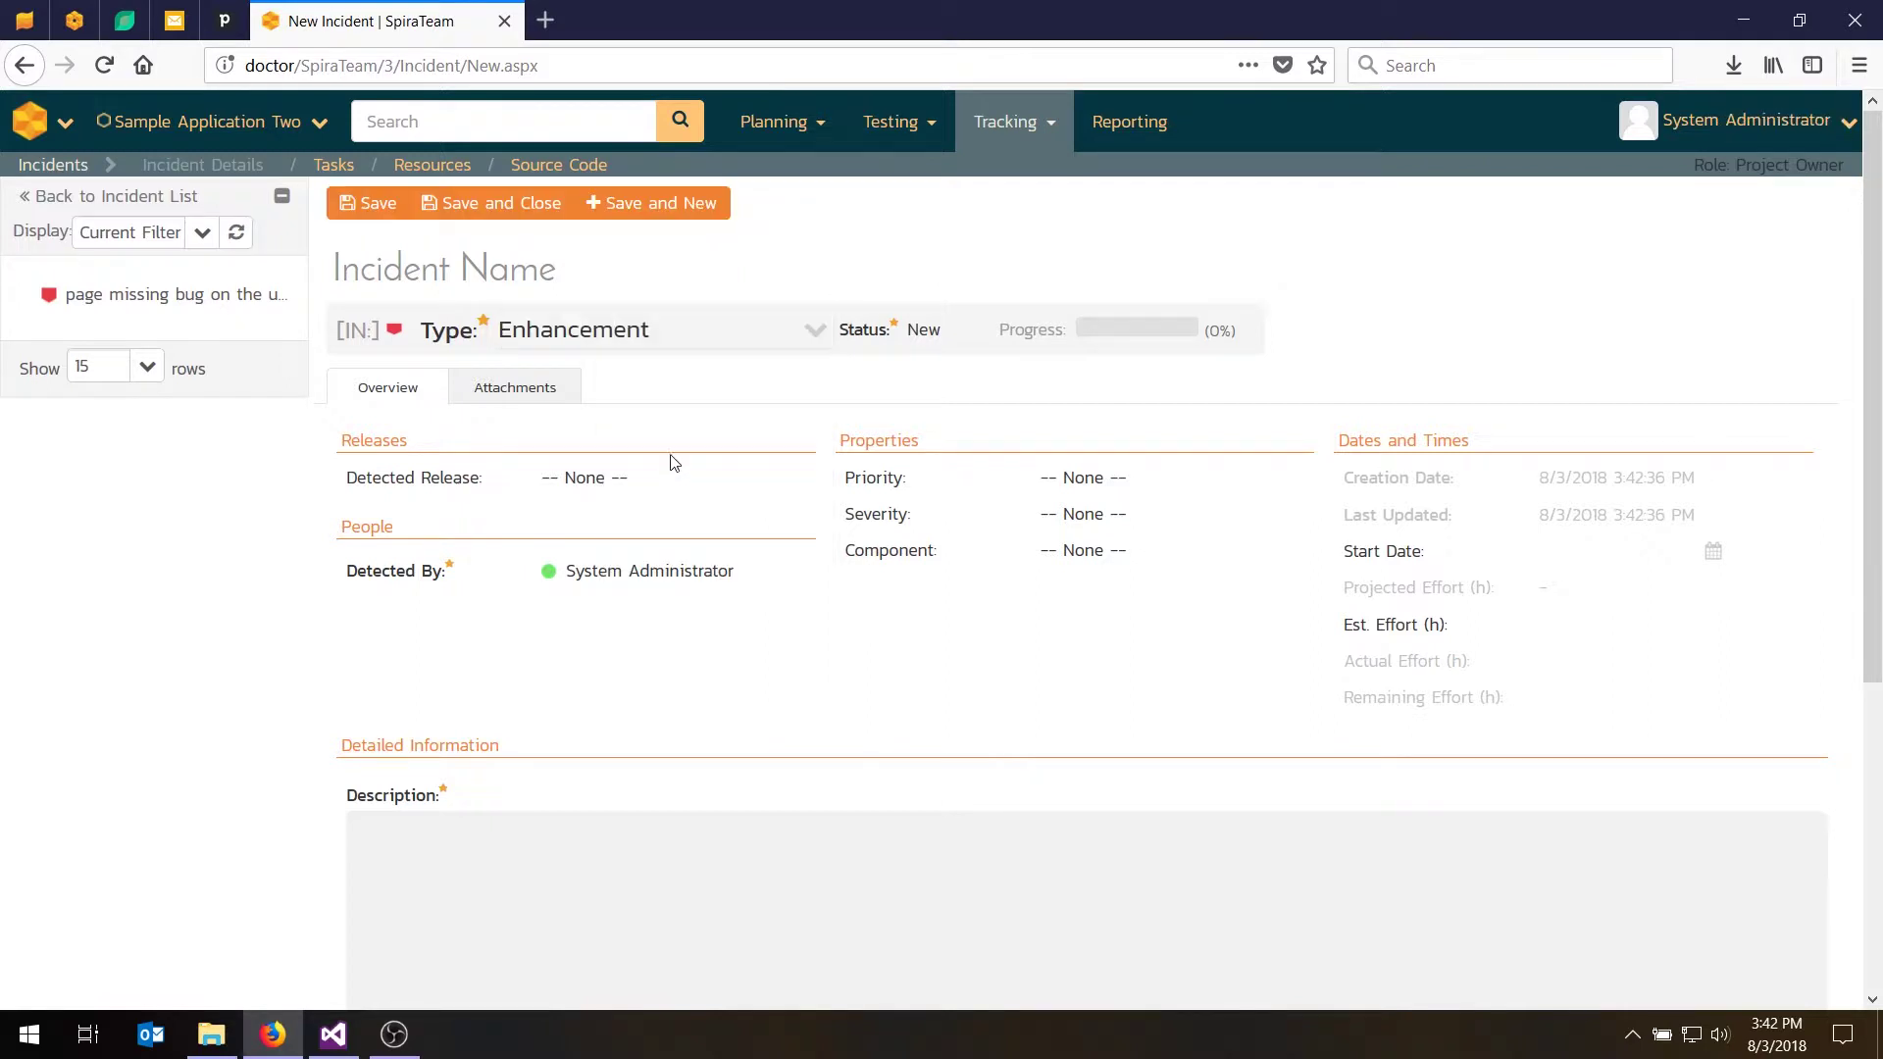
pyautogui.click(504, 271)
pyautogui.write('Idea: add')
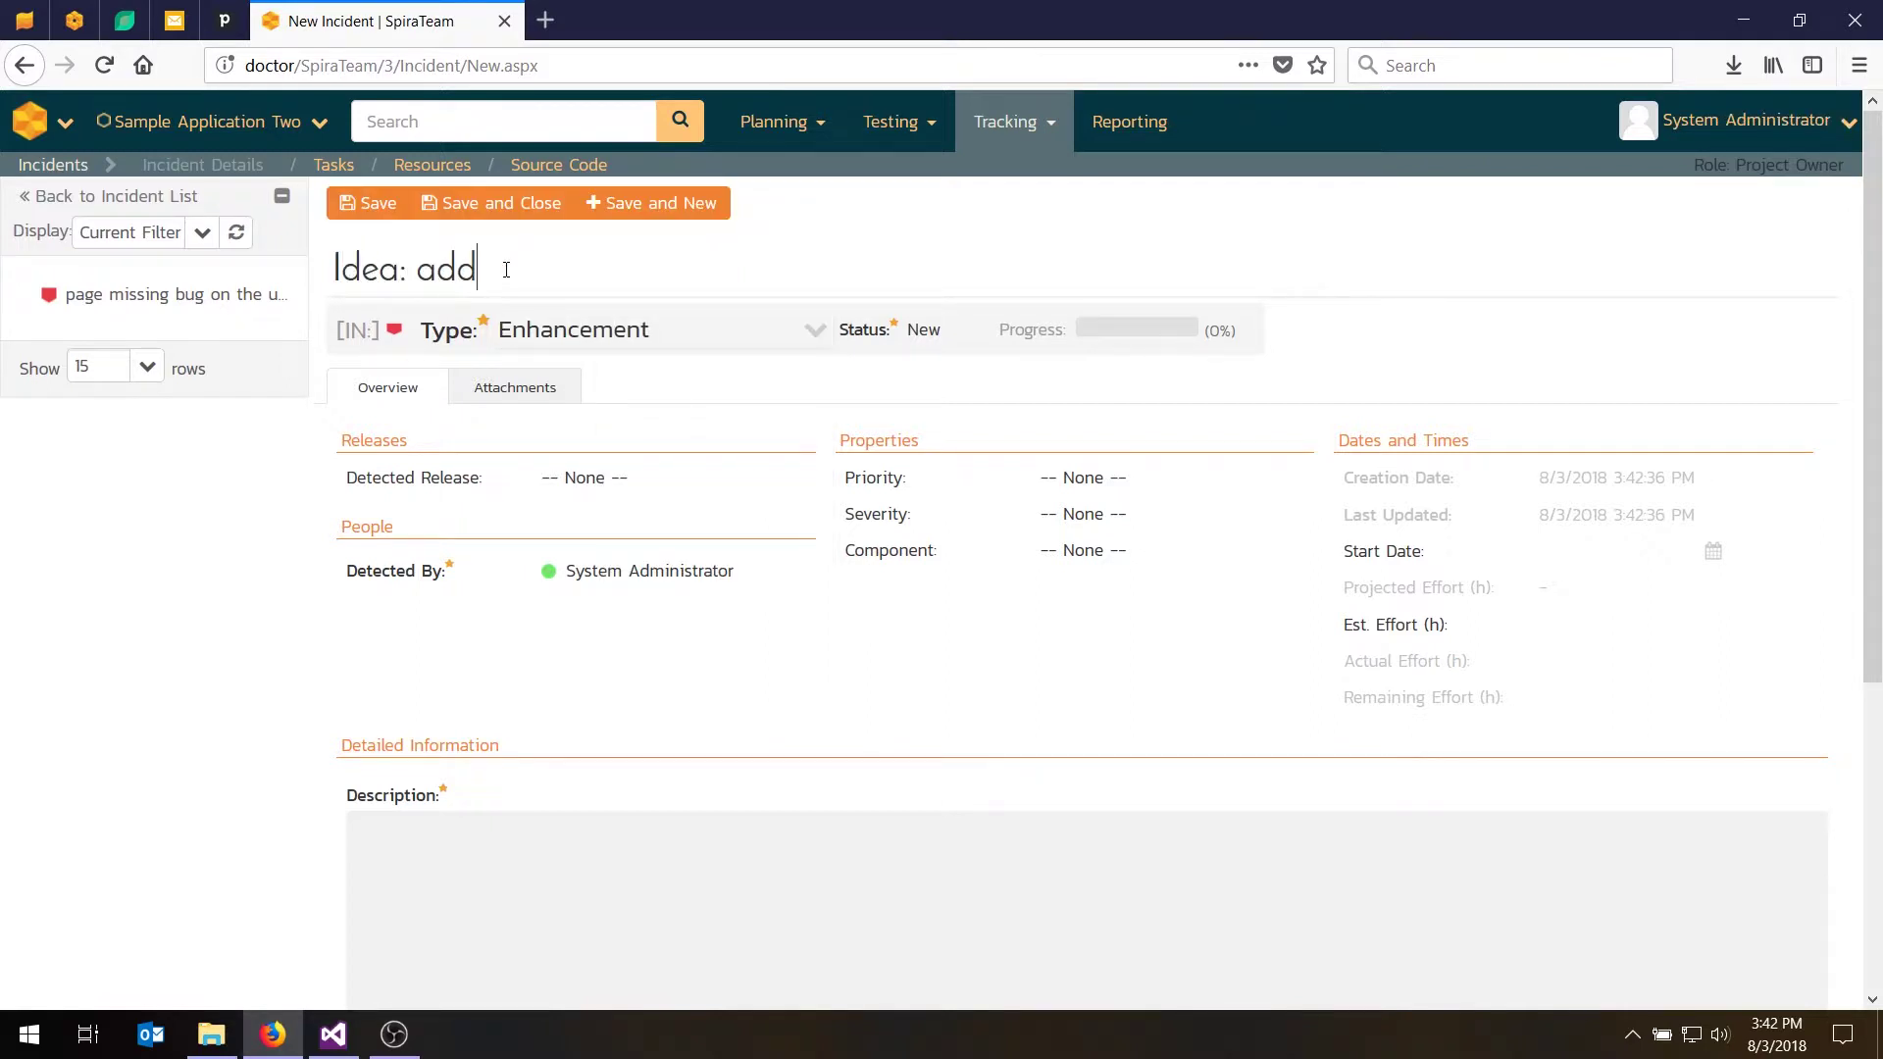
pyautogui.write(' 30')
pyautogui.press('BackSpace')
pyautogui.press('BackSpace')
pyautogui.write('2-factor auth')
# Describe it as 'It would be great to have 2 factor authentication.', set priority 2 - High, pick a detected release, and save
pyautogui.click(778, 872)
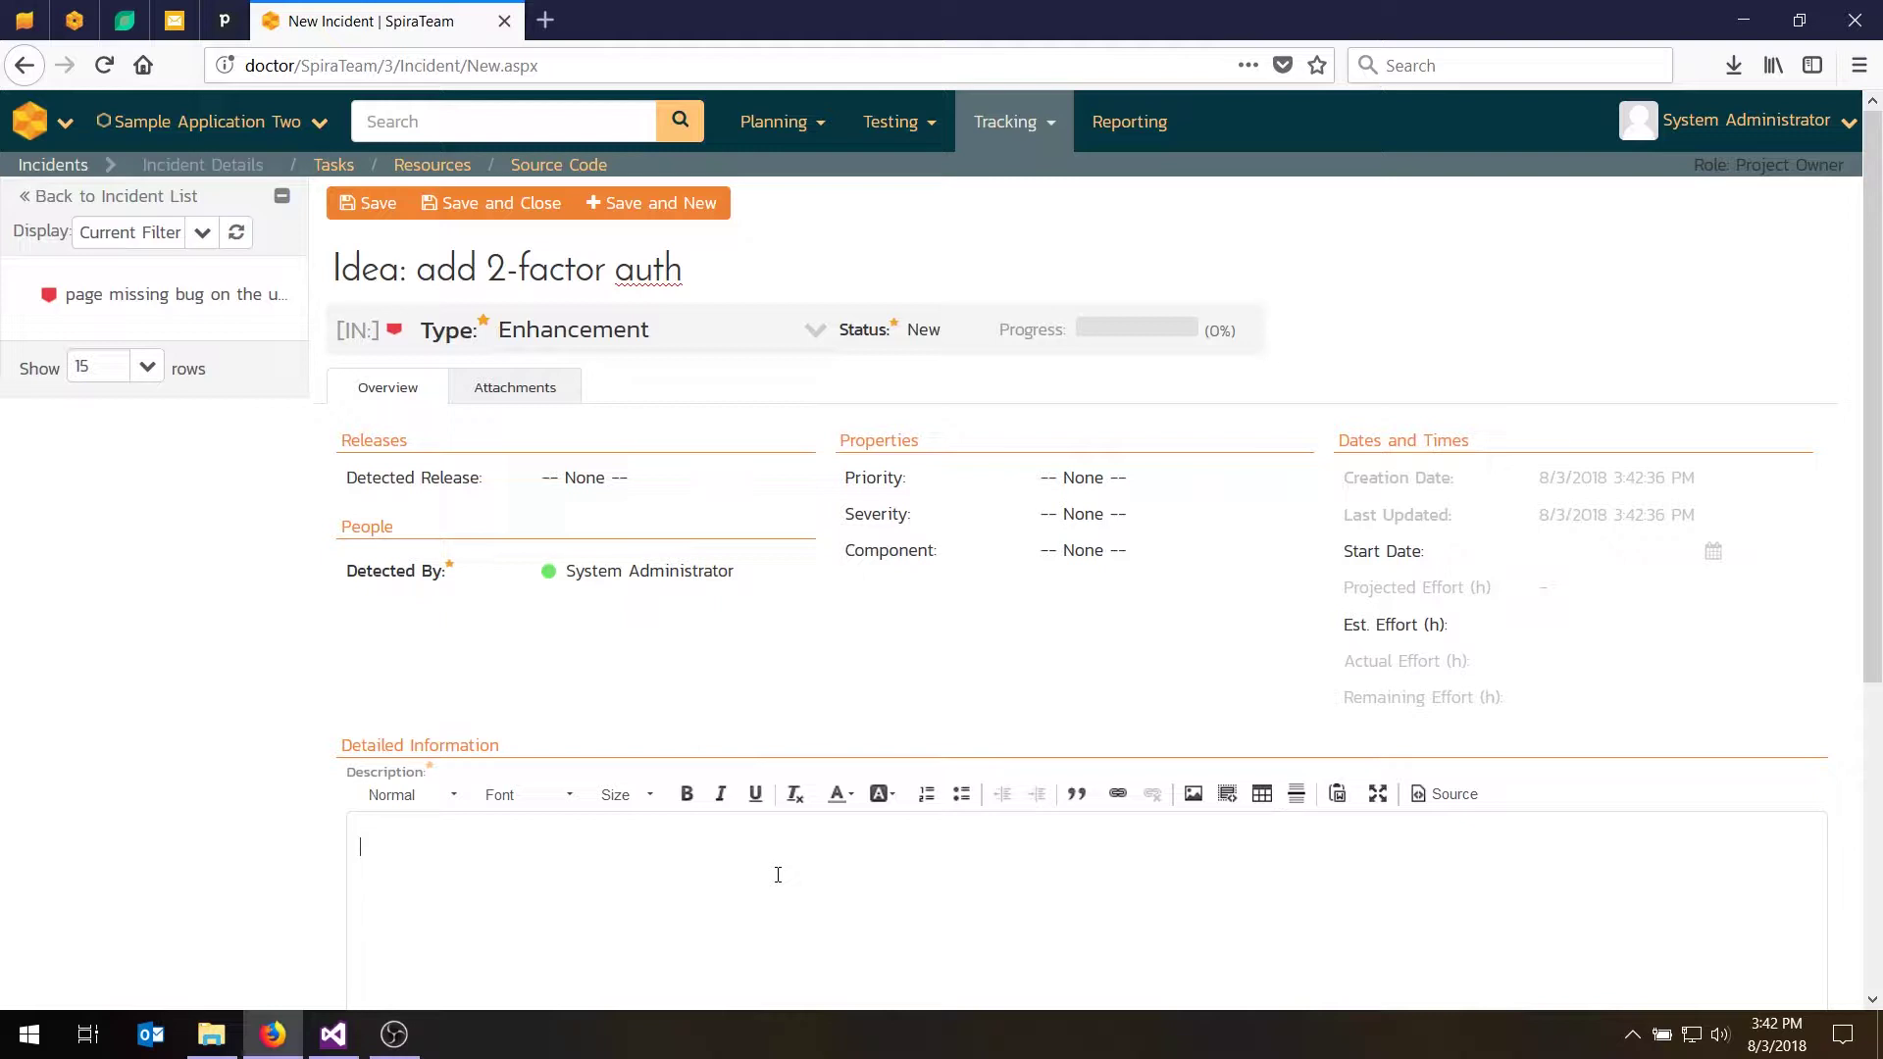
pyautogui.write('It would be great to have 2 factor authentication.')
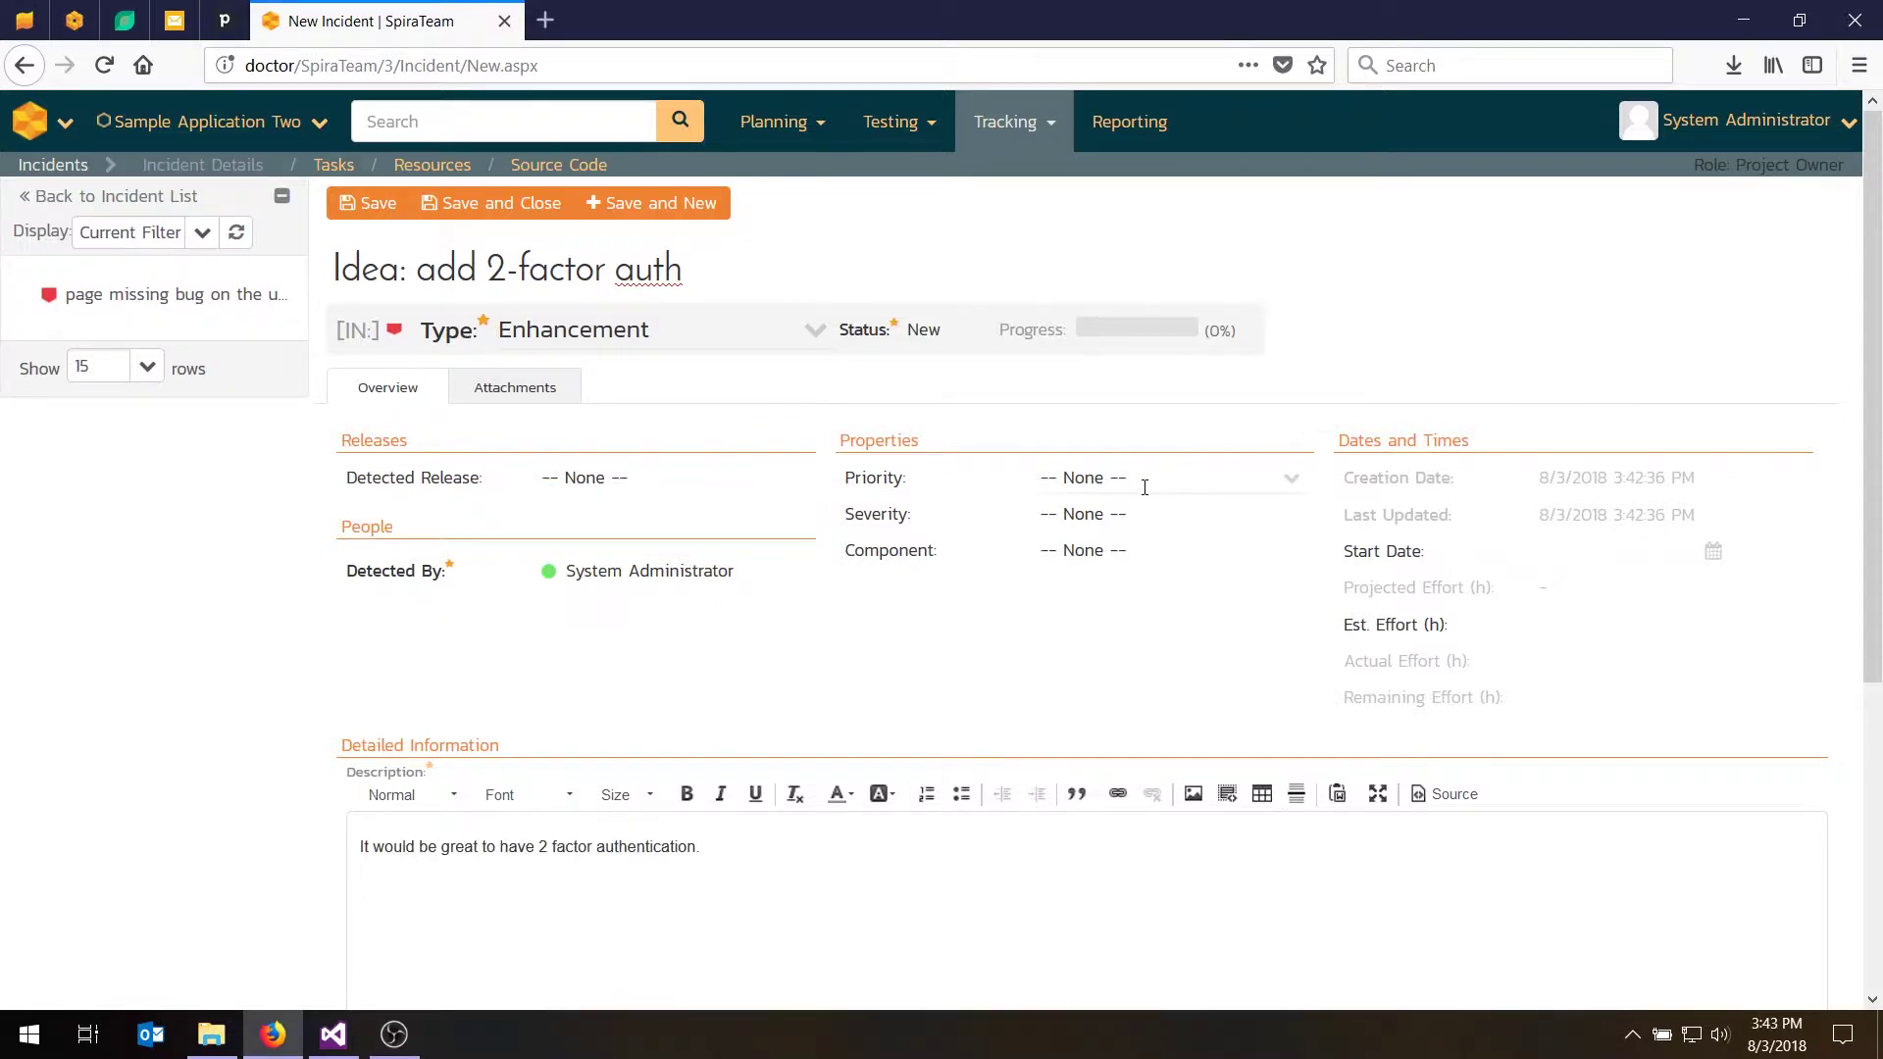
pyautogui.click(1140, 480)
pyautogui.click(1222, 582)
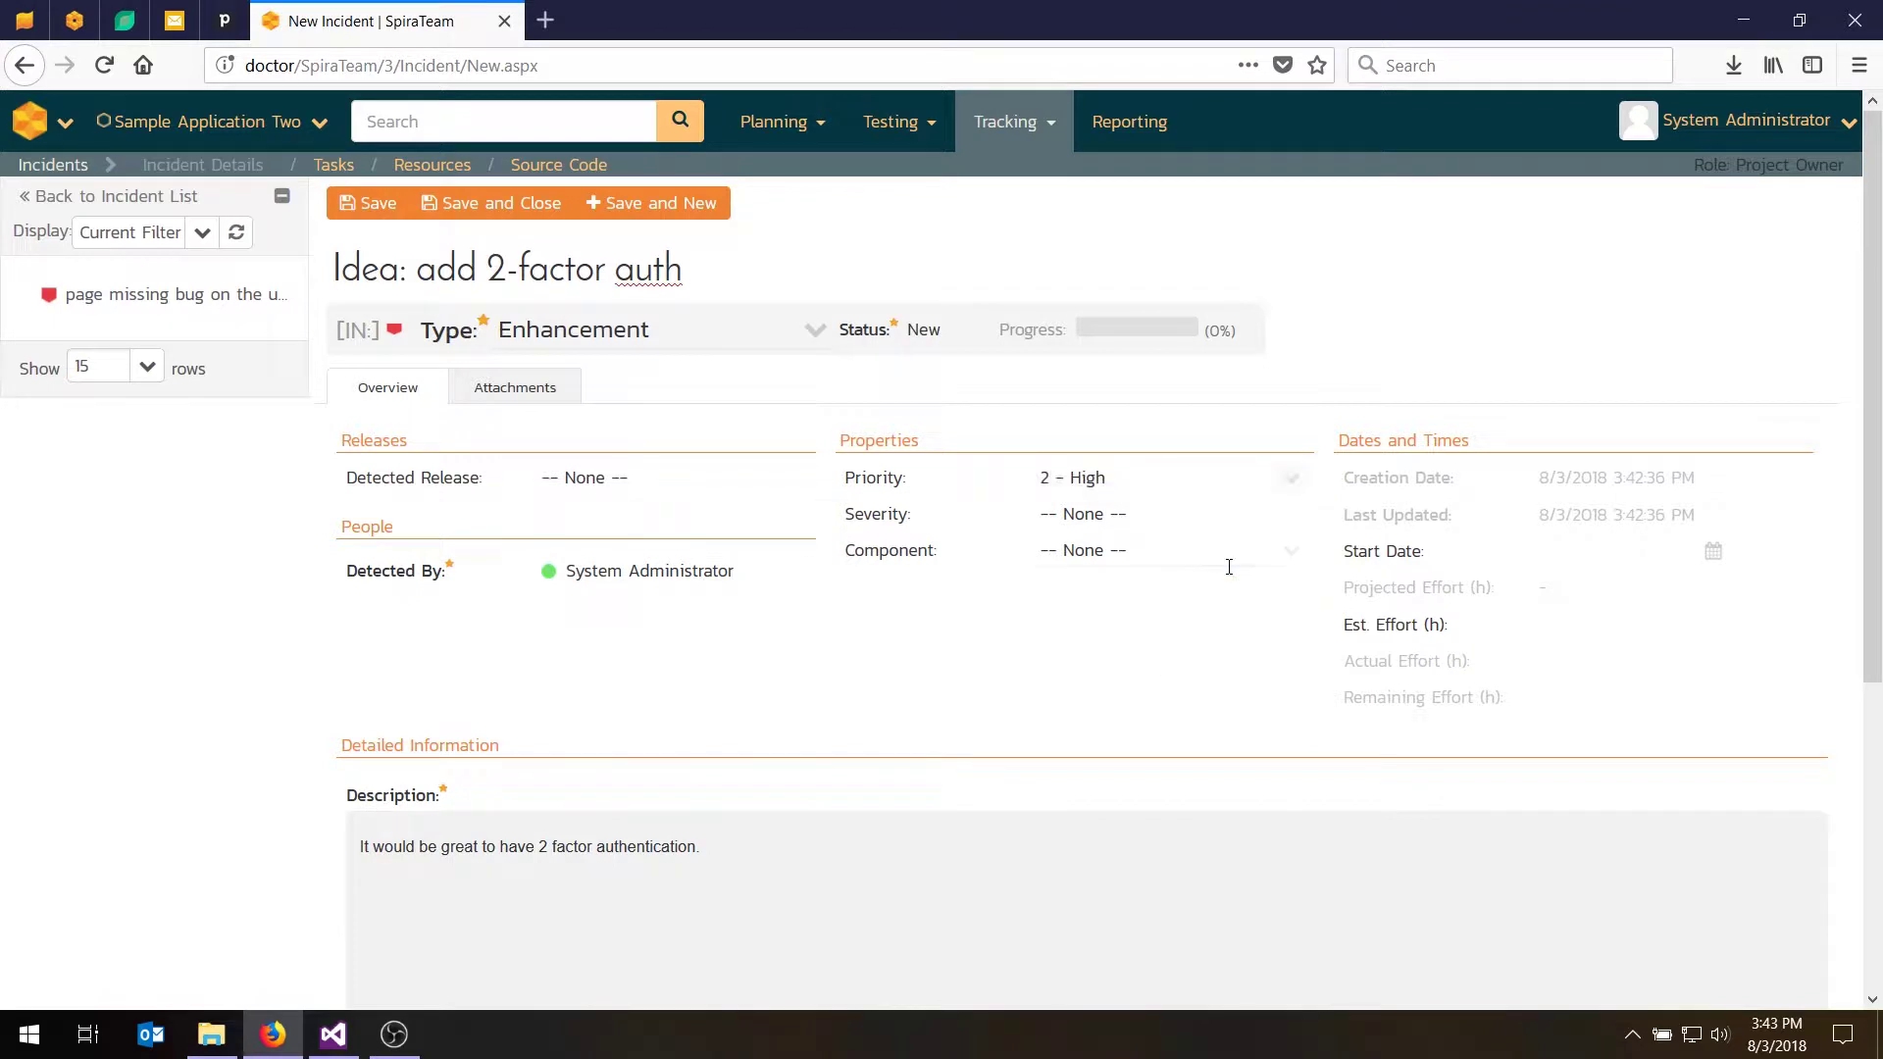
pyautogui.click(719, 477)
pyautogui.click(642, 616)
pyautogui.click(372, 208)
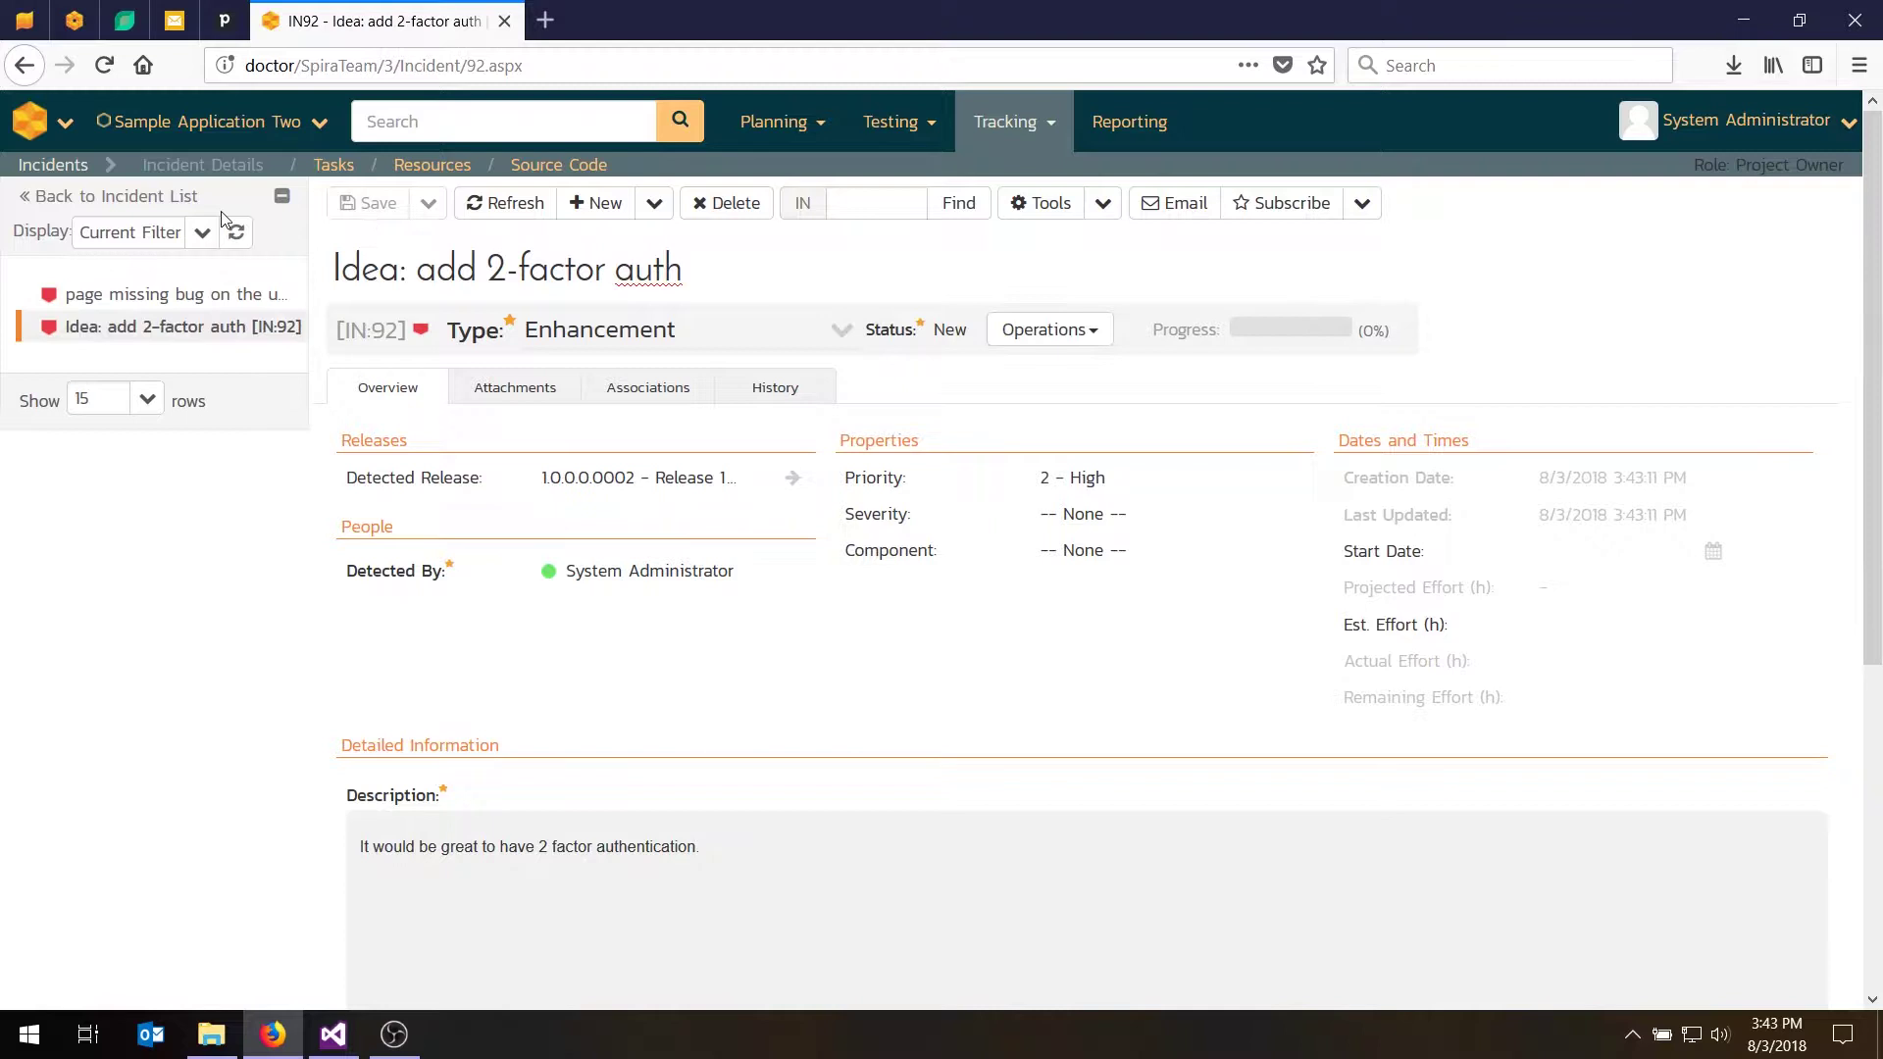
# Back in the incident list, raise IN:91's priority to 1 - Critical inline and refresh the charts
pyautogui.click(99, 203)
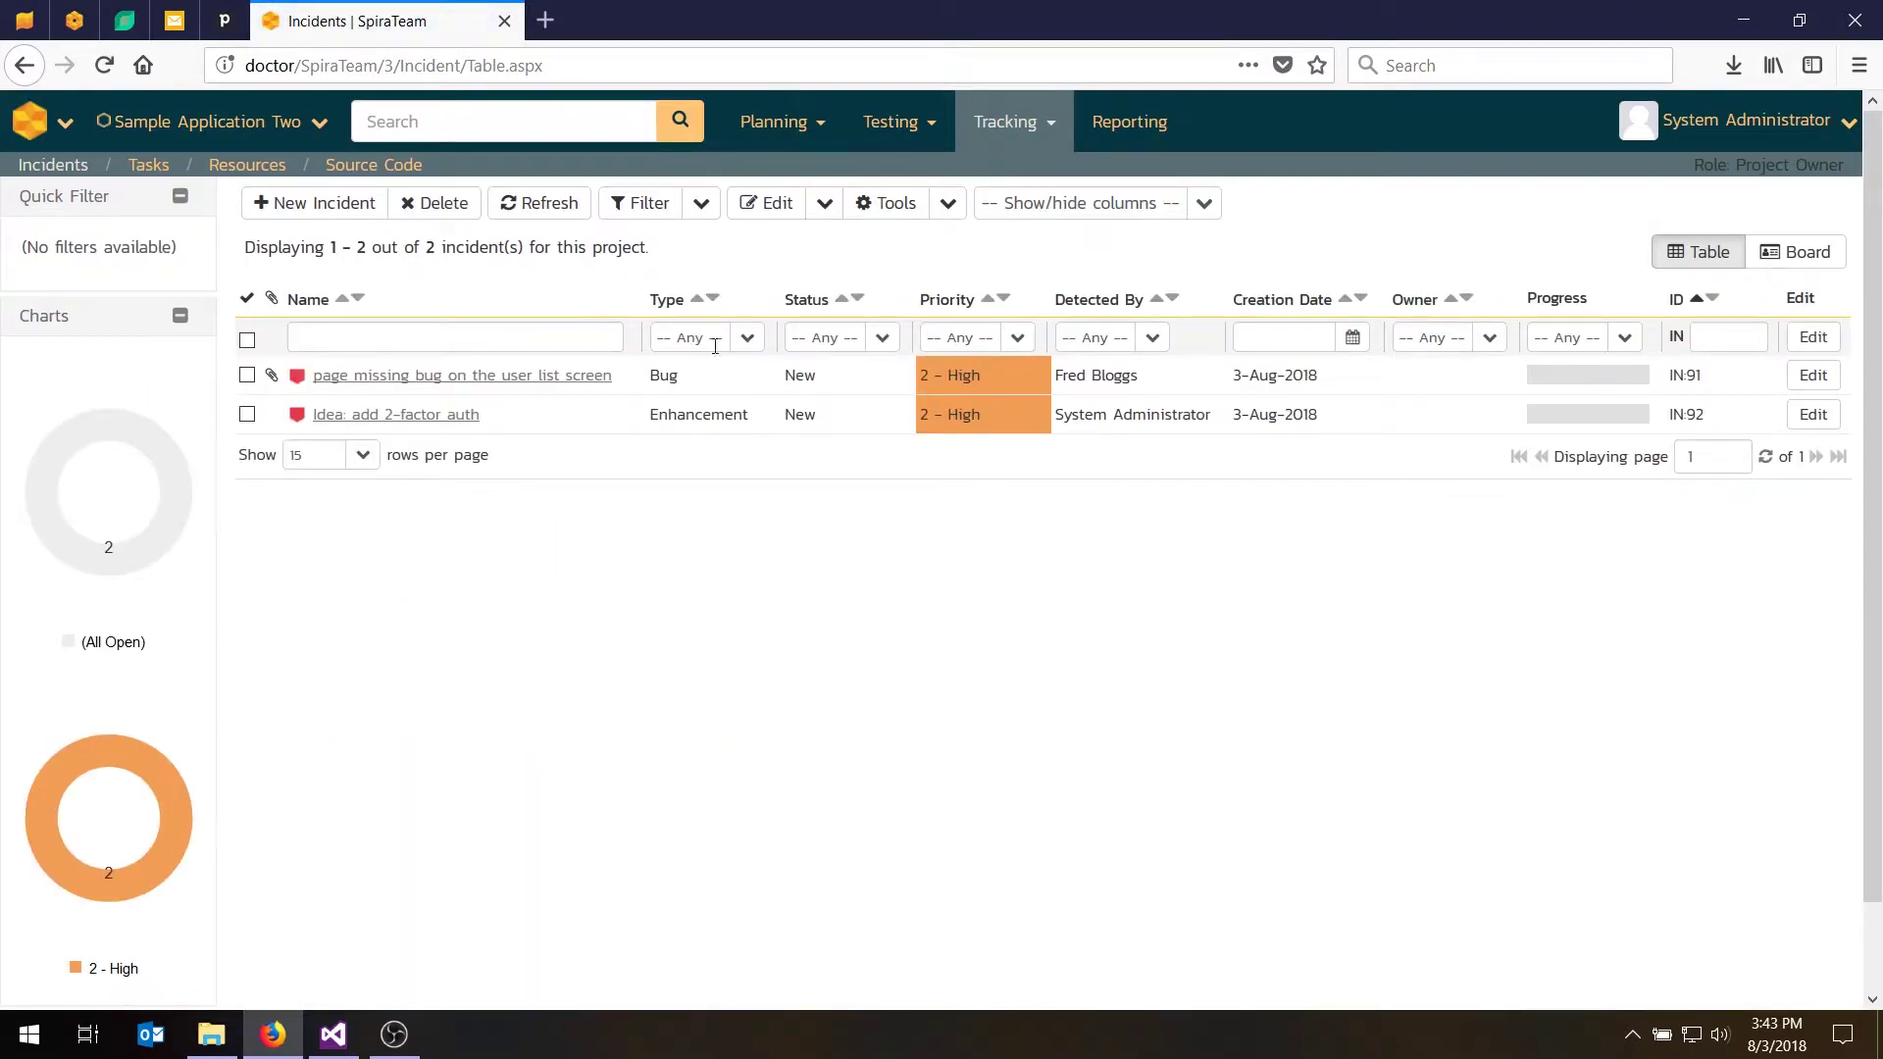
pyautogui.moveTo(106, 432)
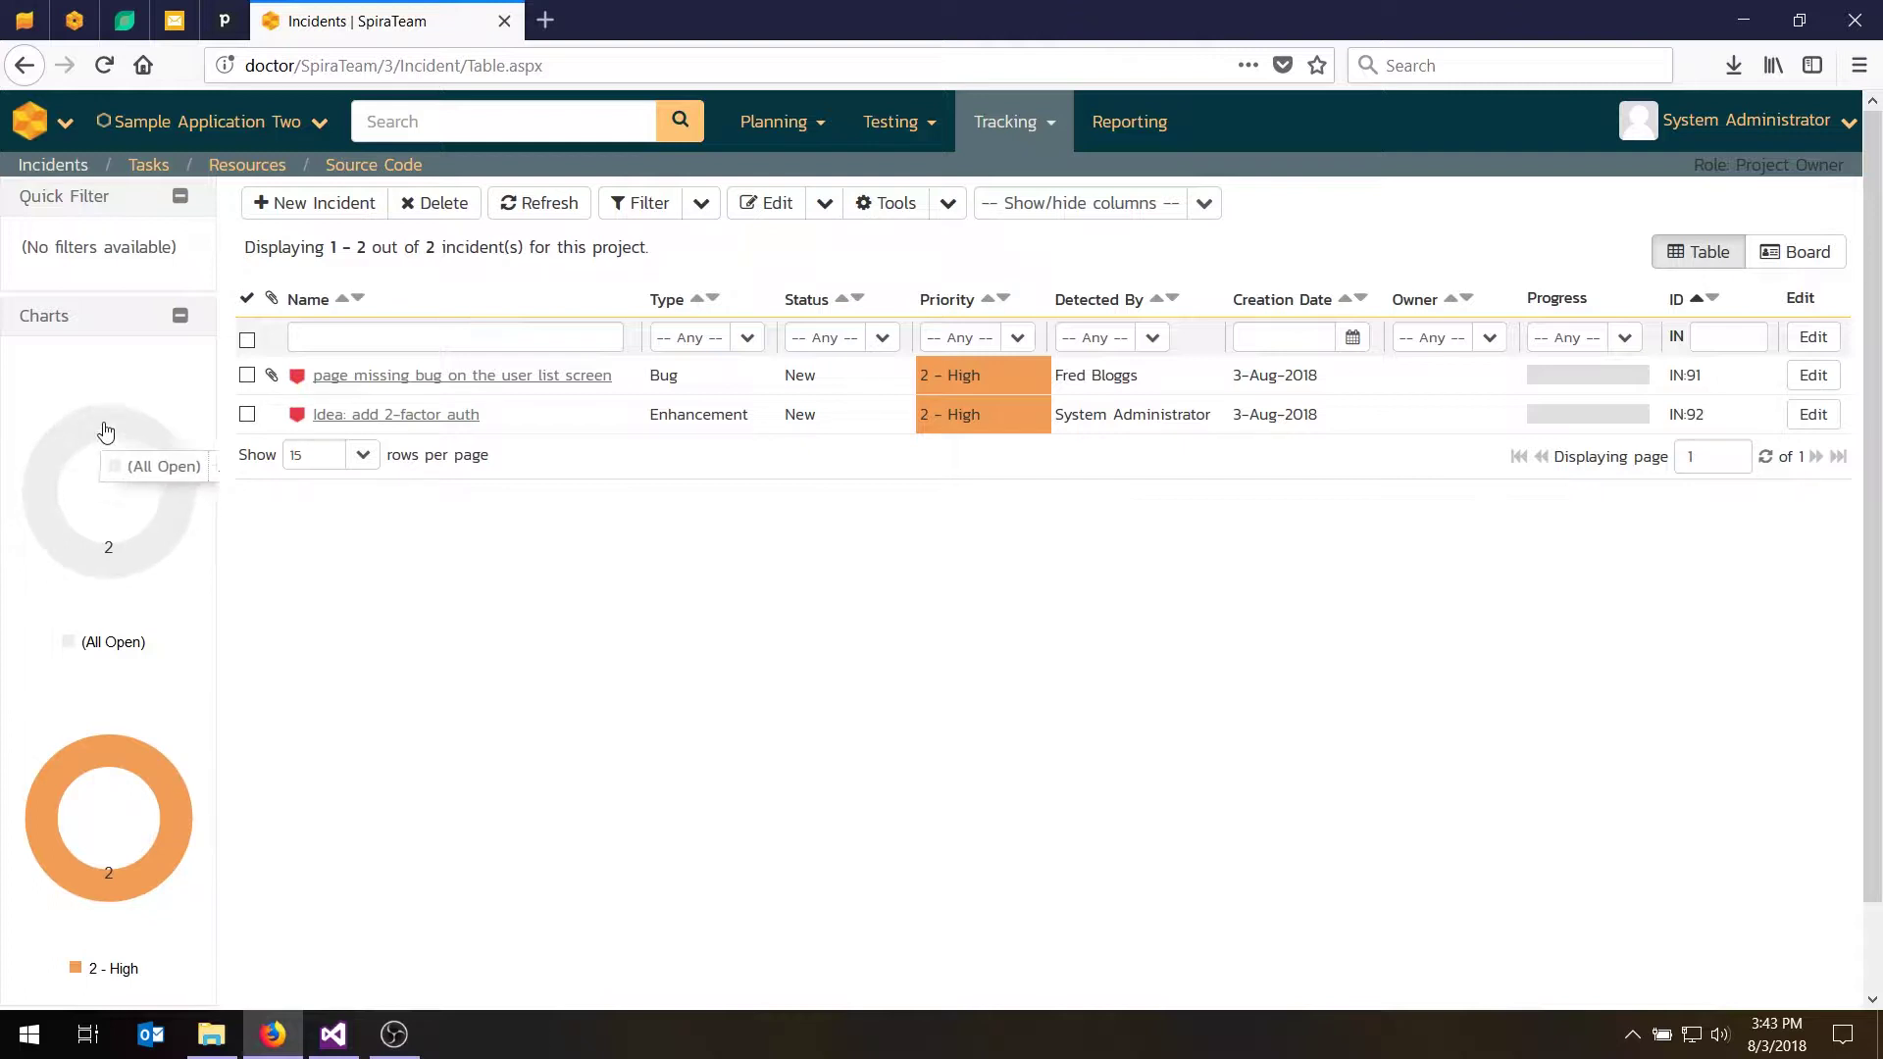
pyautogui.moveTo(144, 755)
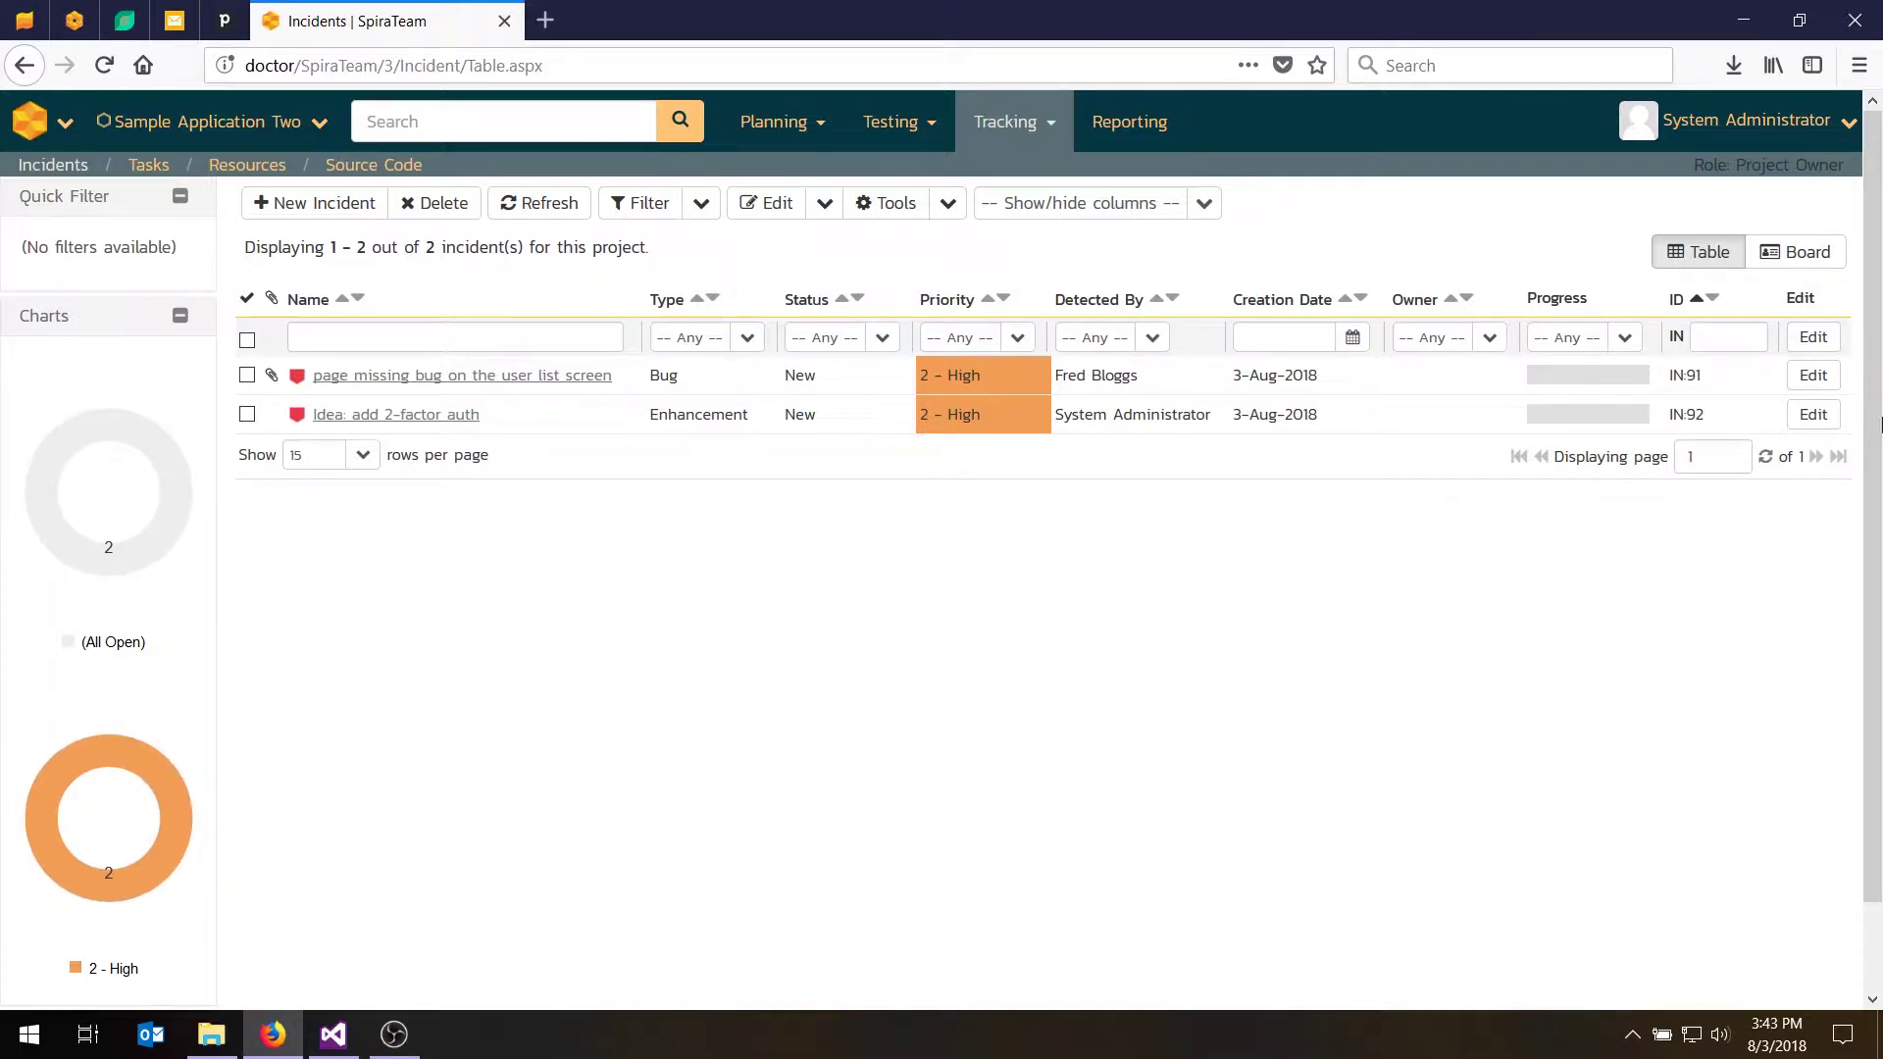
pyautogui.click(1813, 376)
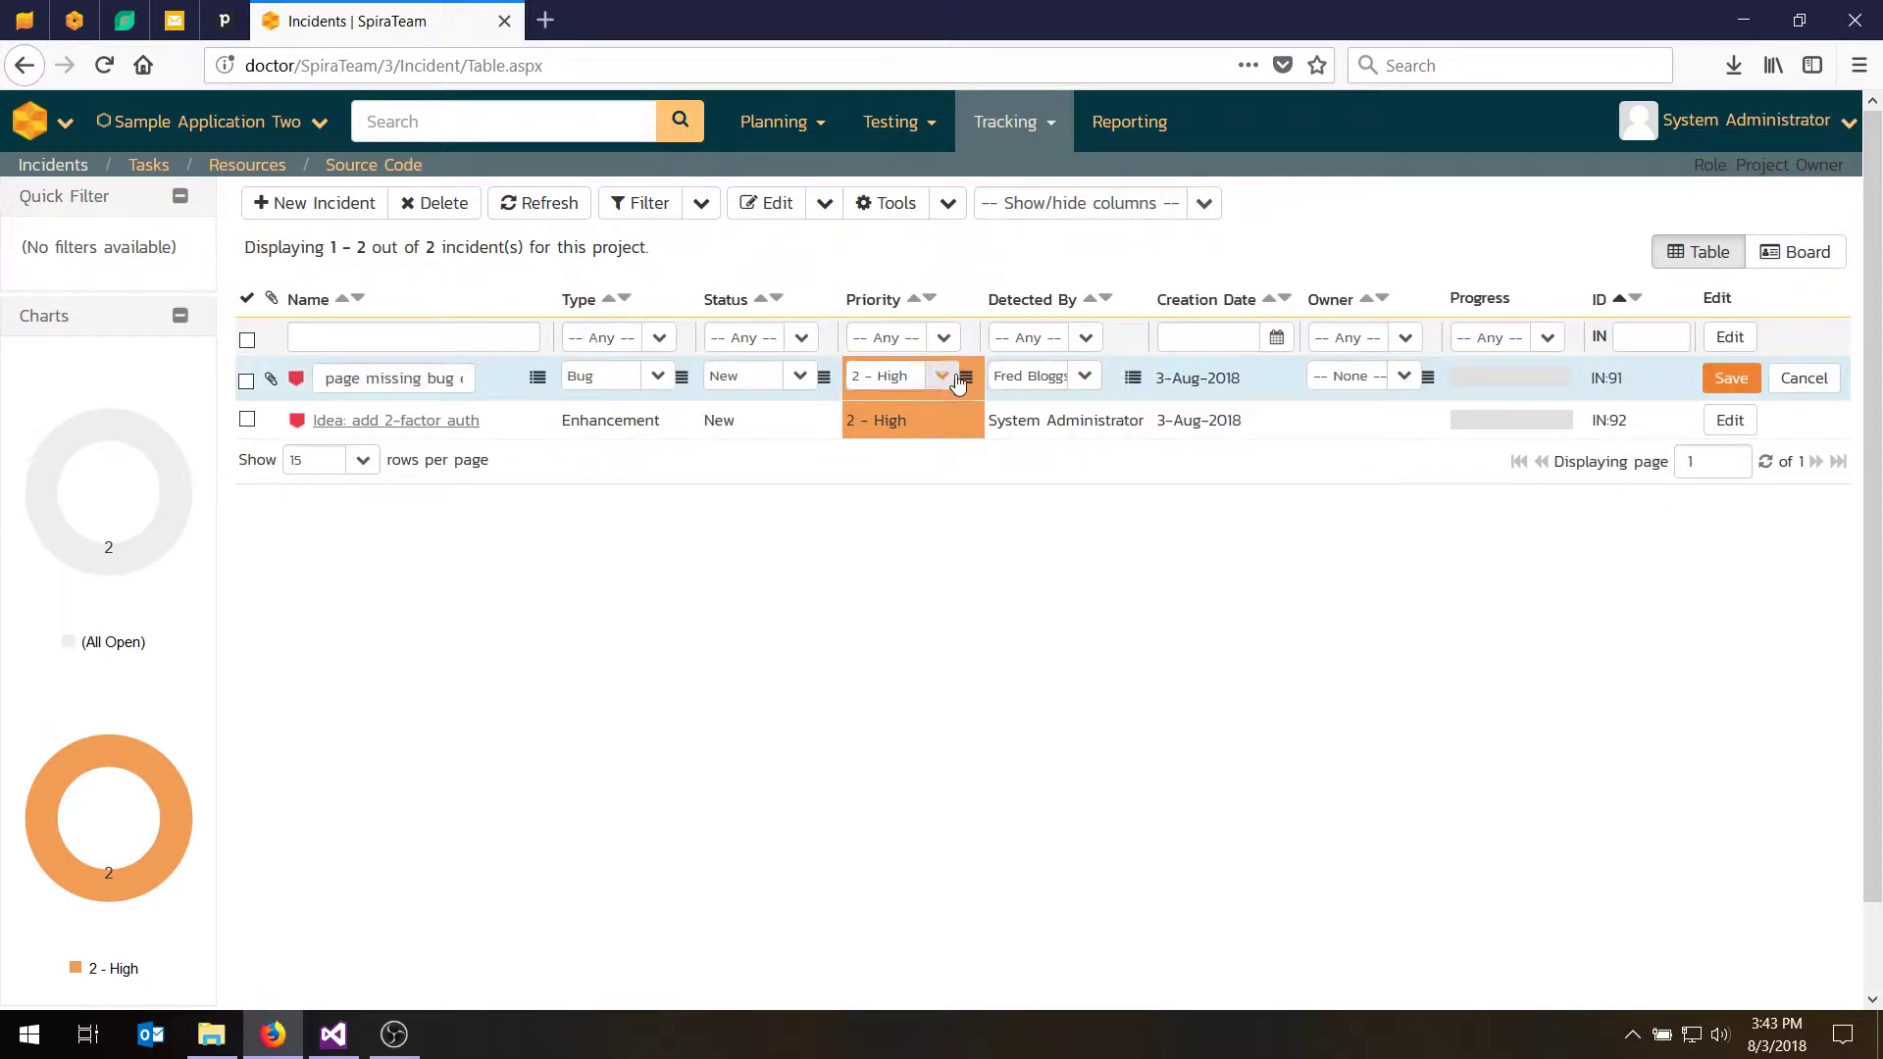
pyautogui.click(956, 377)
pyautogui.click(873, 438)
pyautogui.click(1731, 377)
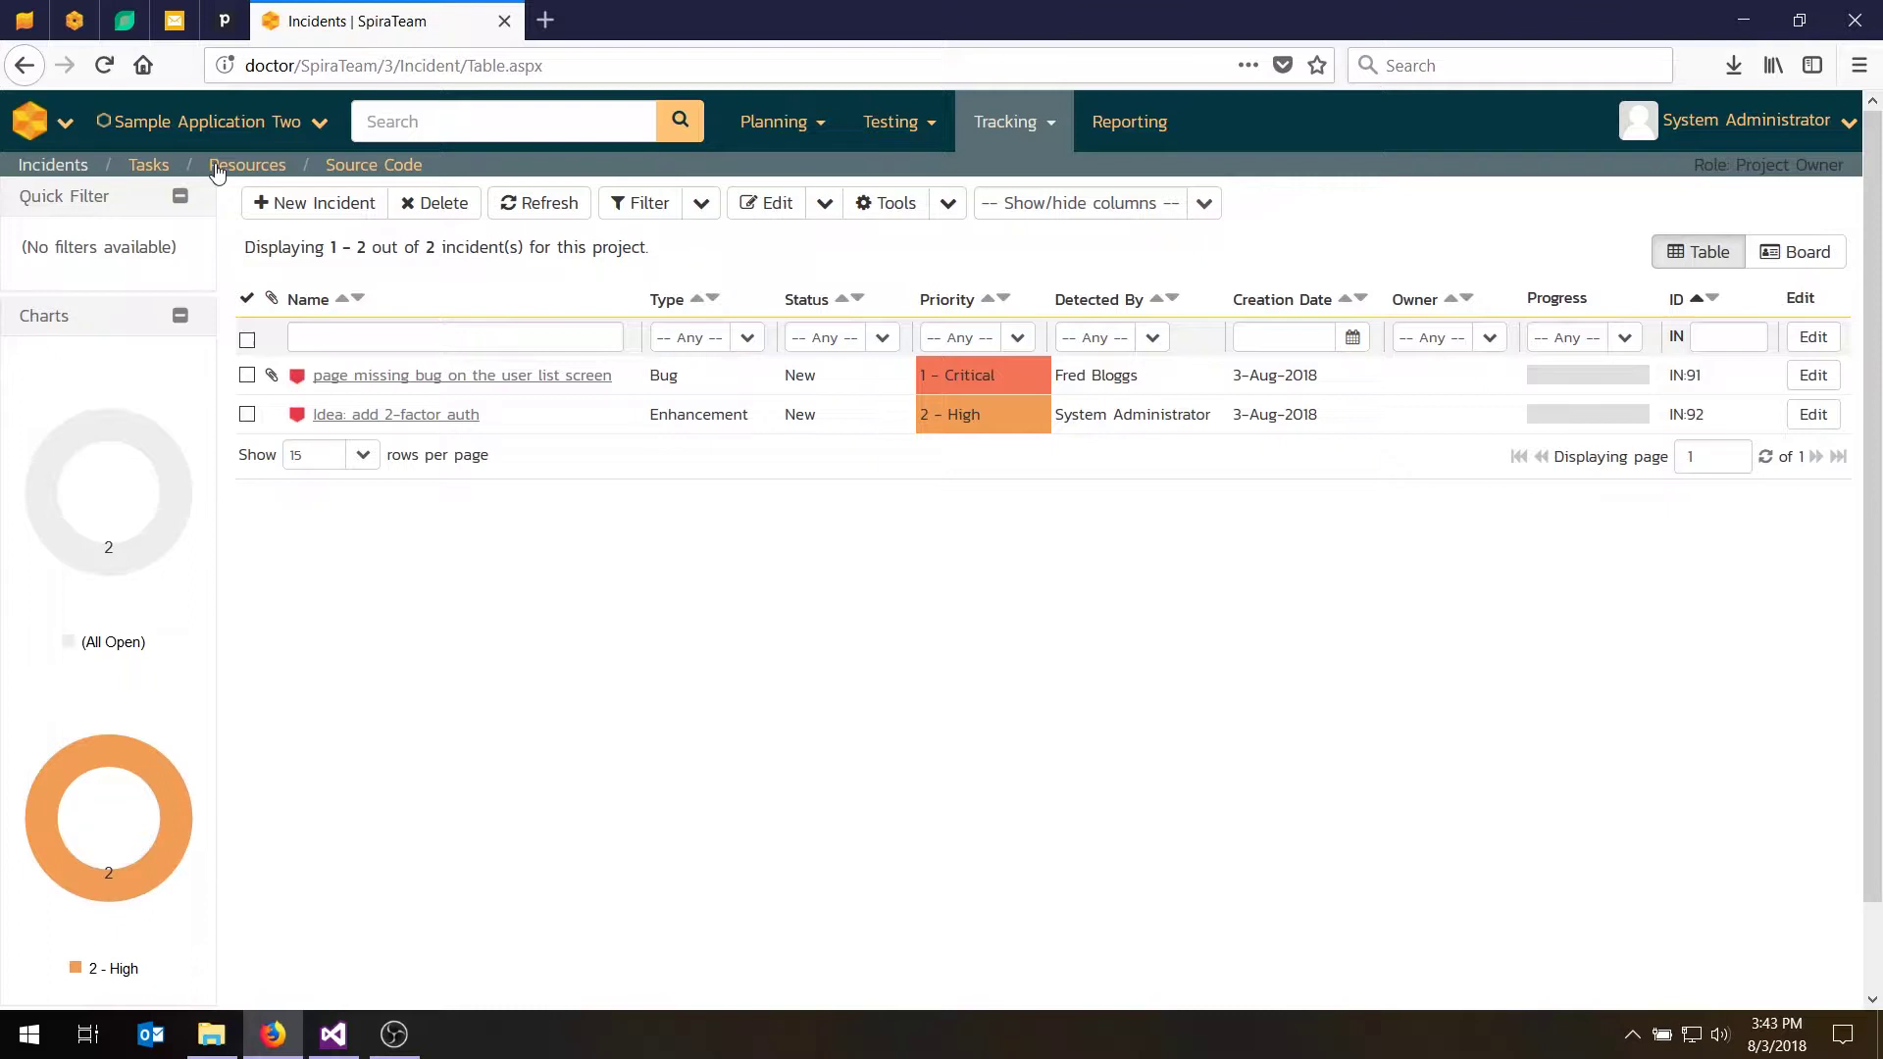
pyautogui.click(53, 165)
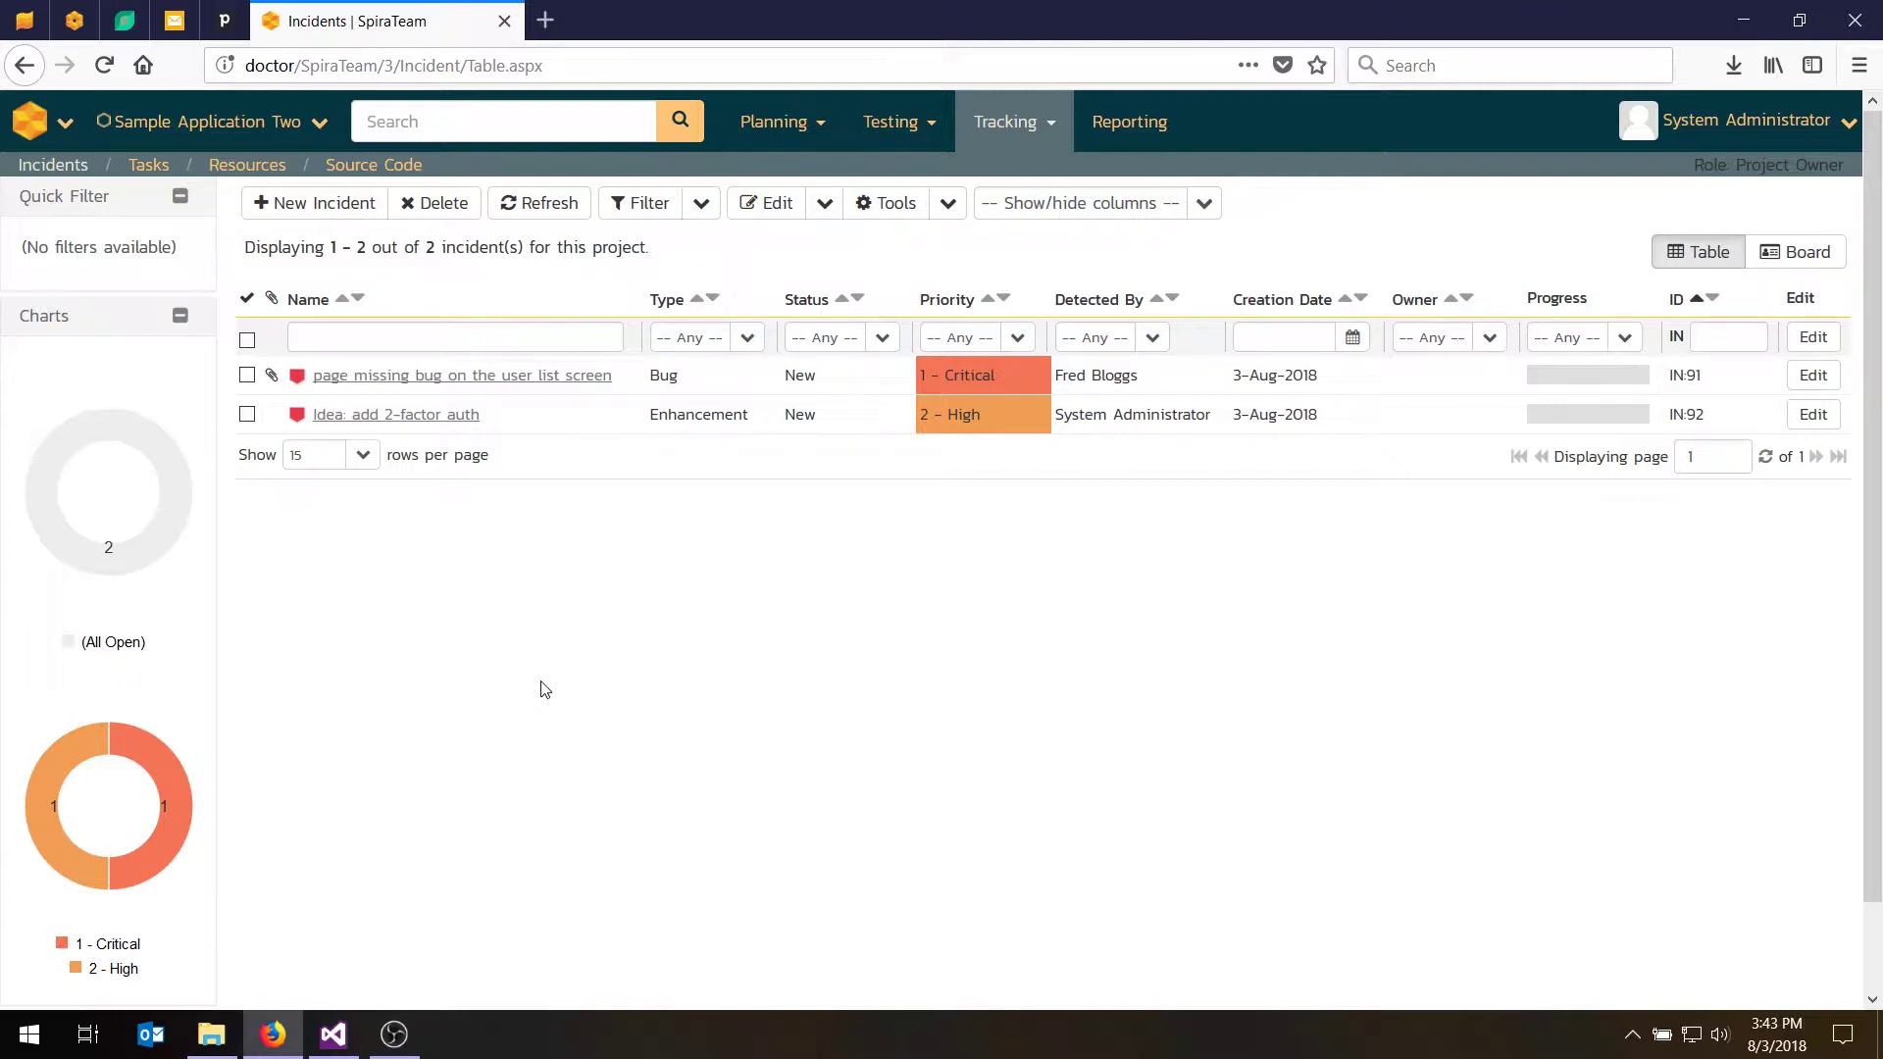
# Switch the incidents to the kanban board view and bring up its Group By choices
pyautogui.click(1794, 255)
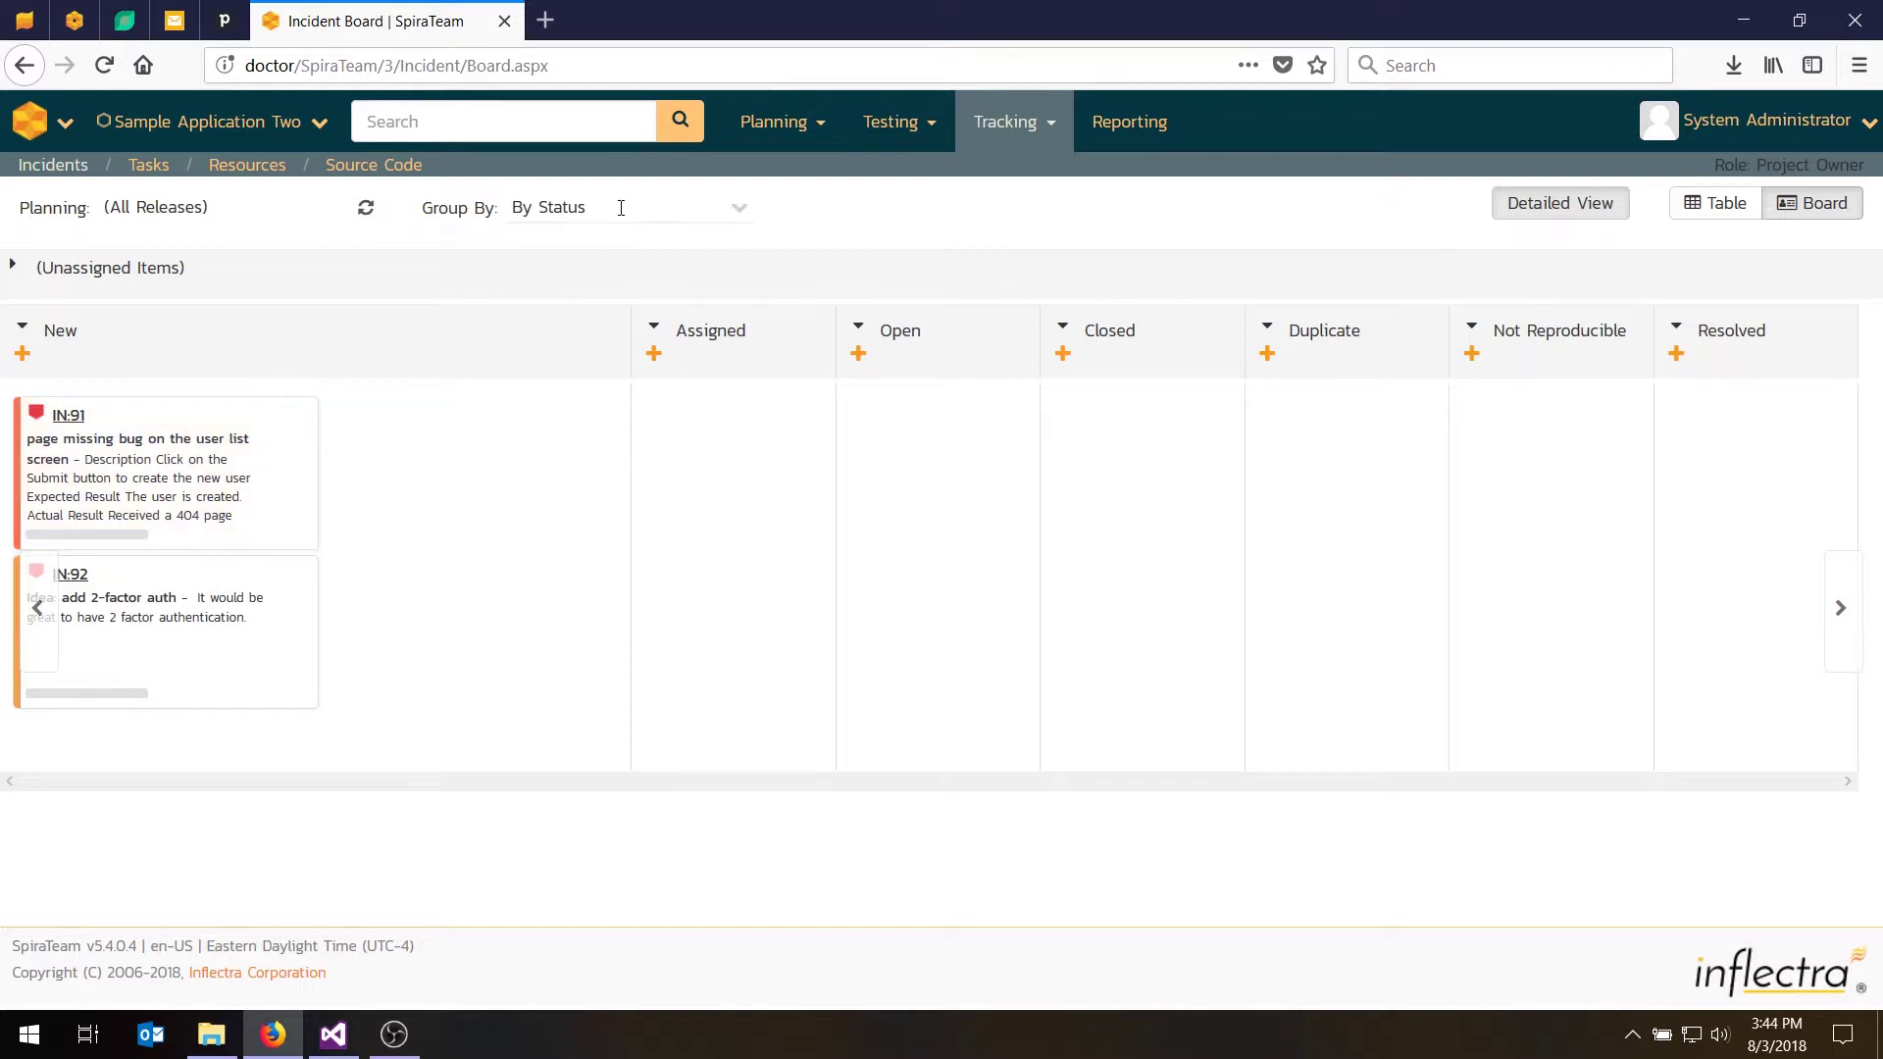
pyautogui.click(677, 202)
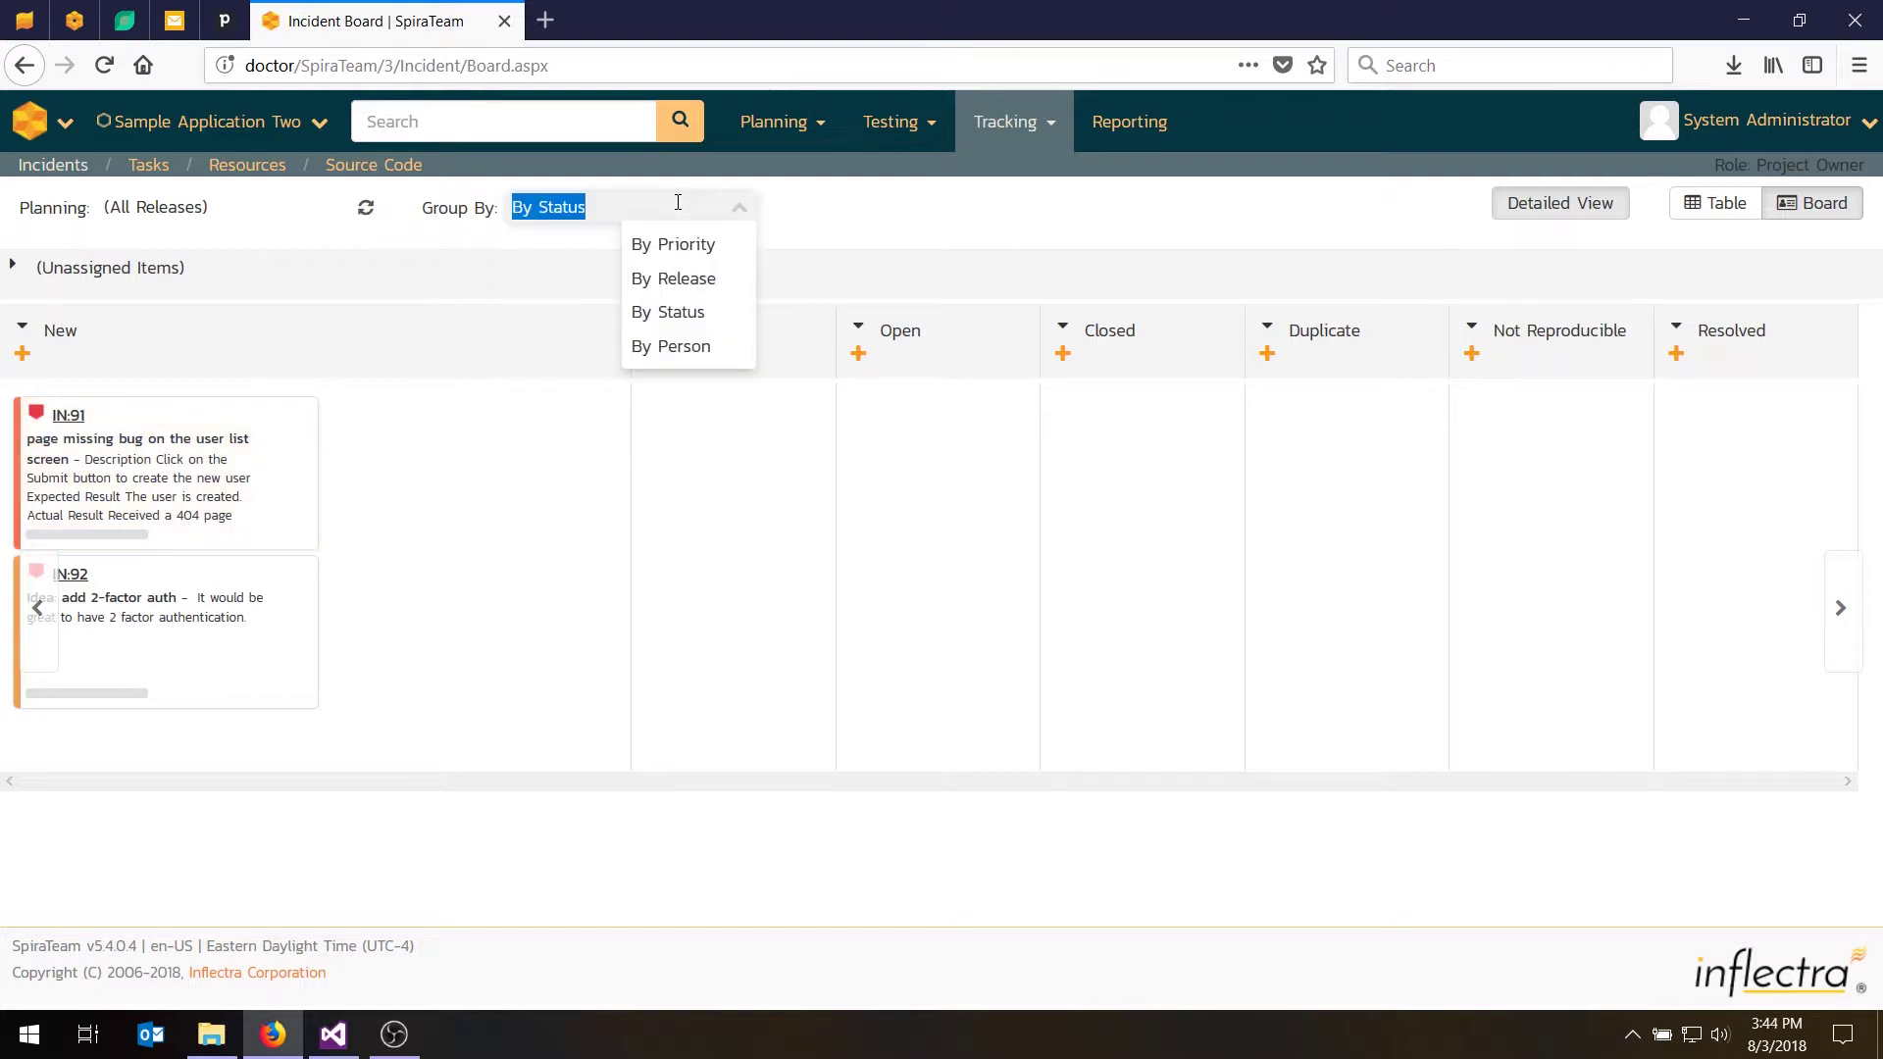
# Group the board by person, expand and collapse Unassigned Items, then regroup by status
pyautogui.click(683, 355)
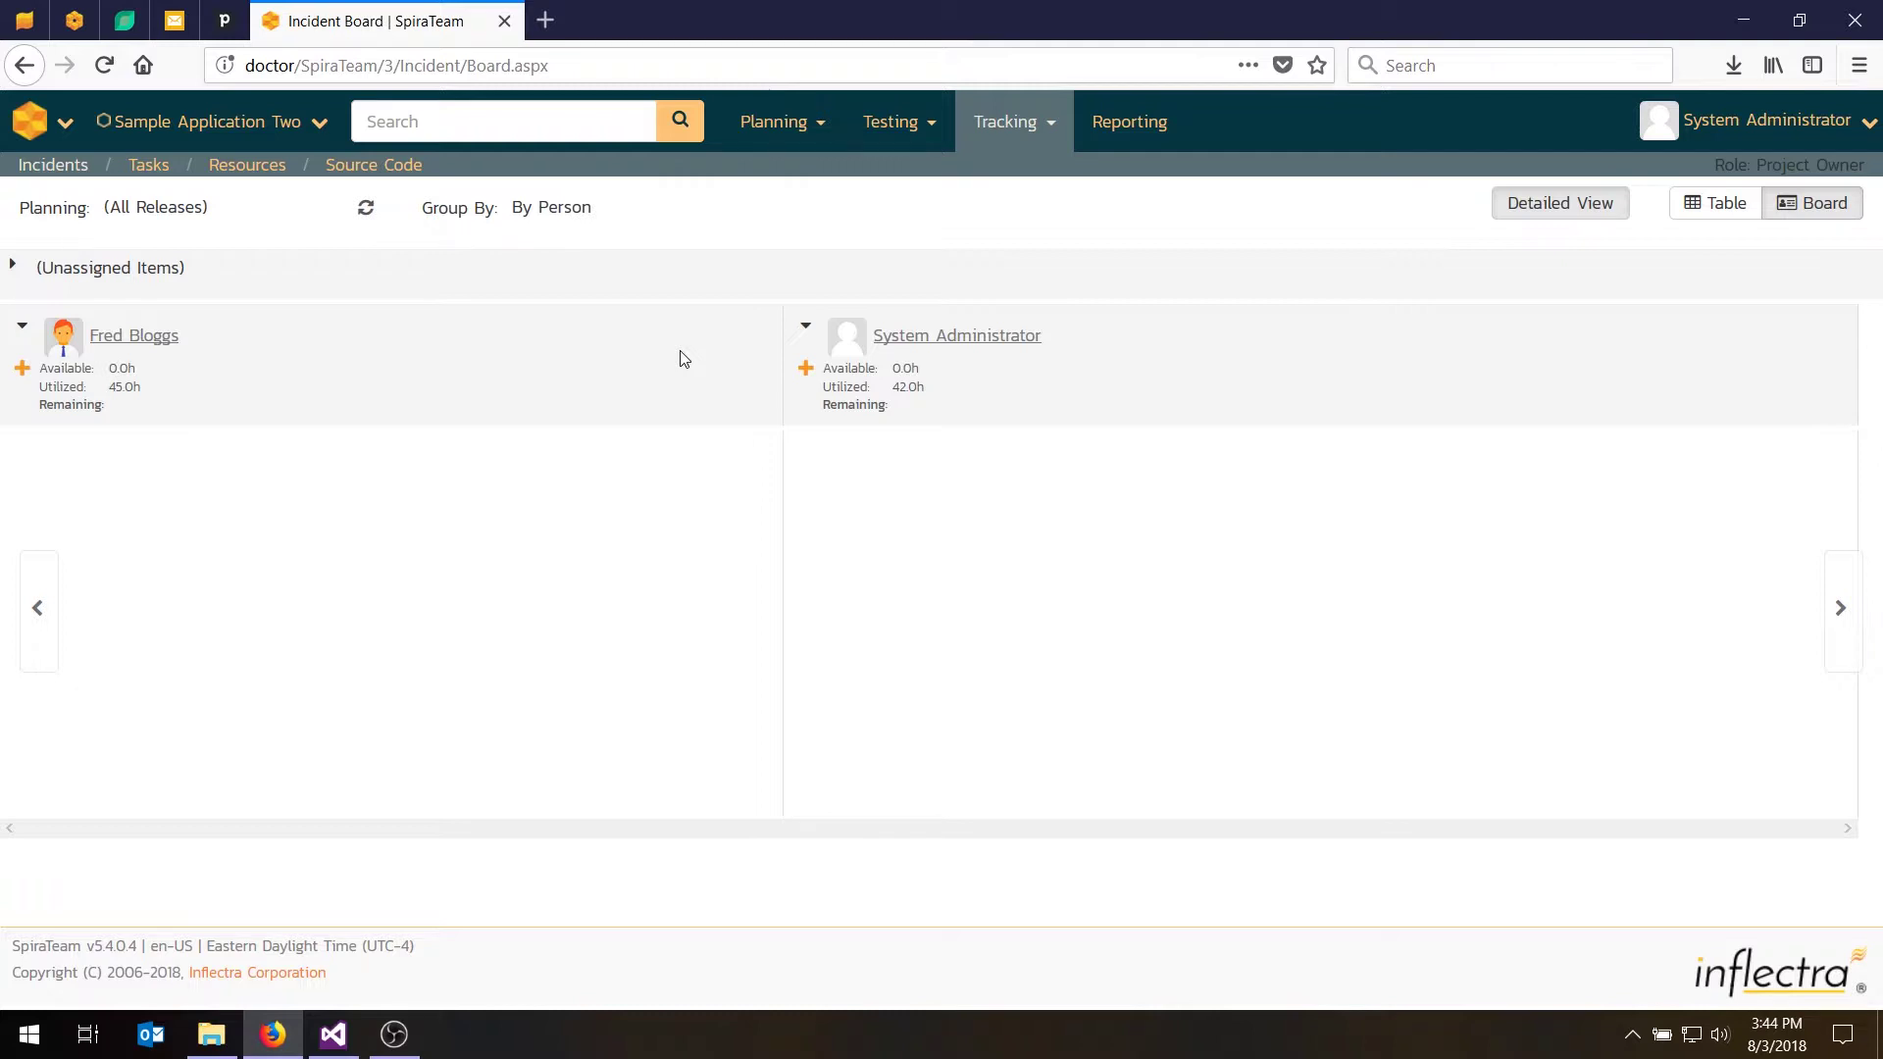
pyautogui.click(12, 271)
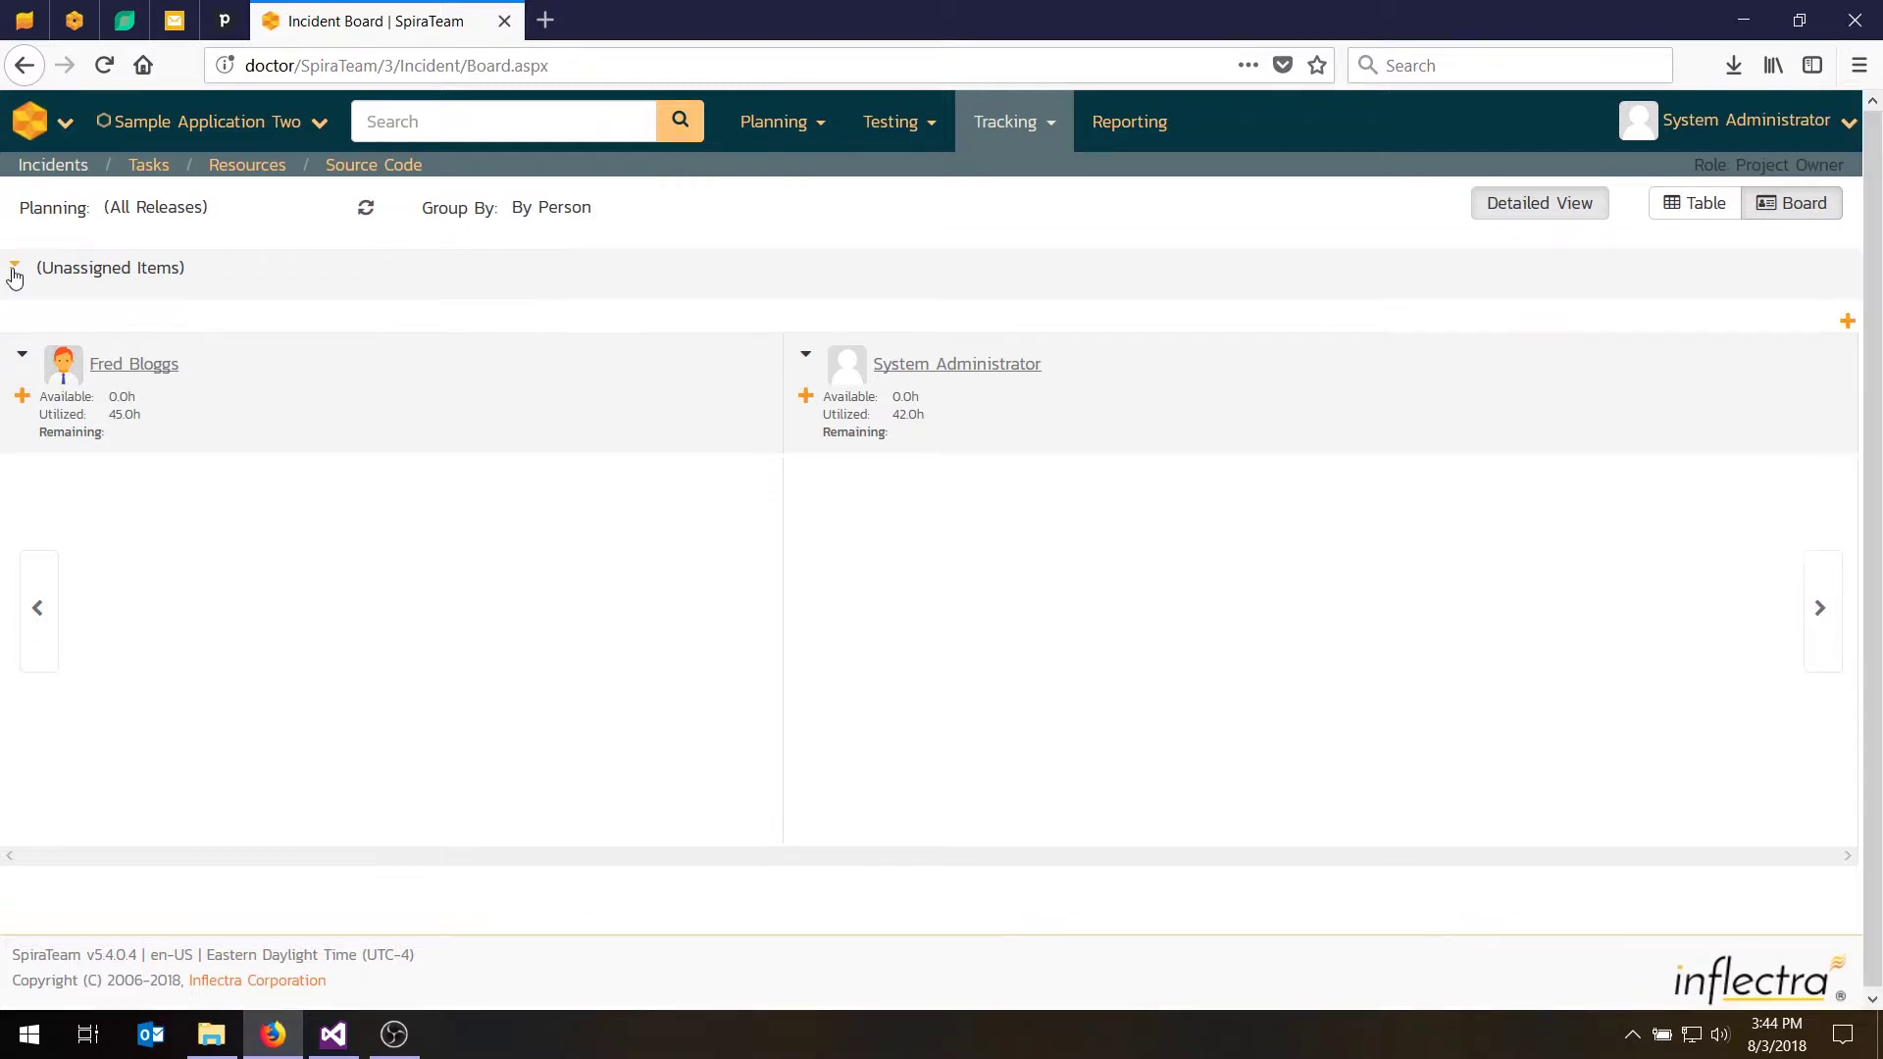
pyautogui.click(12, 271)
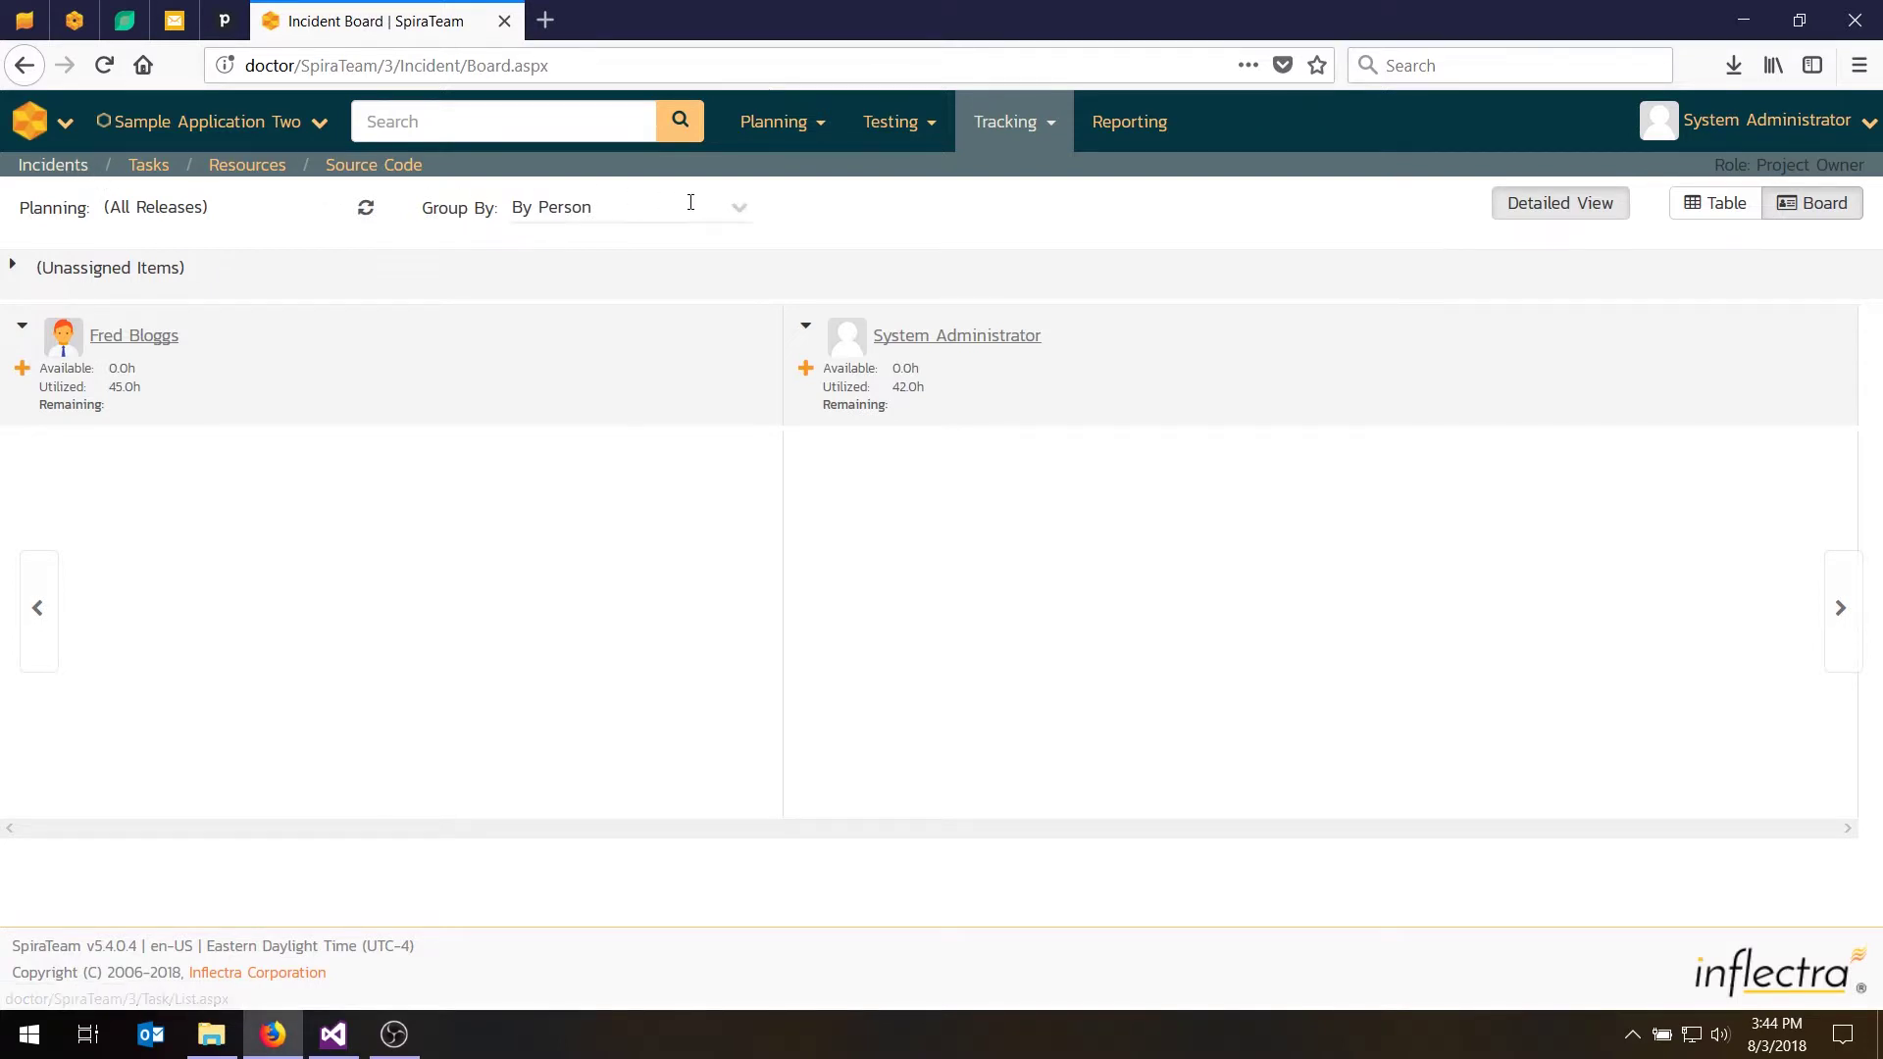
pyautogui.click(742, 209)
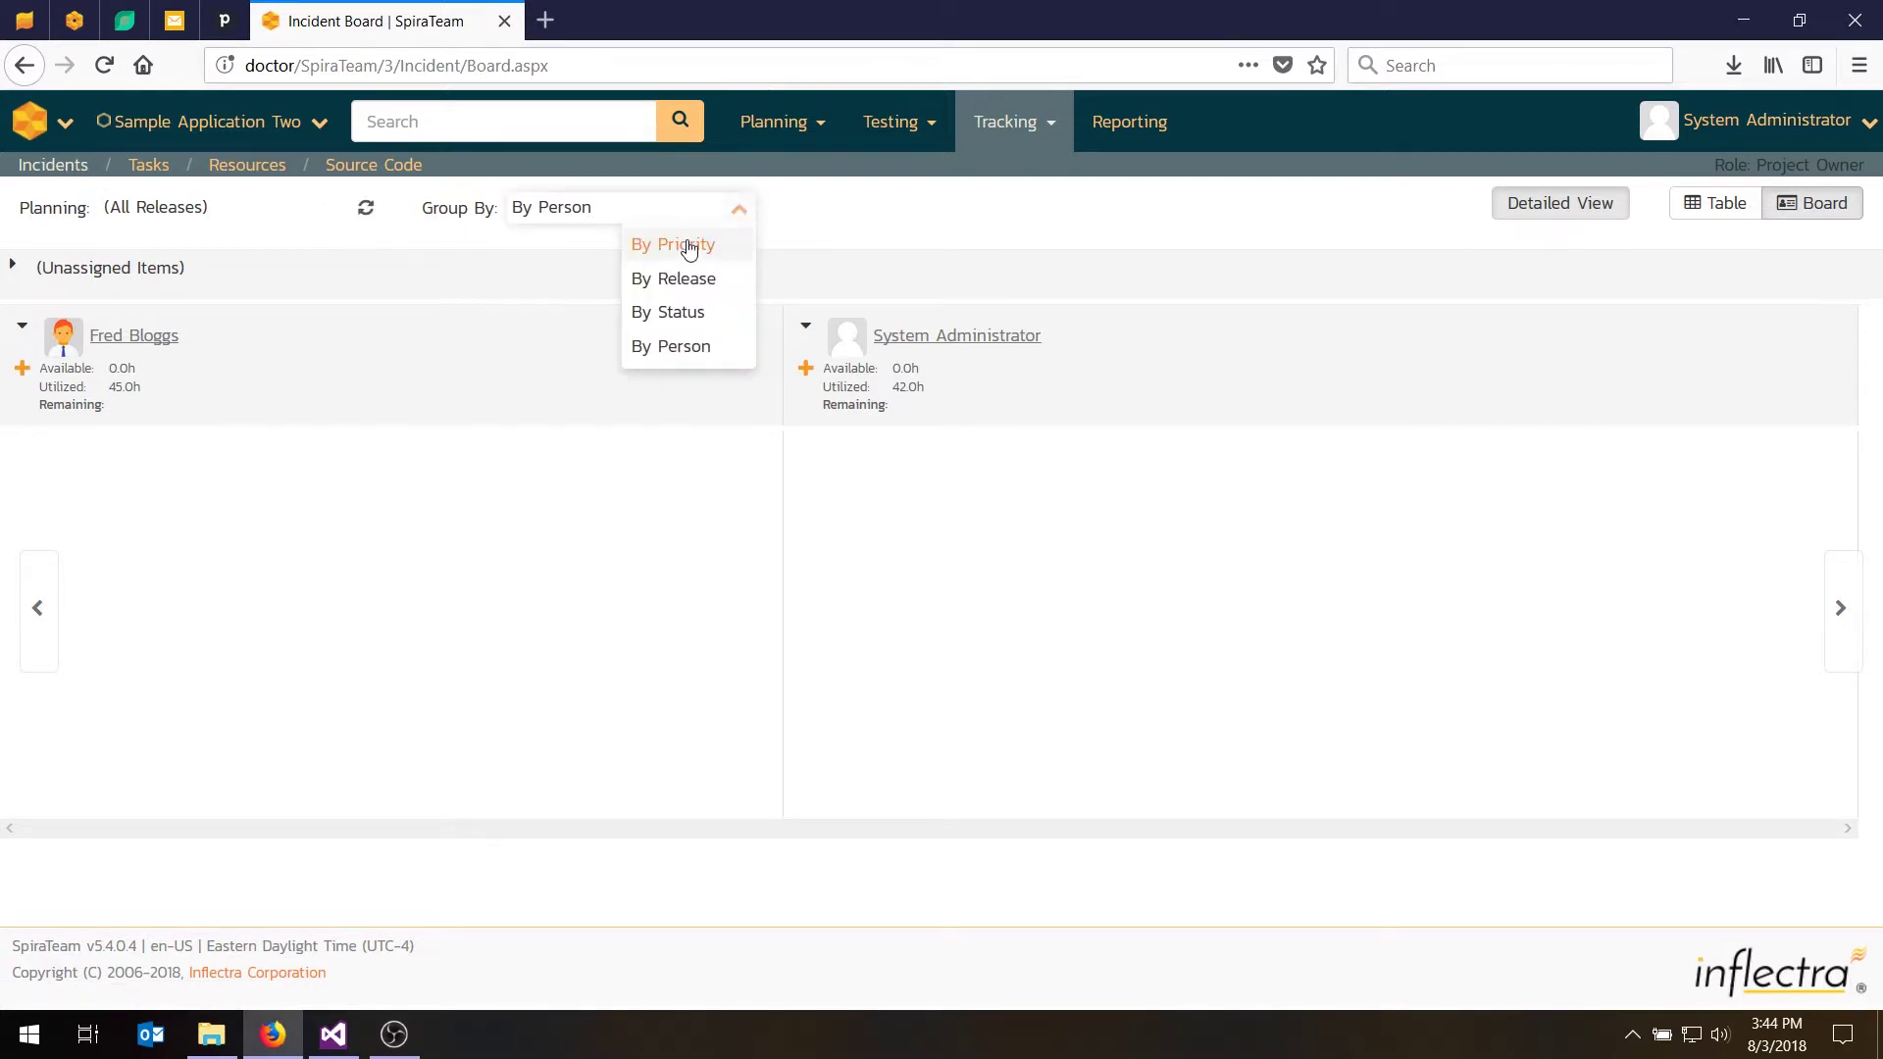
pyautogui.click(686, 312)
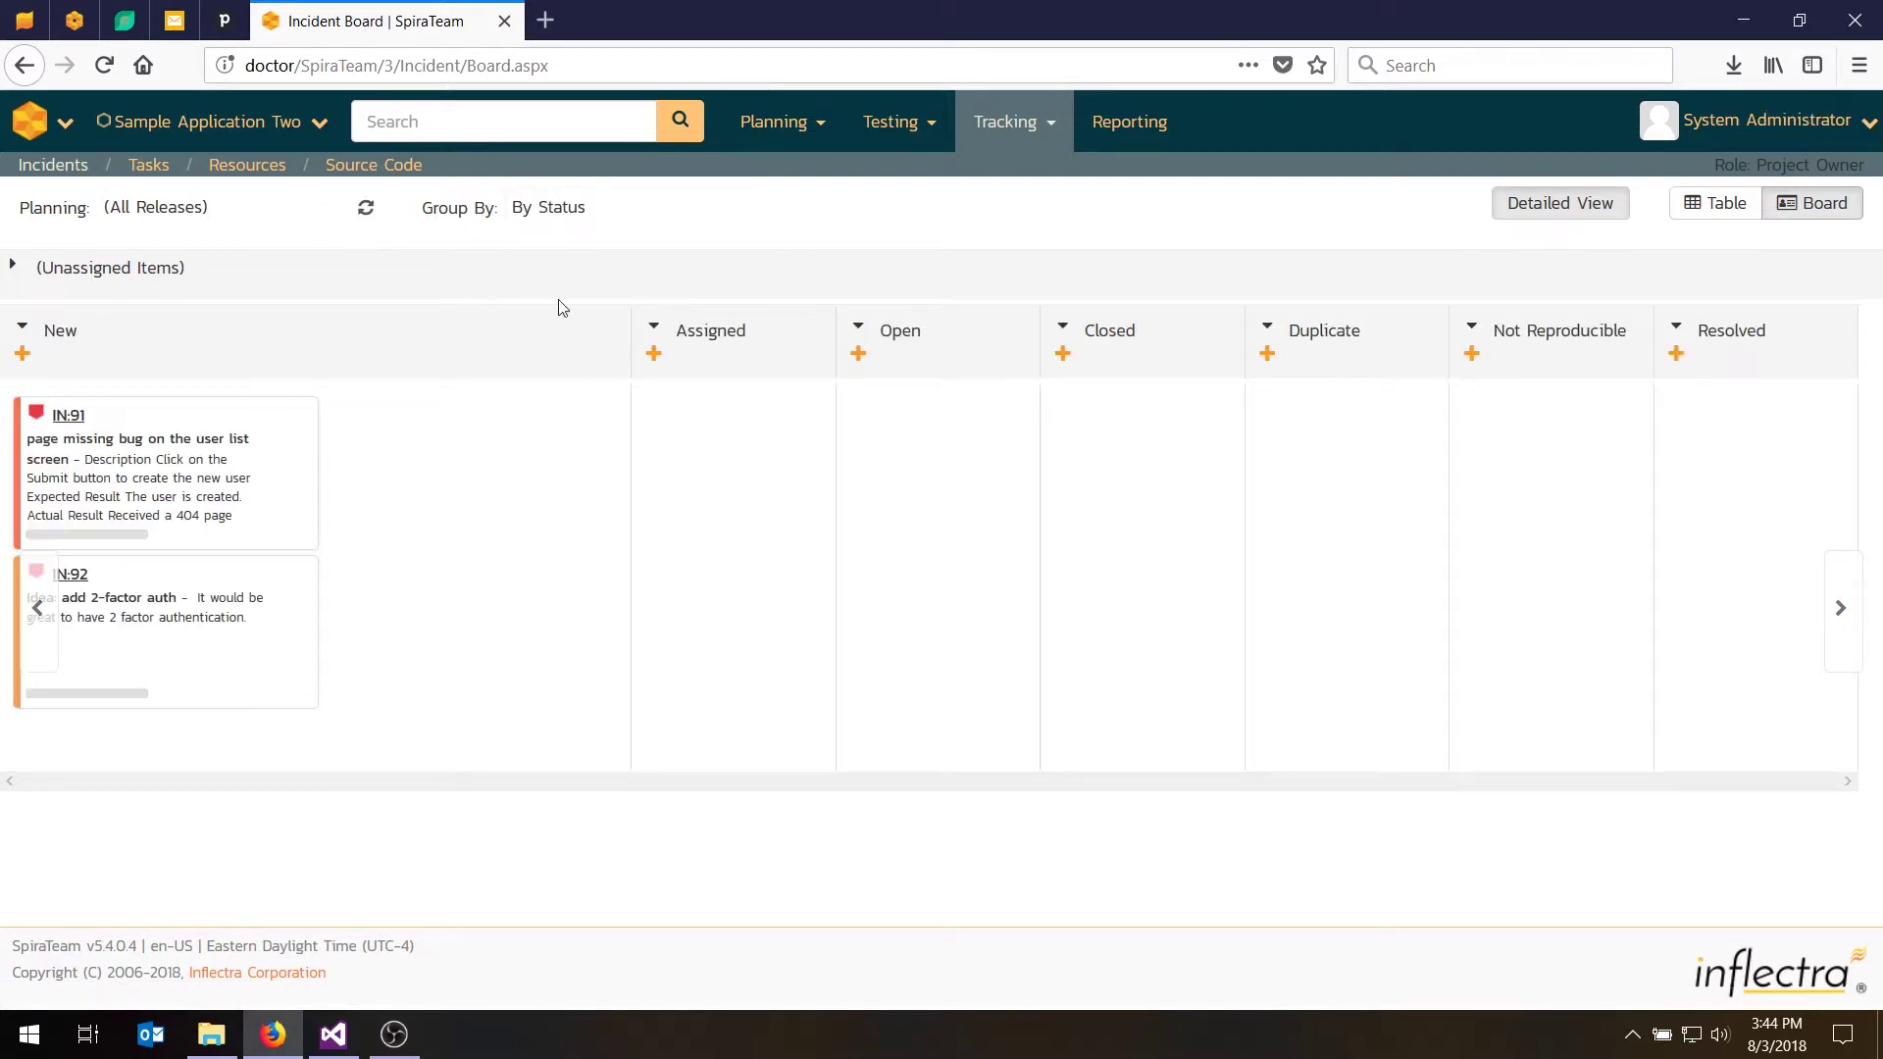
# Open IN:91's detail page and review its description, briefly maximizing the description editor
pyautogui.click(66, 417)
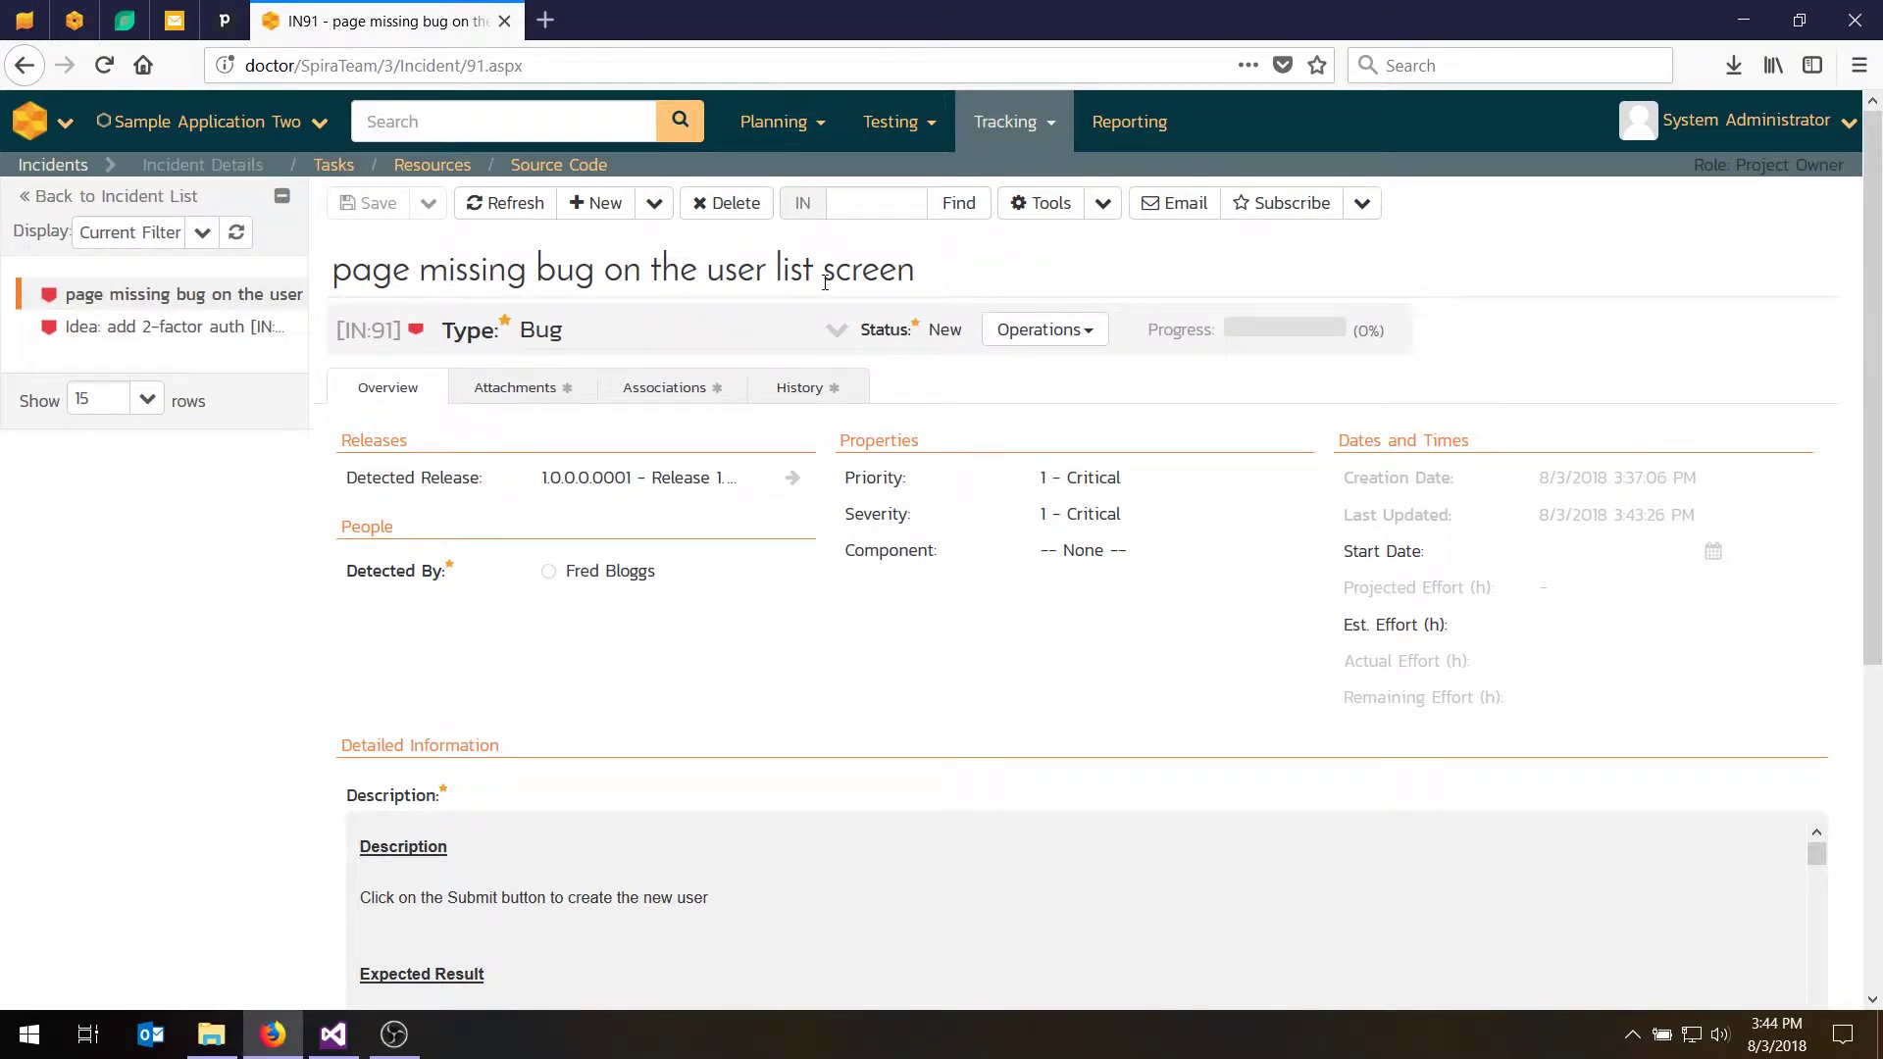
pyautogui.scroll(-2, 579, 840)
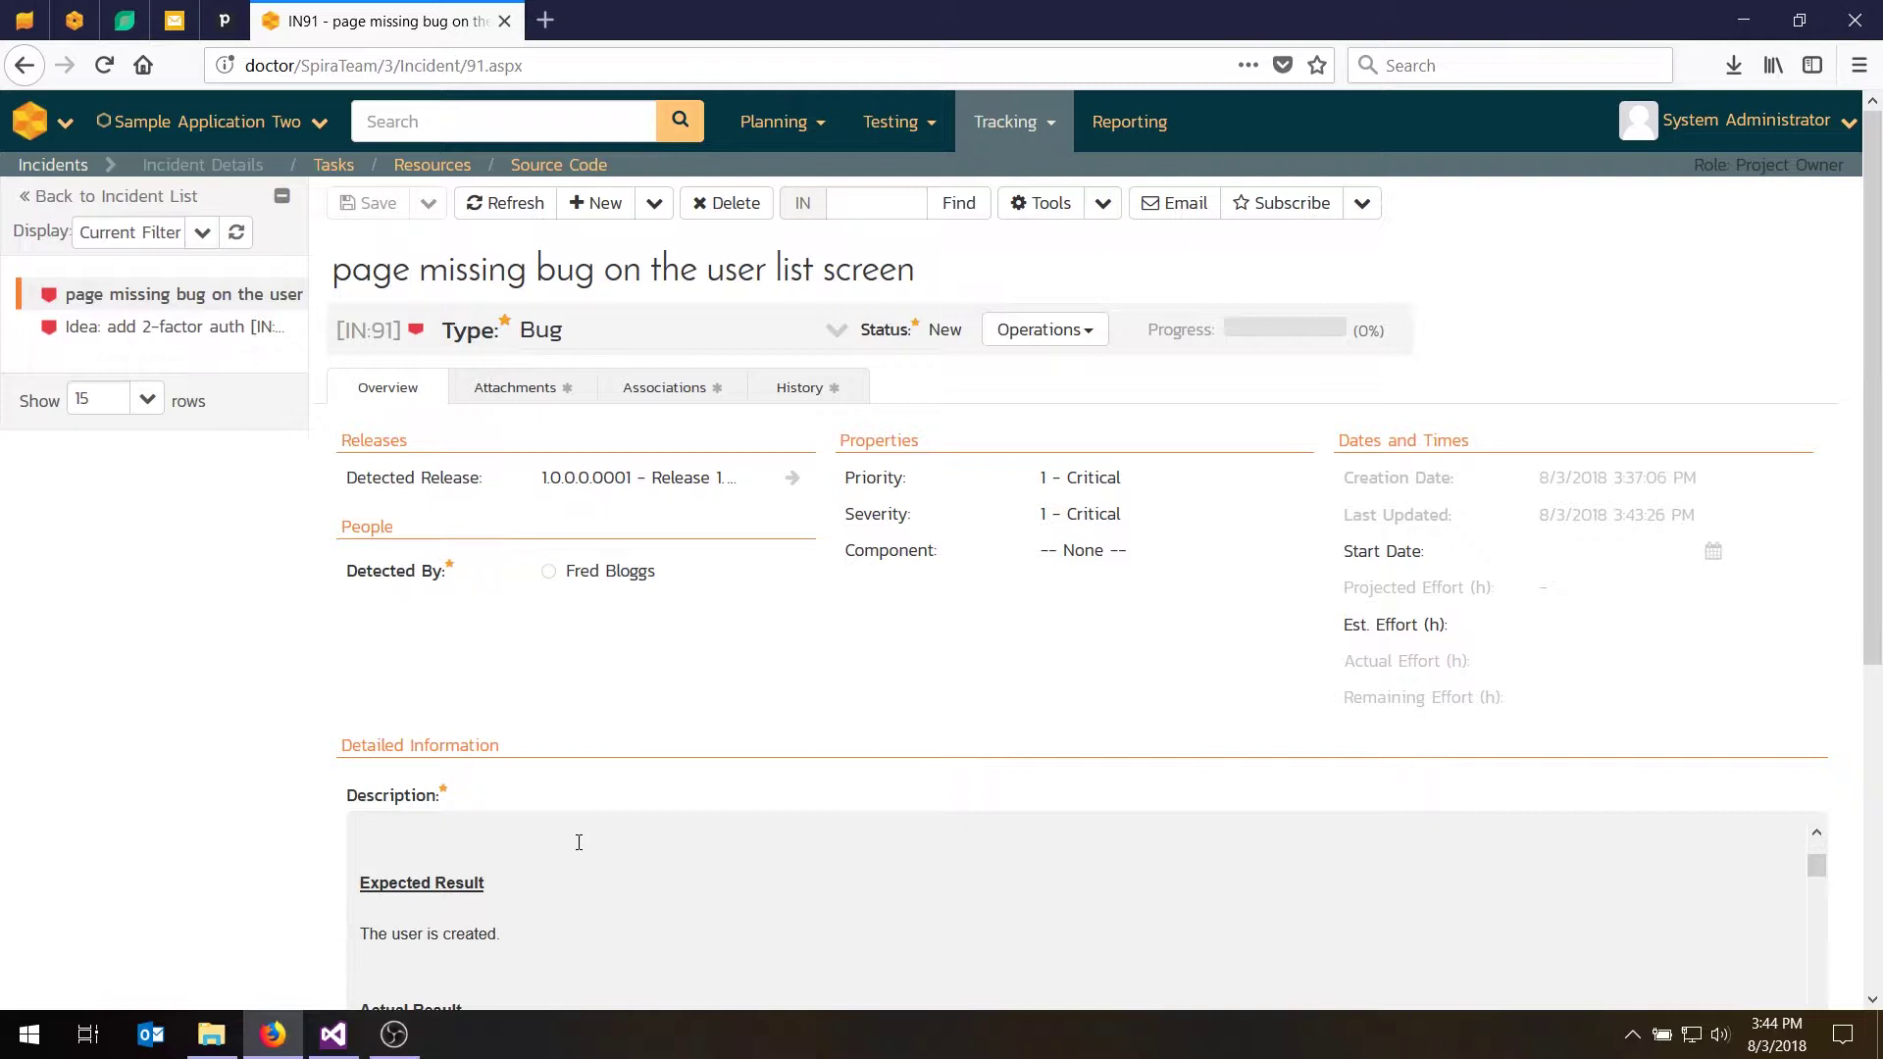
pyautogui.scroll(-3, 1873, 478)
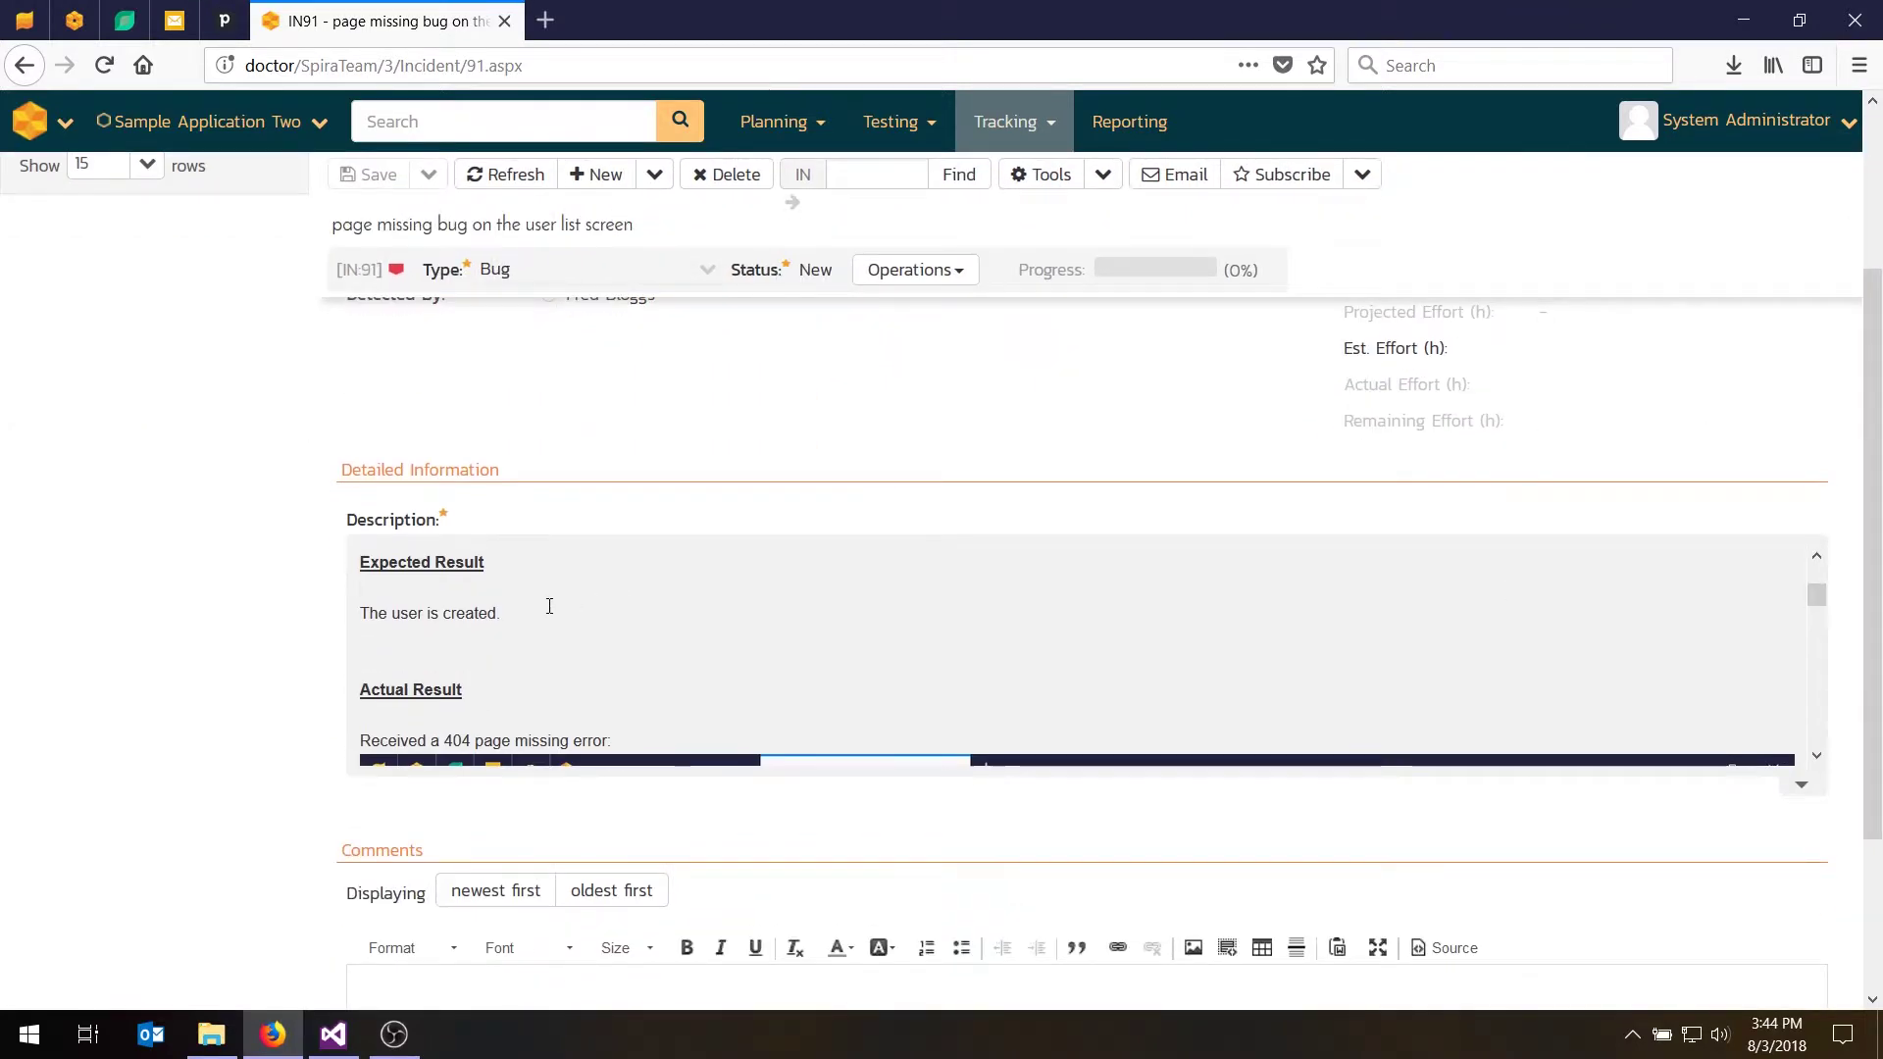
pyautogui.scroll(-2, 546, 605)
pyautogui.scroll(1, 544, 611)
pyautogui.scroll(-2, 539, 613)
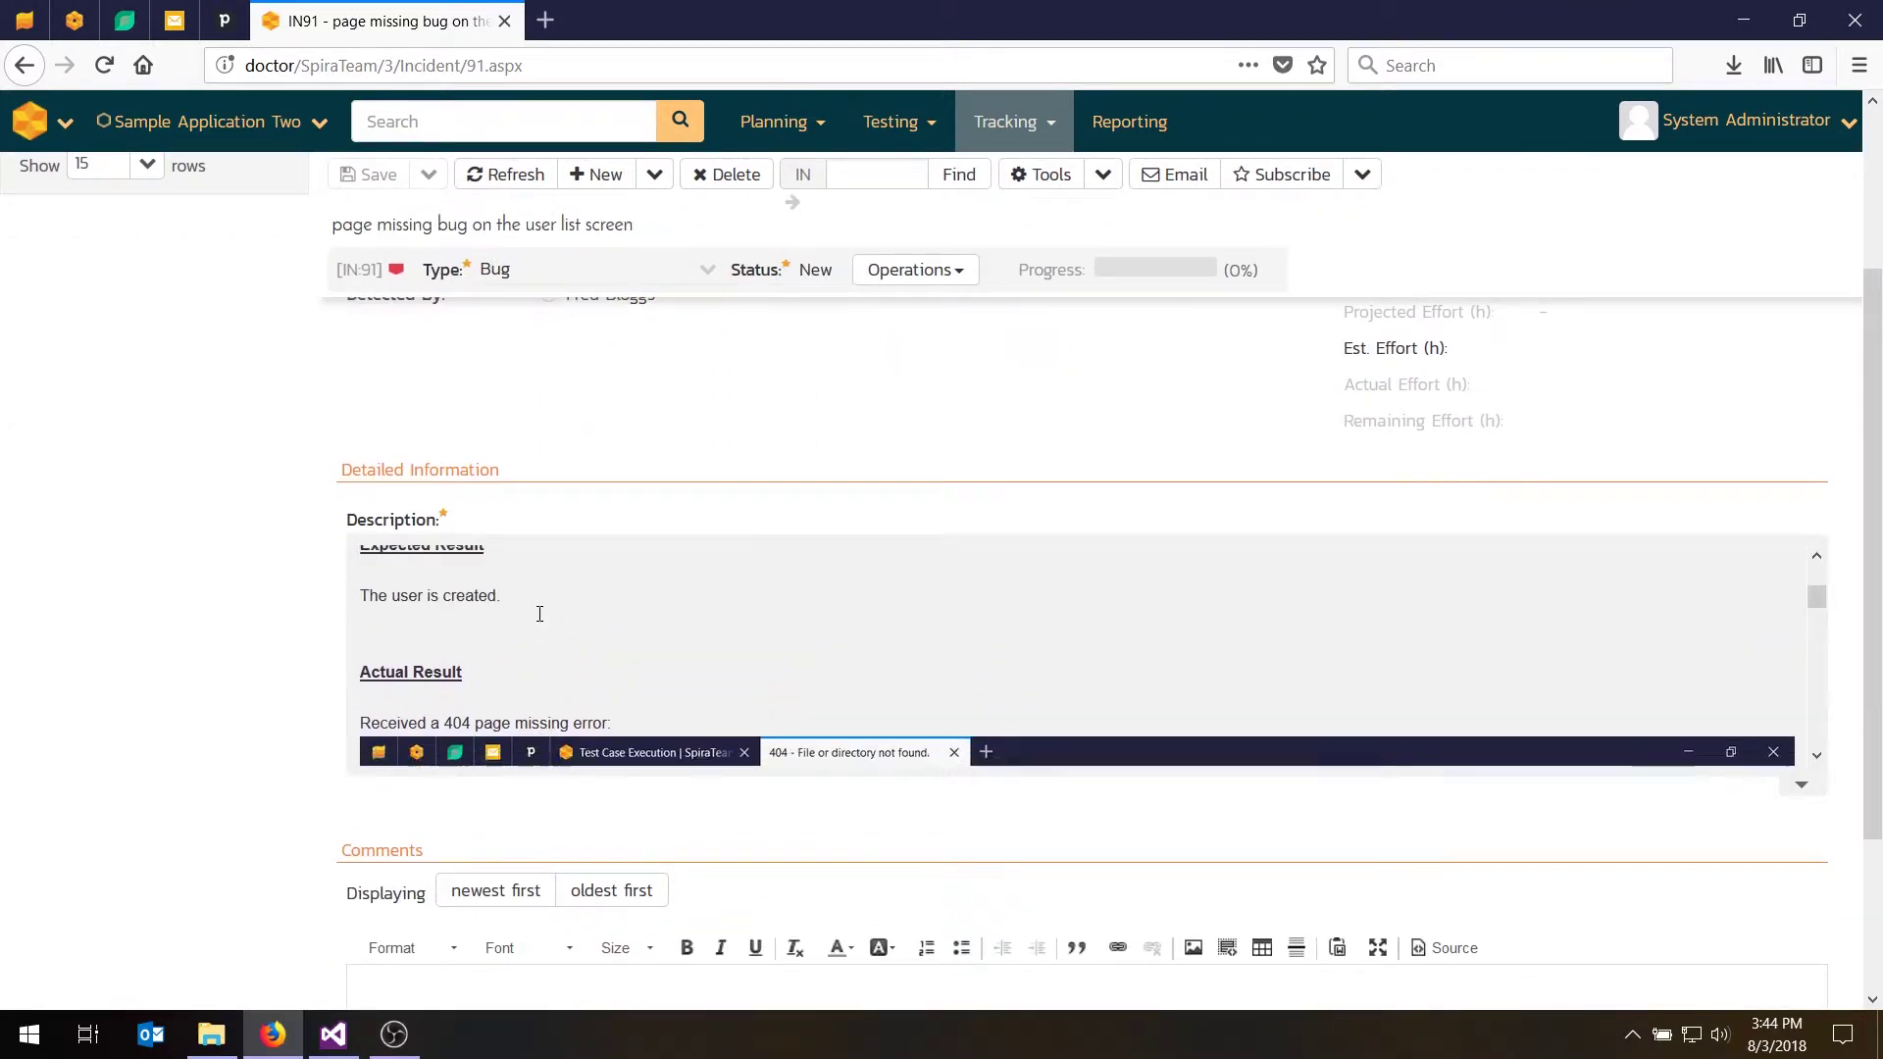
pyautogui.scroll(-5, 539, 613)
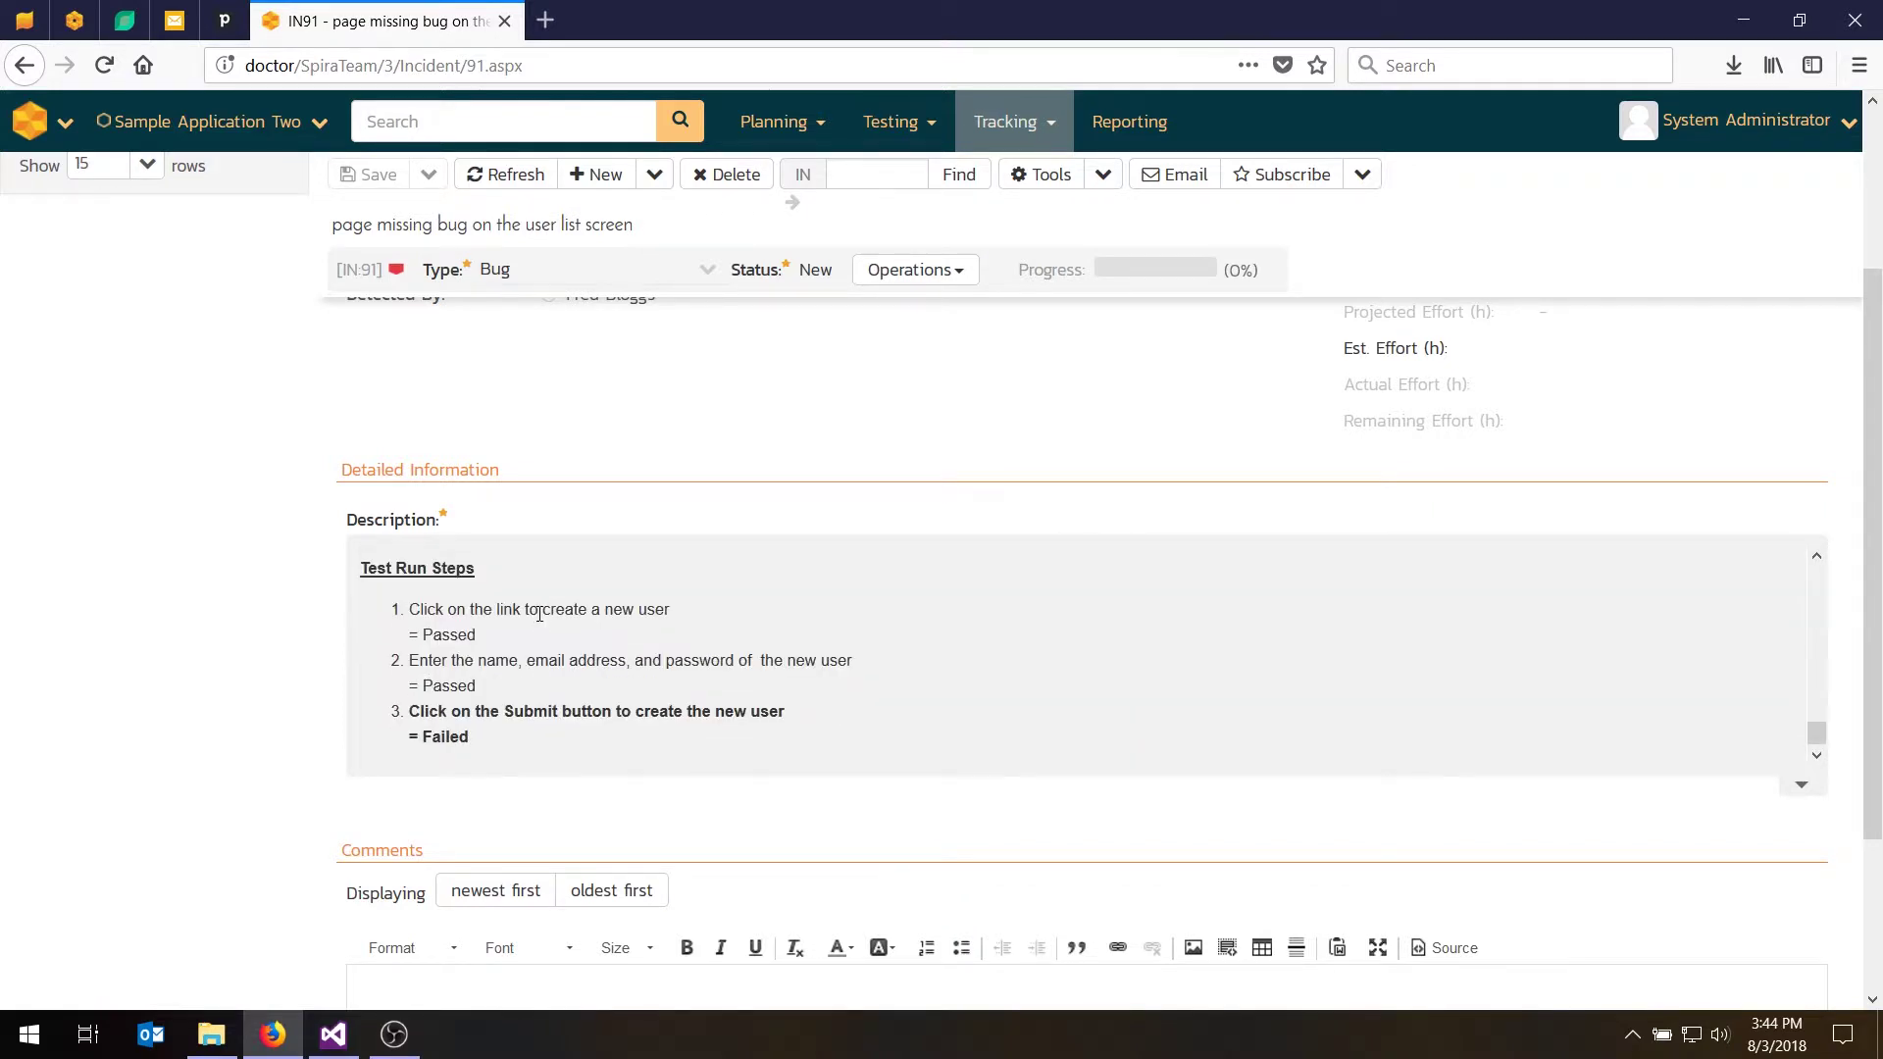
pyautogui.scroll(8, 750, 649)
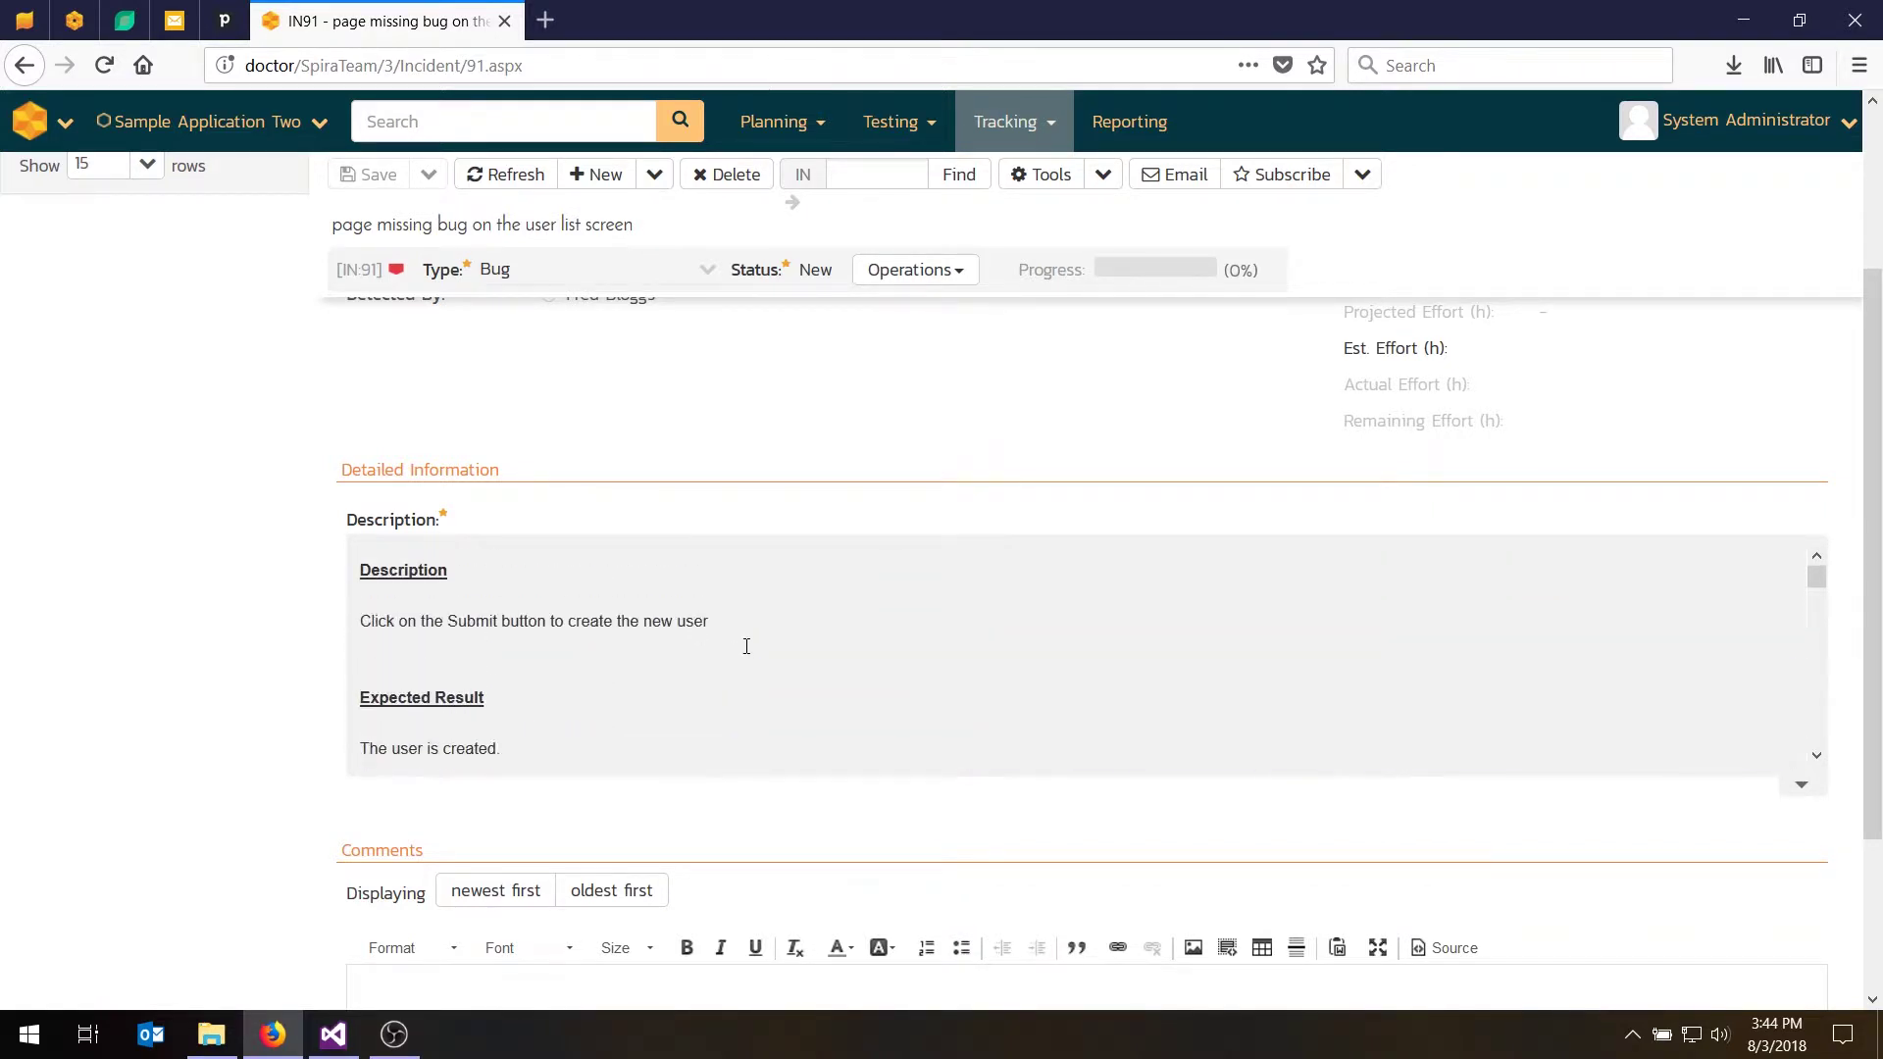
pyautogui.scroll(3, 784, 618)
pyautogui.click(1063, 828)
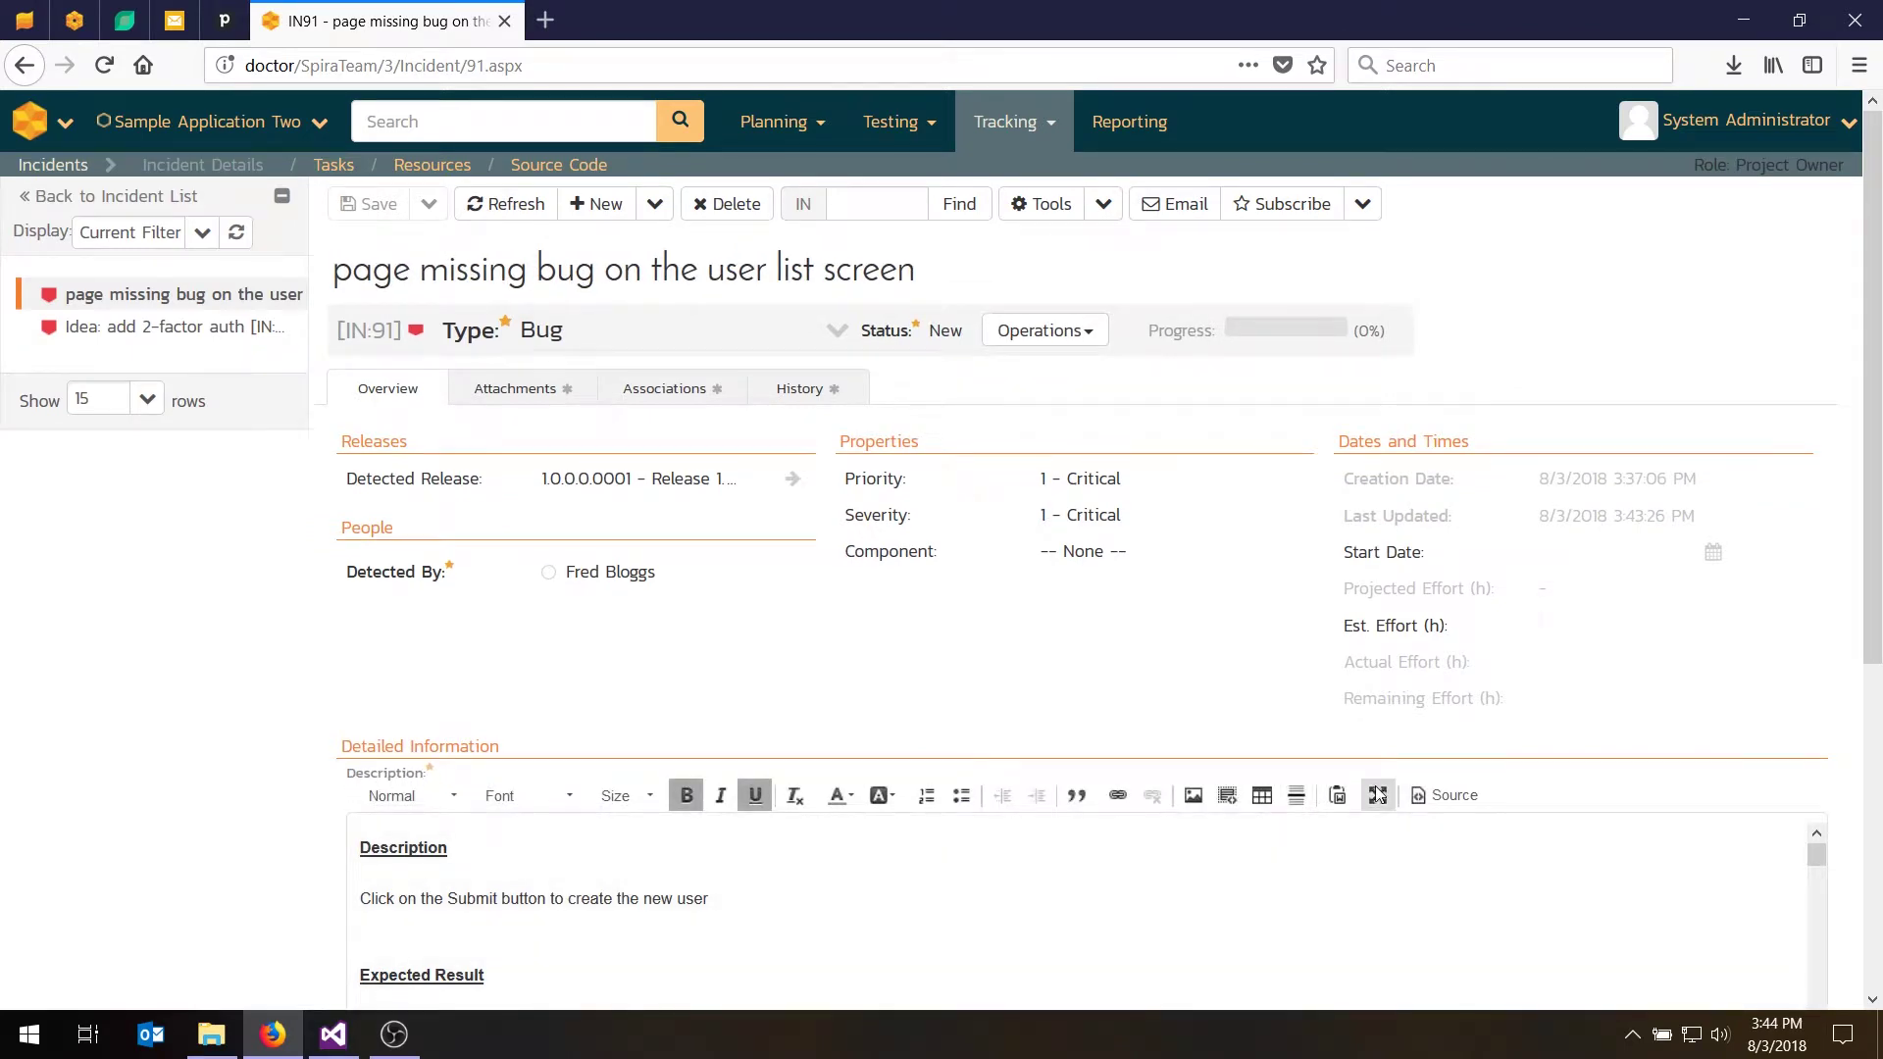
pyautogui.click(1377, 794)
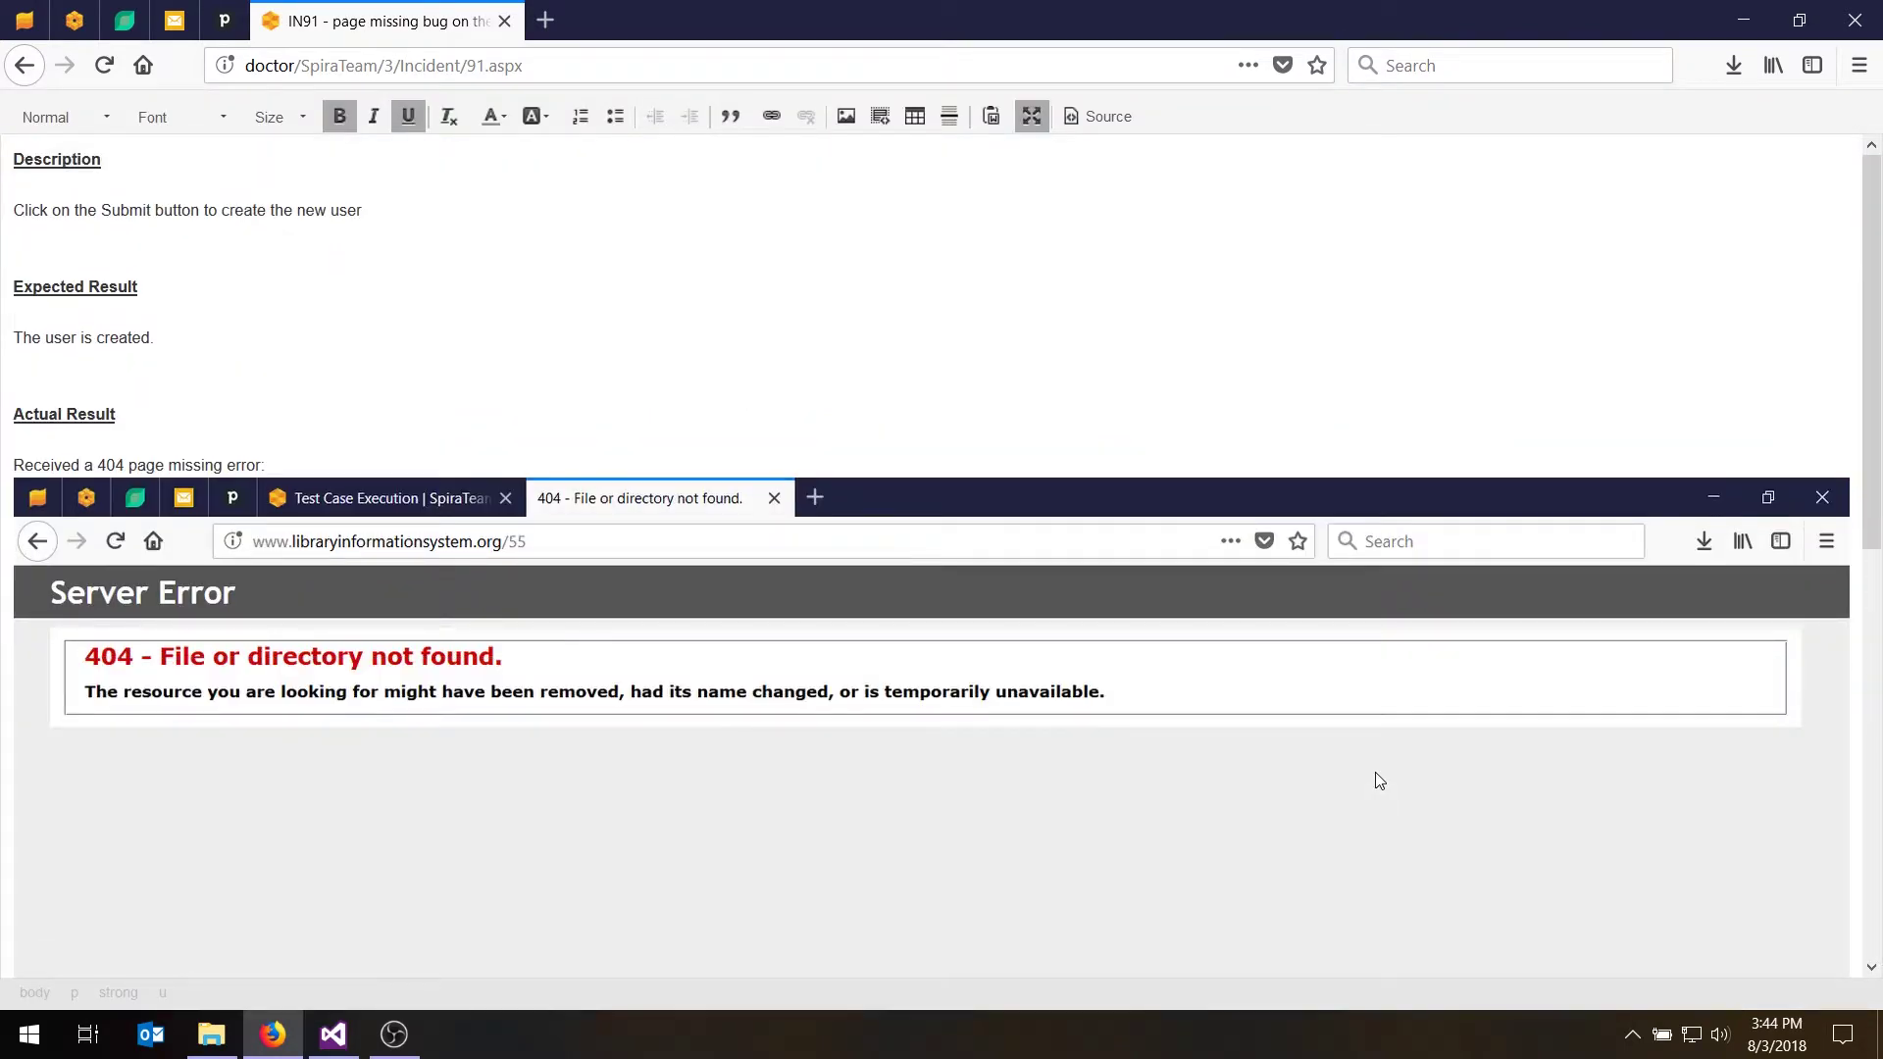
pyautogui.click(1031, 116)
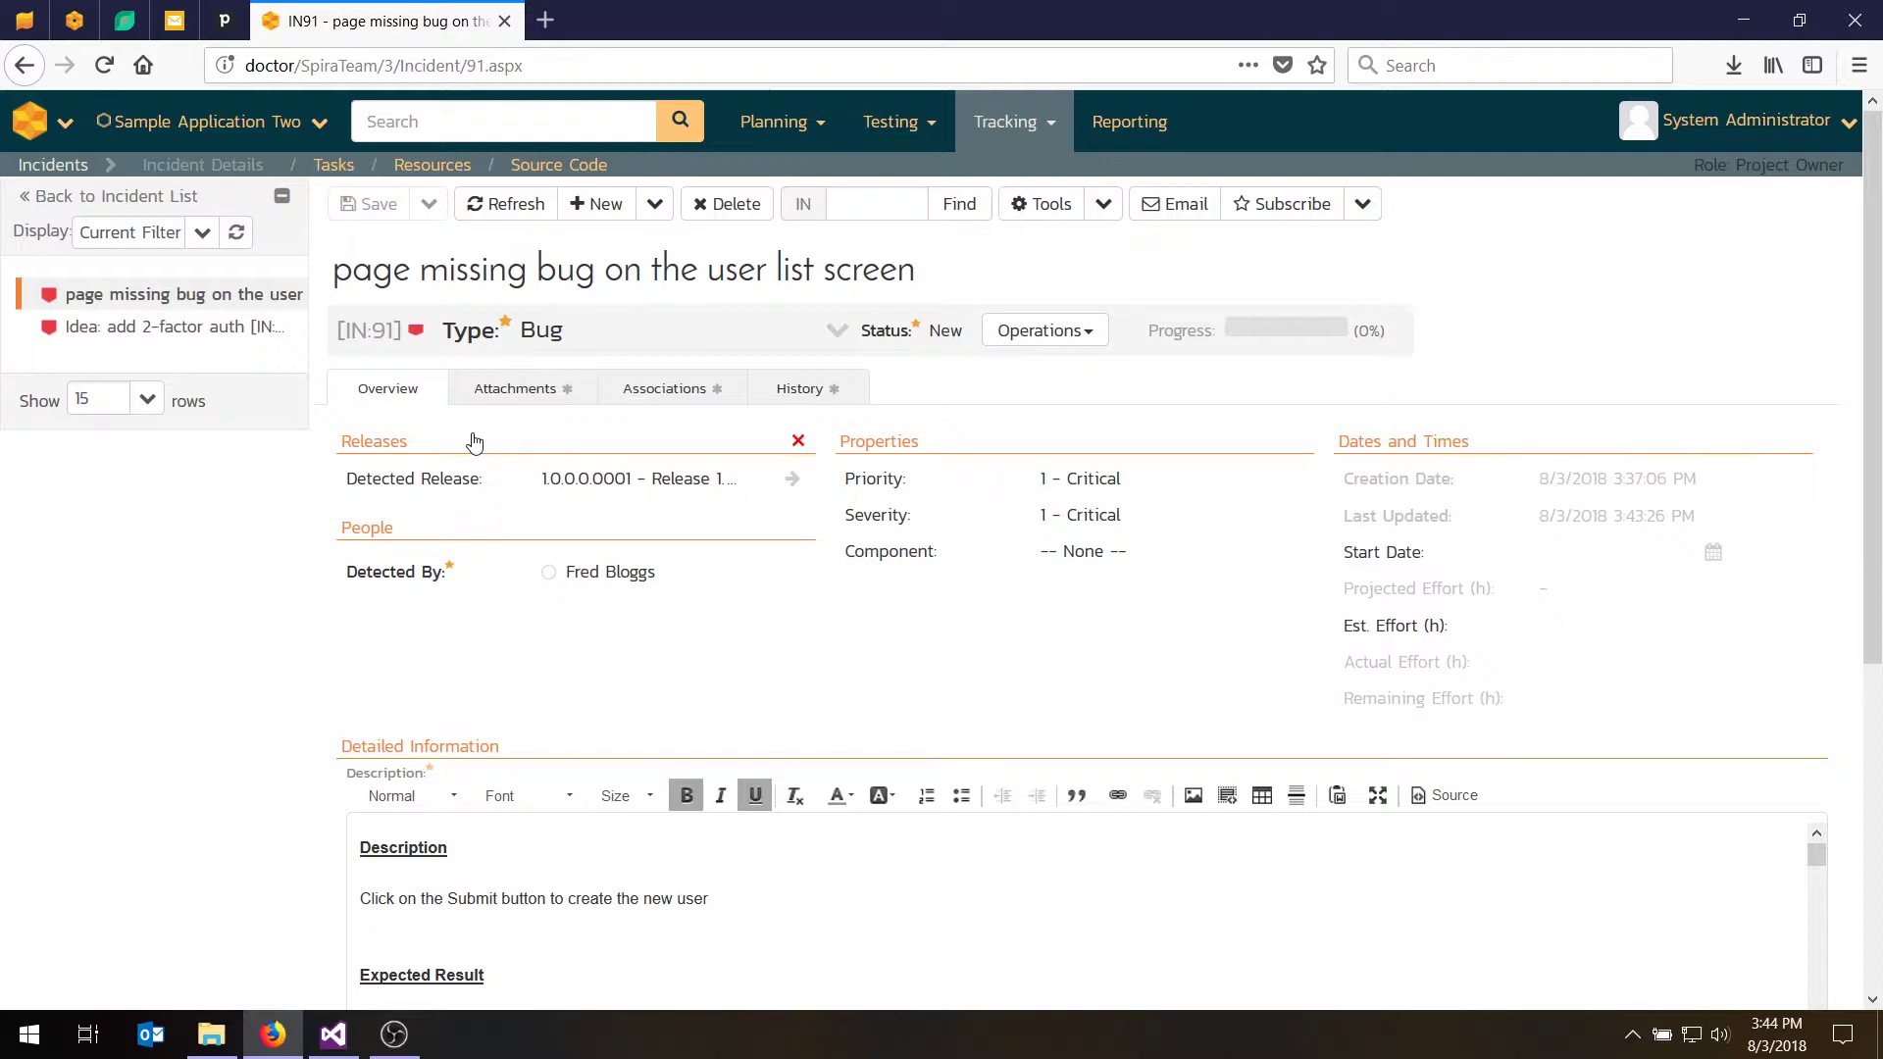
# Assign IN:91 via Assign Incident, making the user who detected it the owner
pyautogui.click(1044, 331)
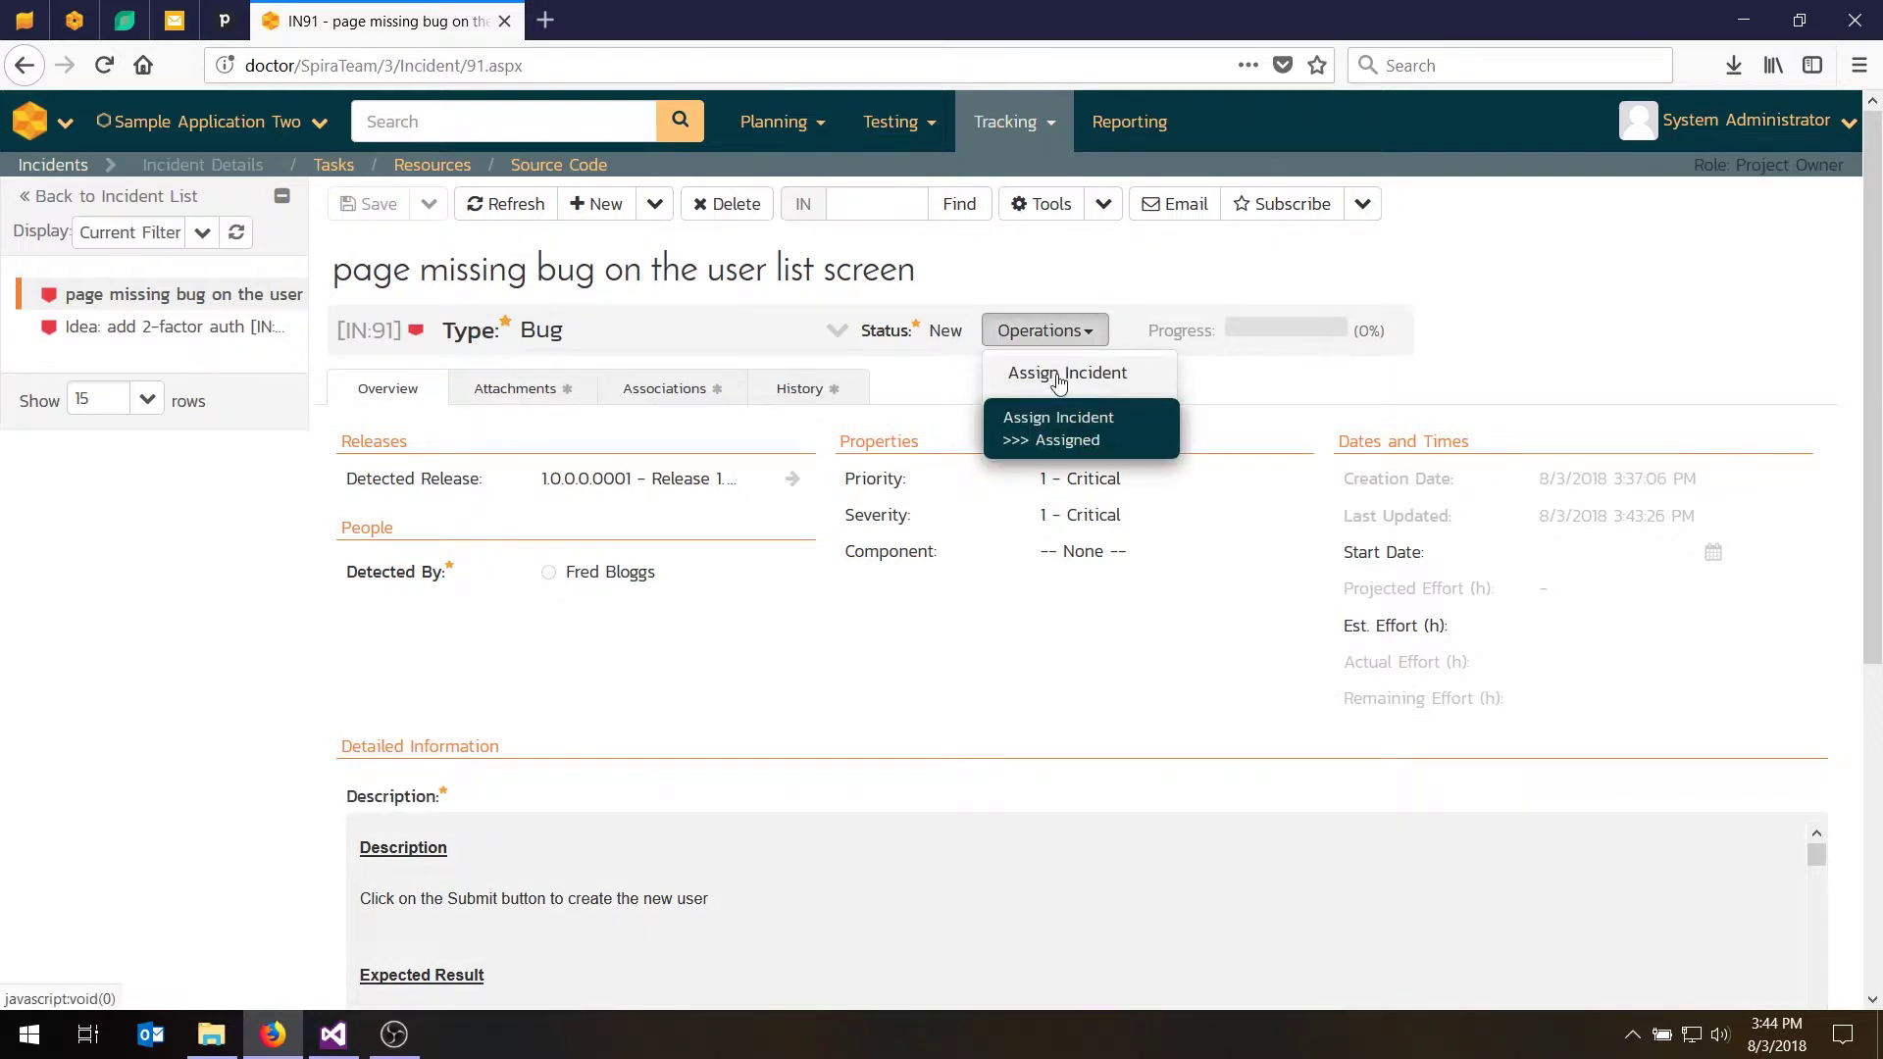
pyautogui.click(1064, 372)
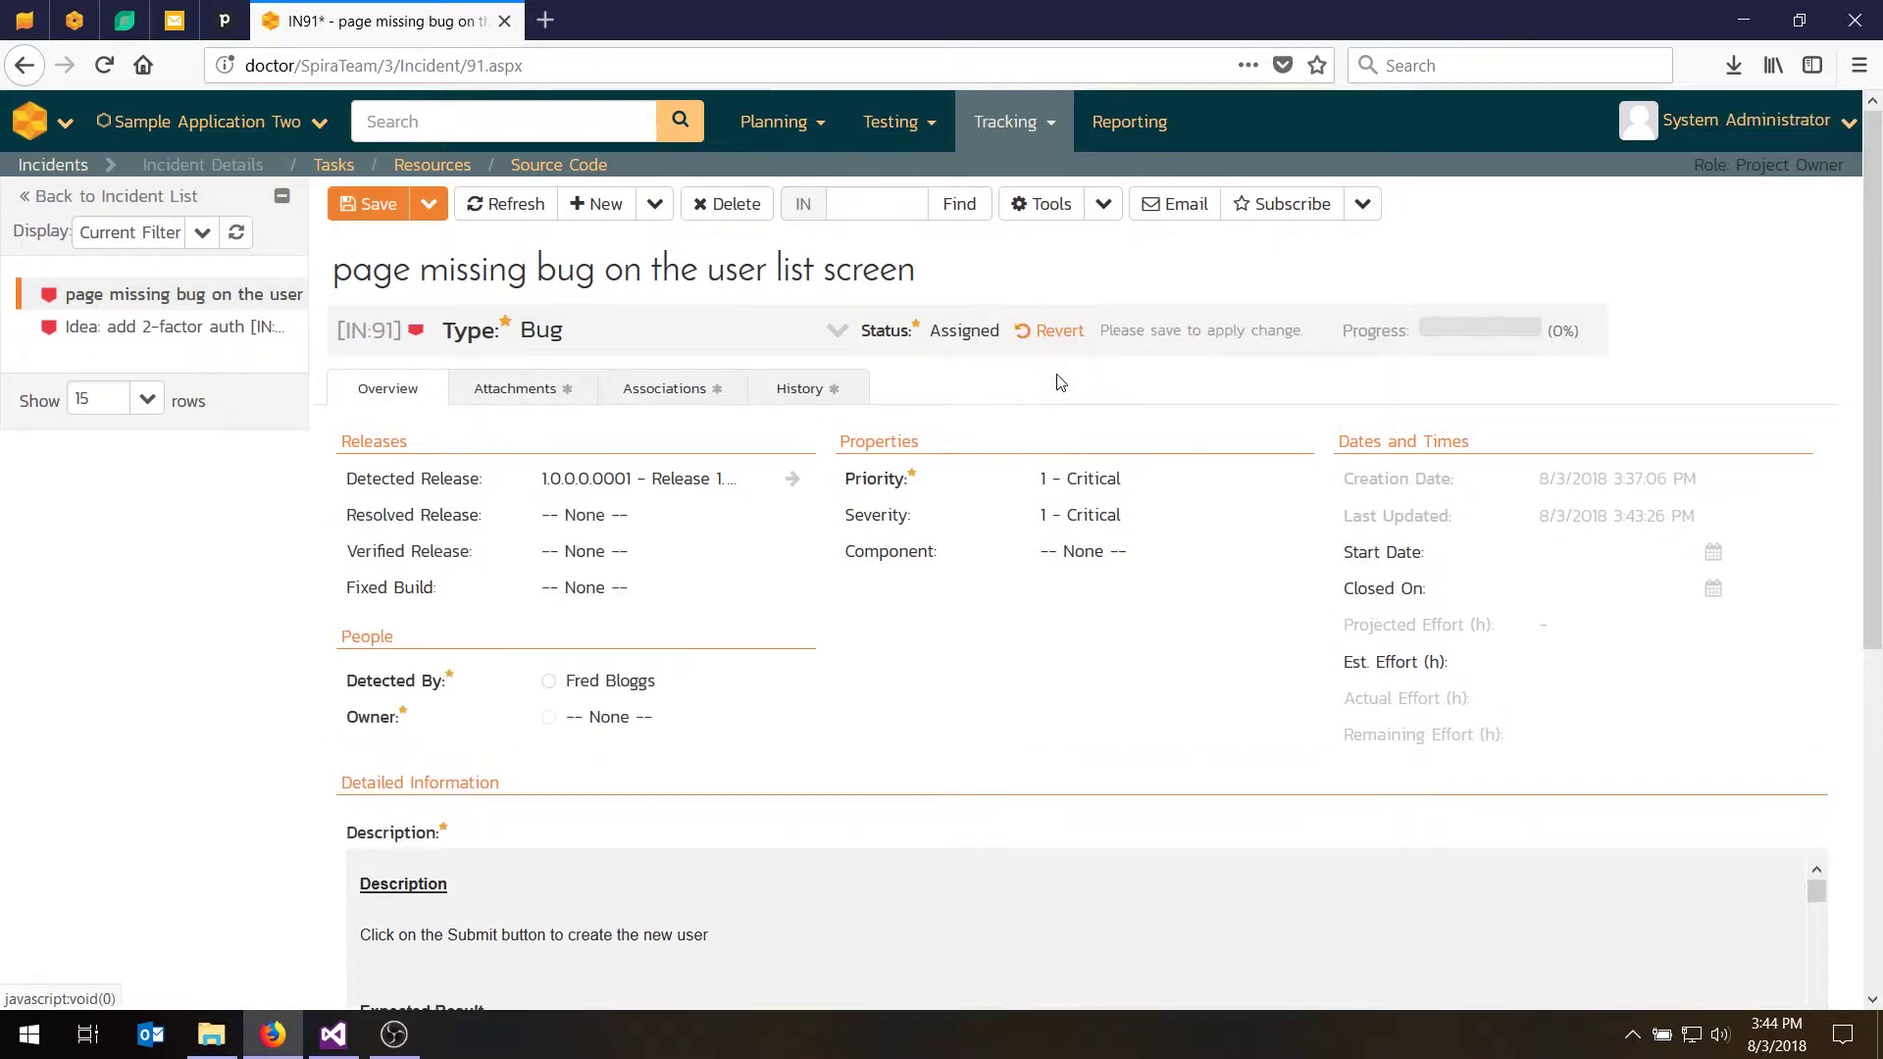
pyautogui.click(621, 716)
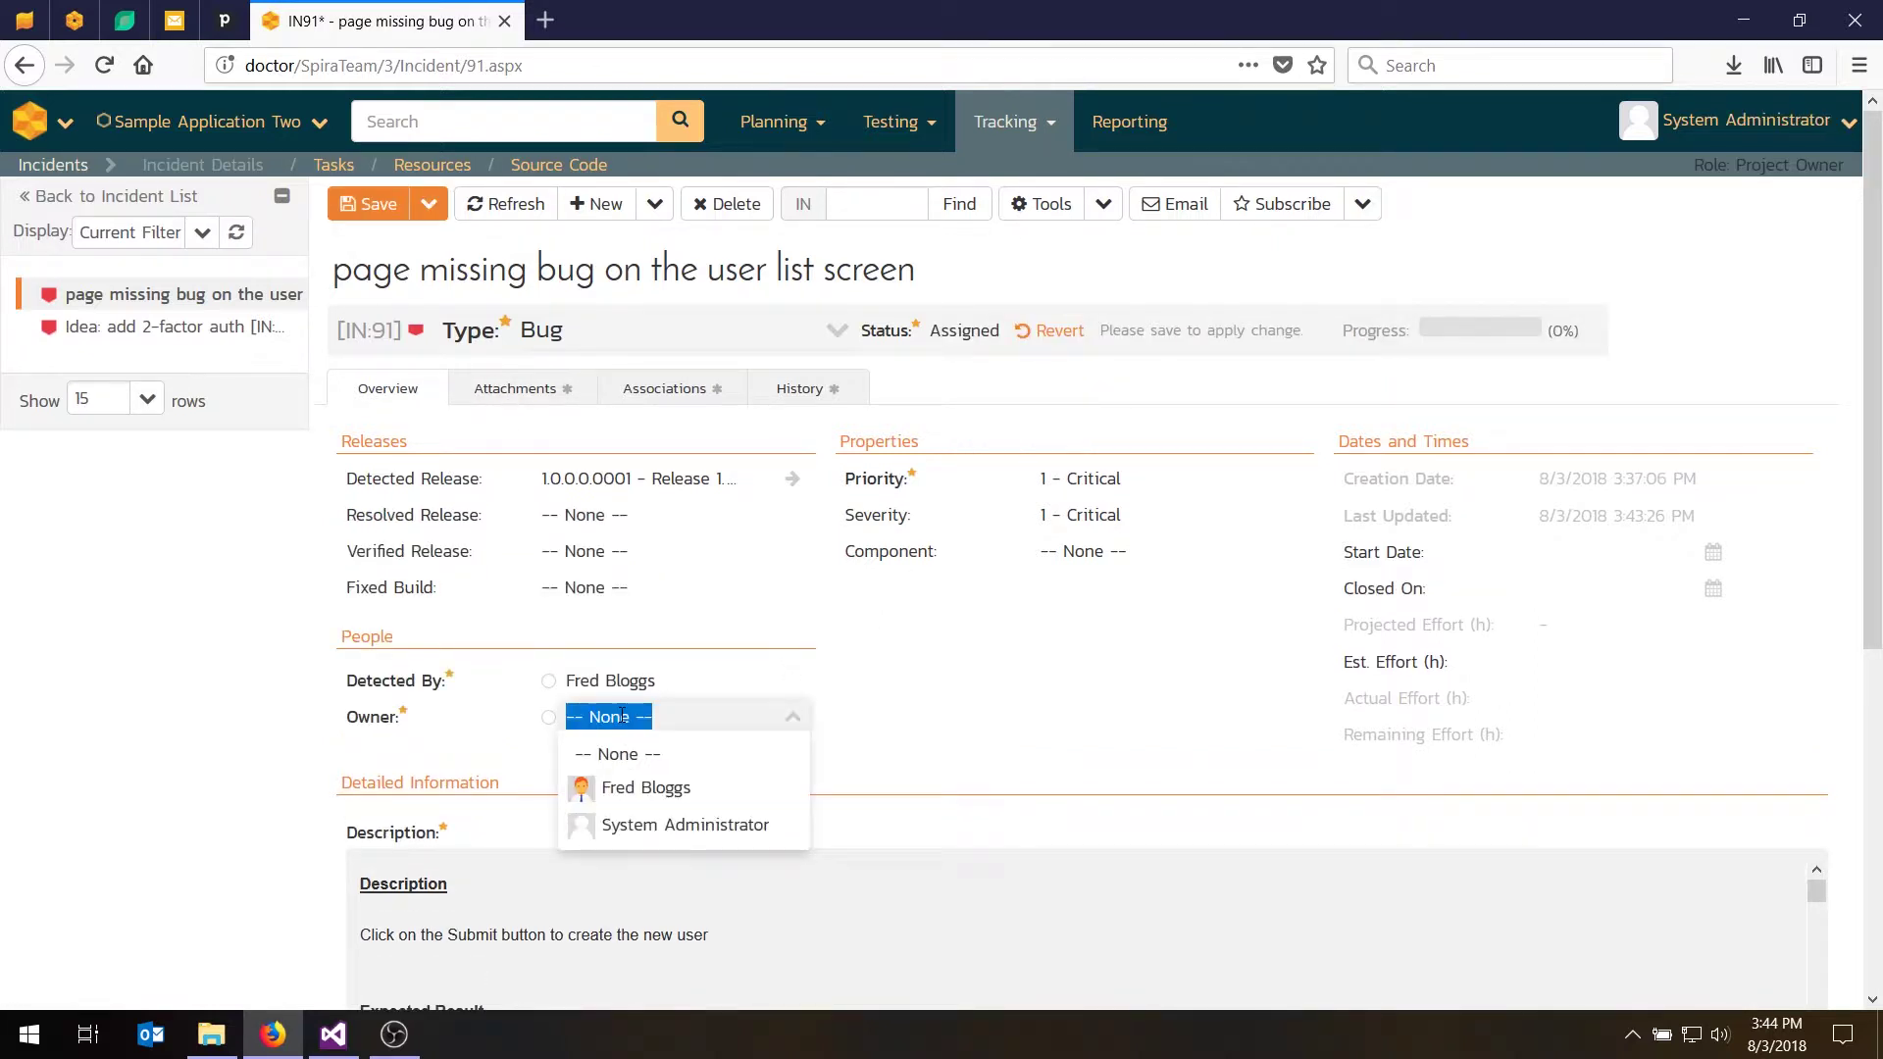
pyautogui.click(624, 787)
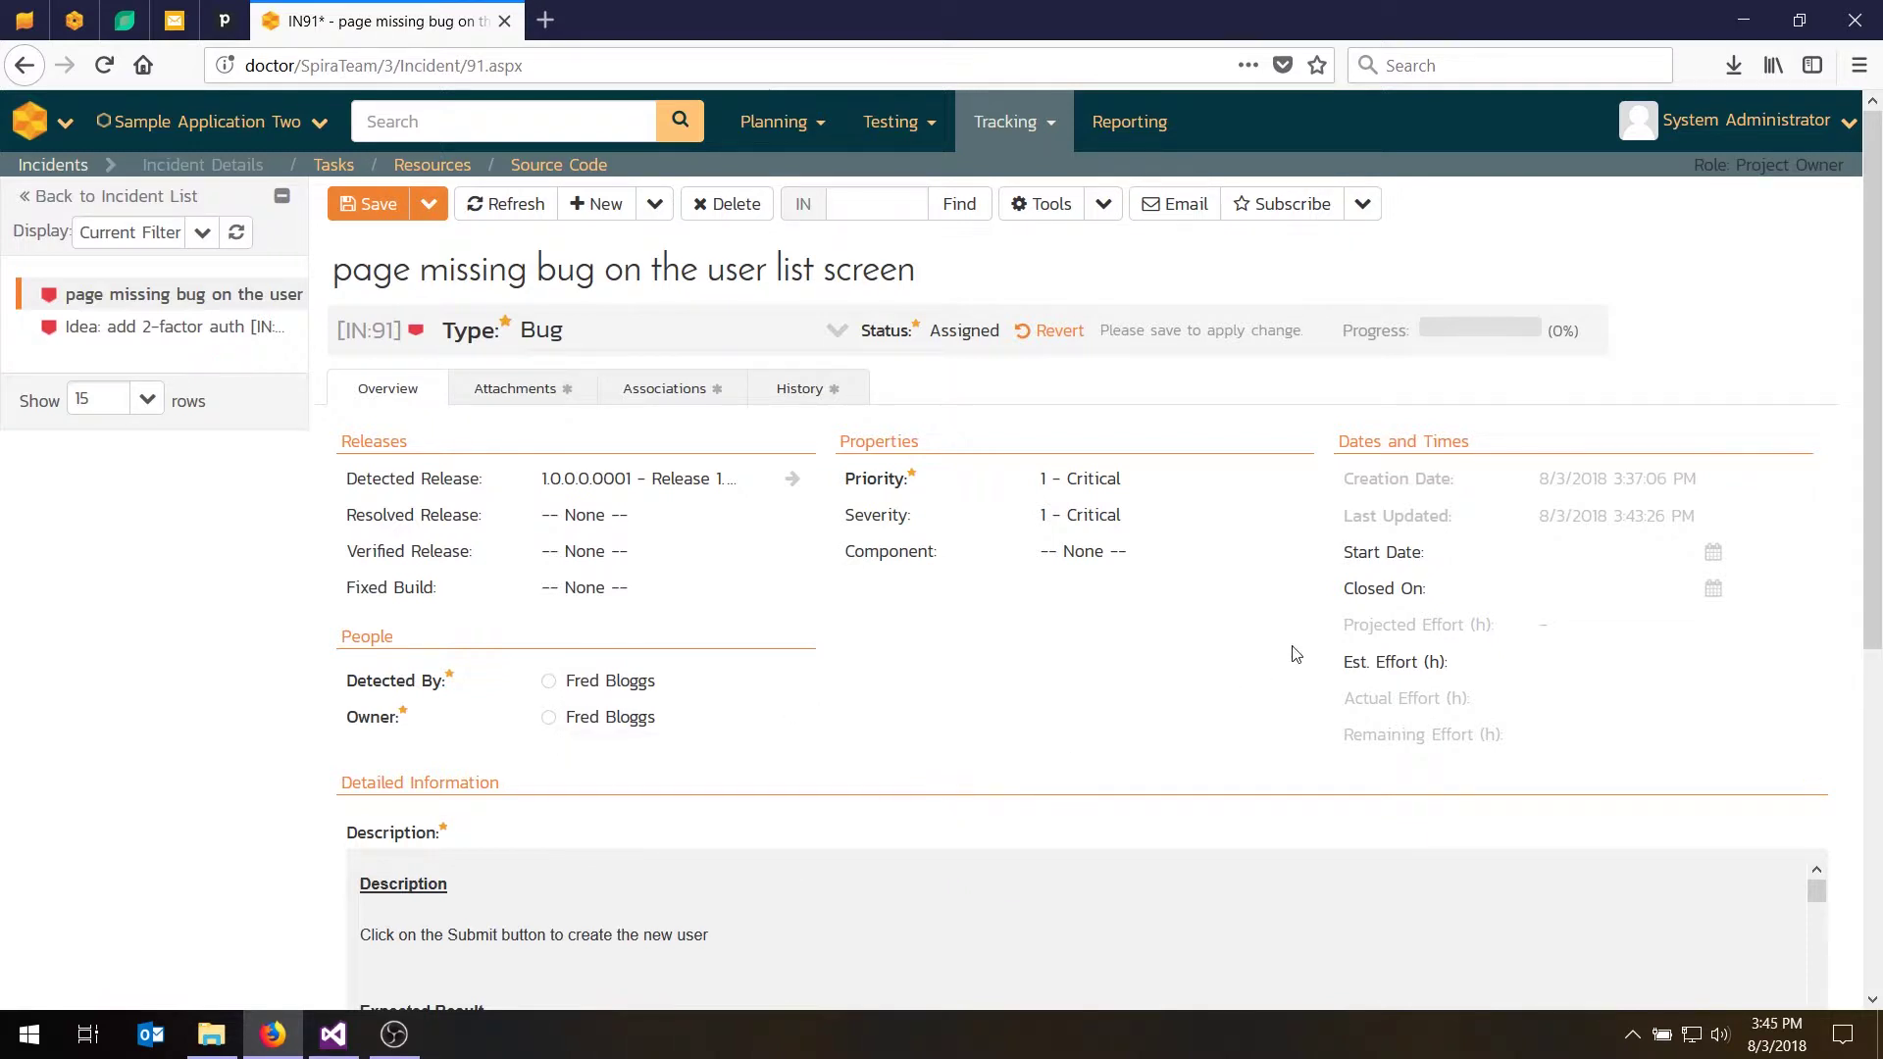
# Add a comment asking the owner to fix this bug and save the incident
pyautogui.scroll(-5, 687, 912)
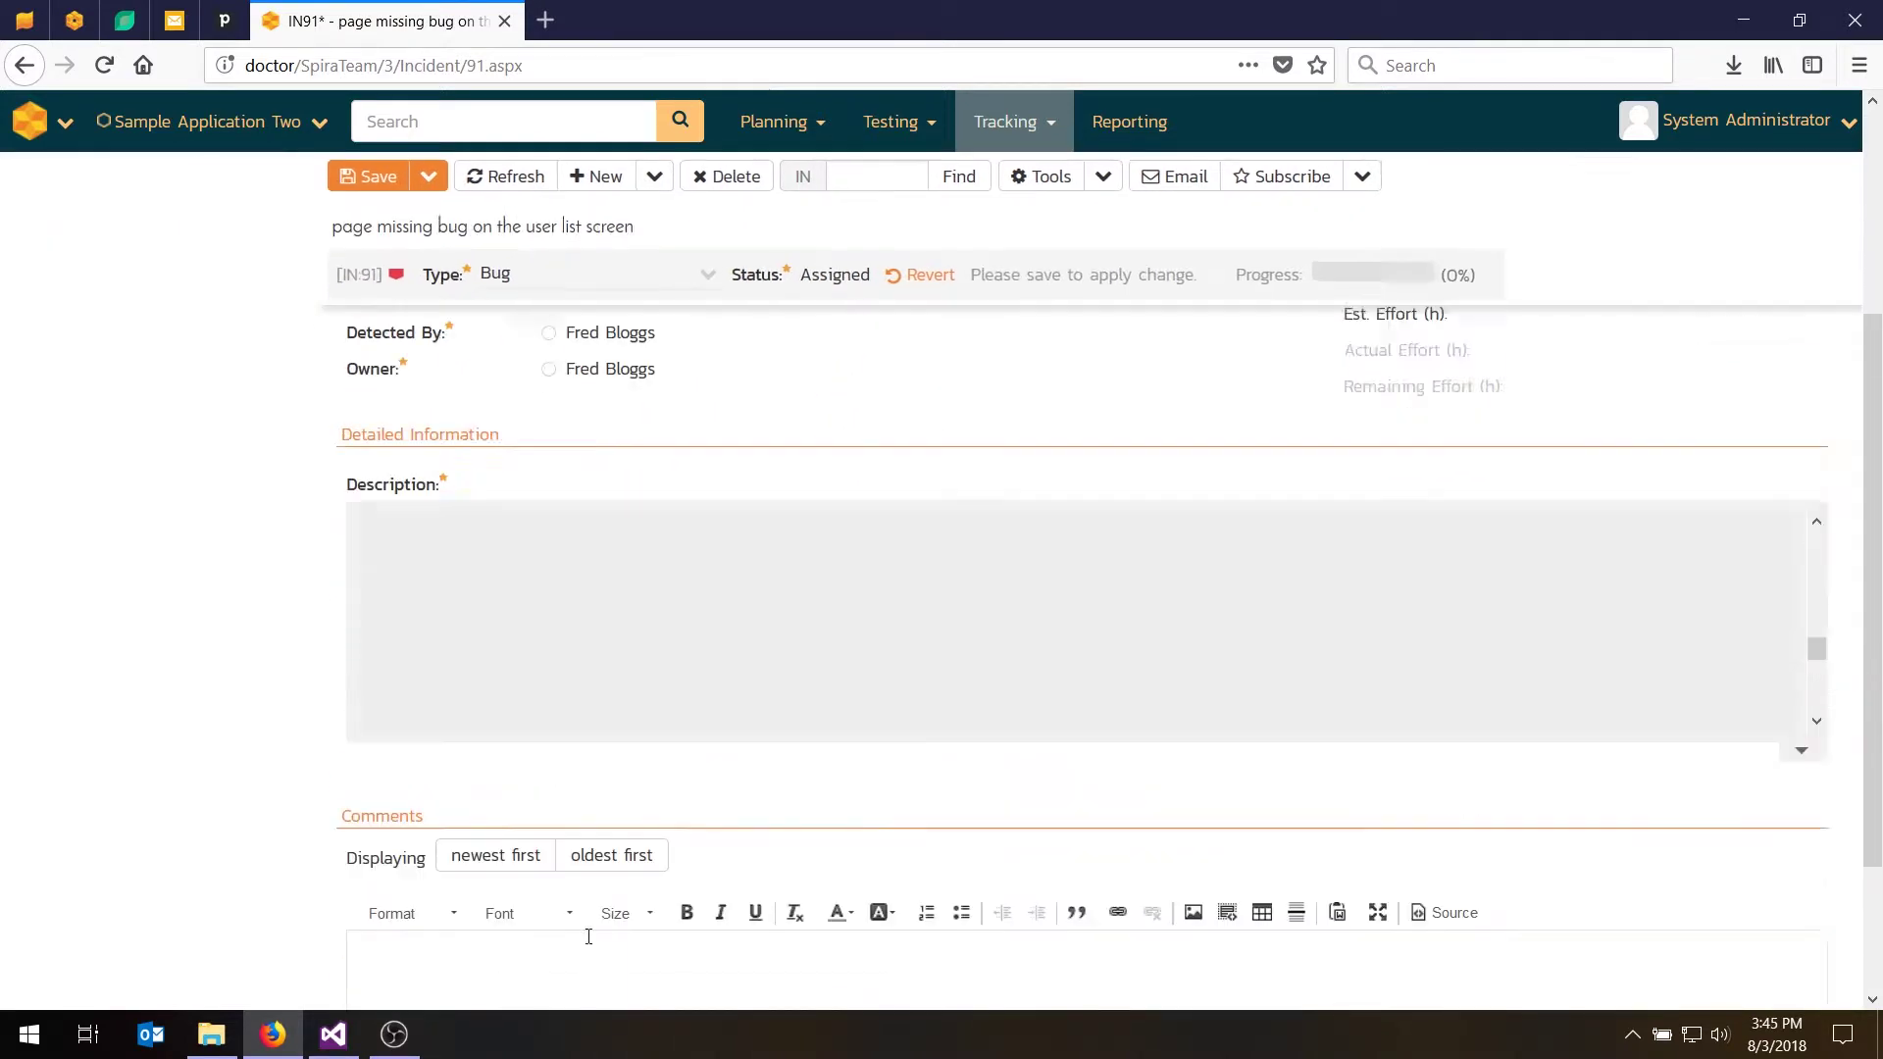
pyautogui.click(597, 775)
pyautogui.write('Fred, ')
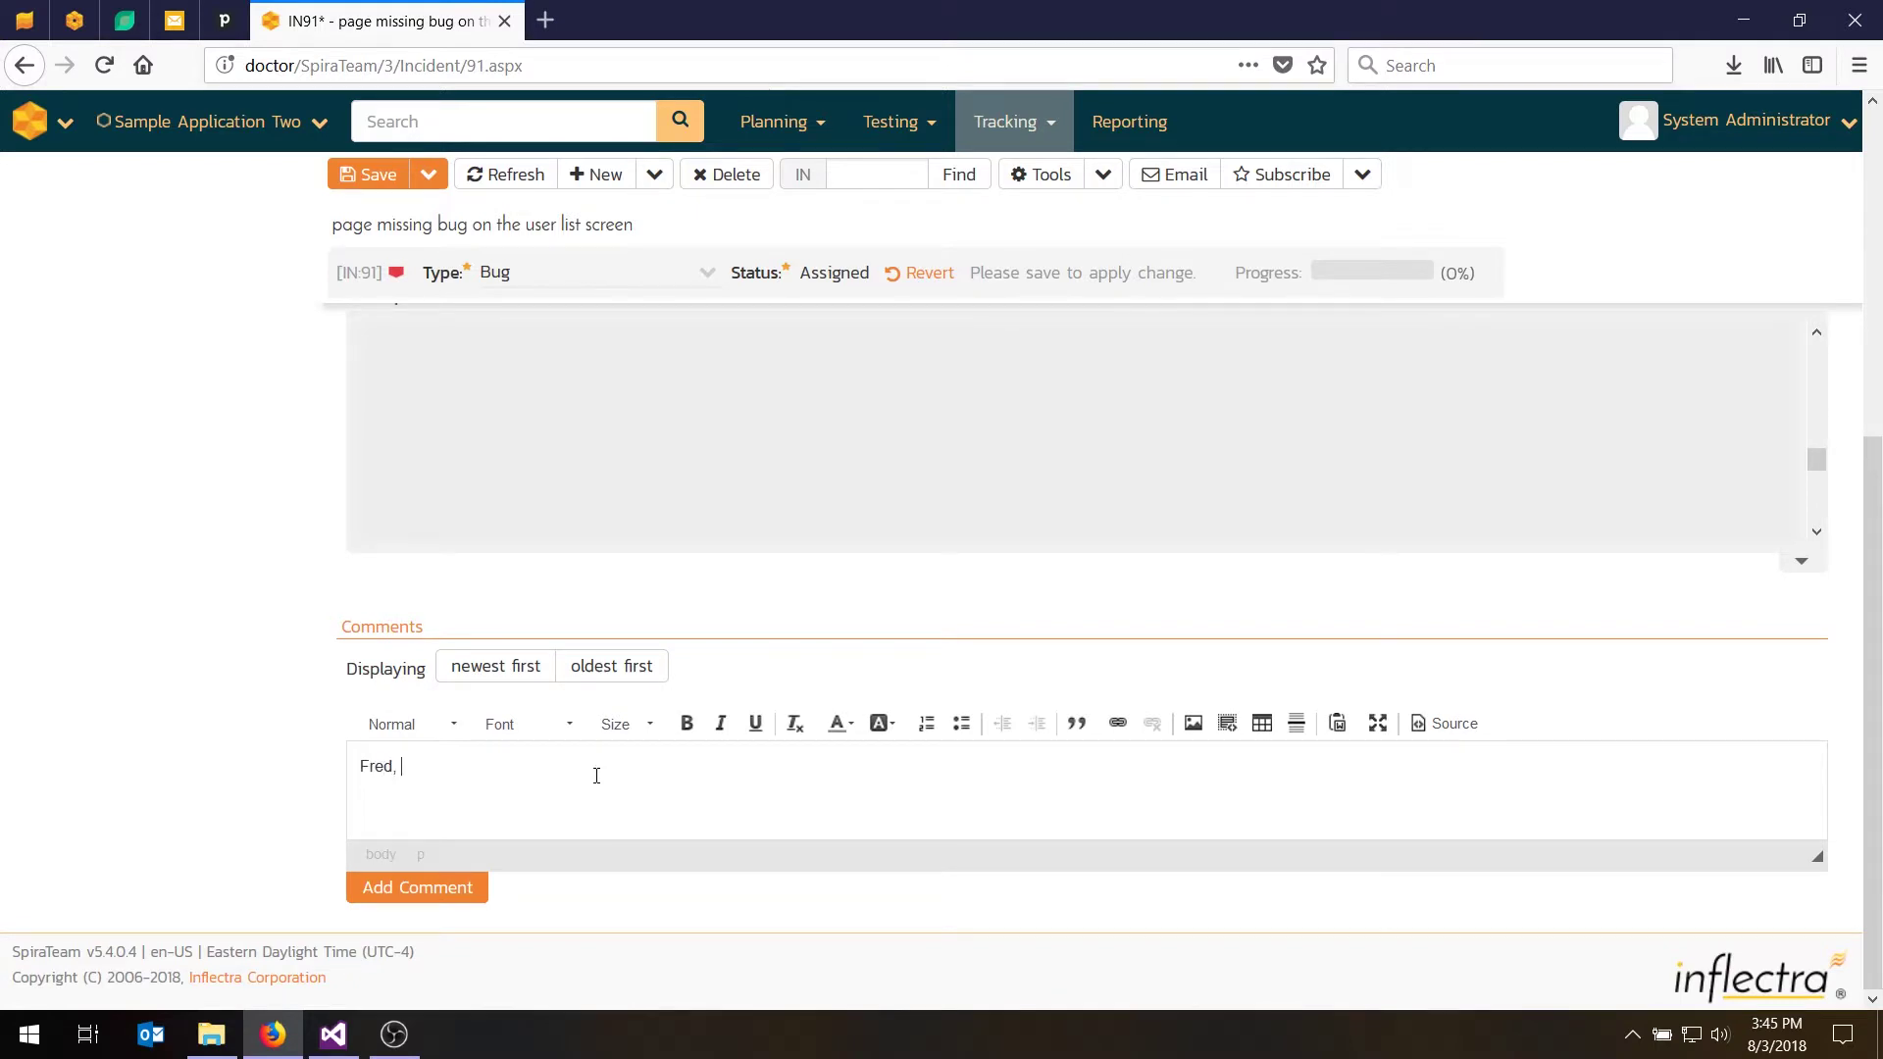
pyautogui.write('please fix this bug.')
pyautogui.scroll(5, 1195, 497)
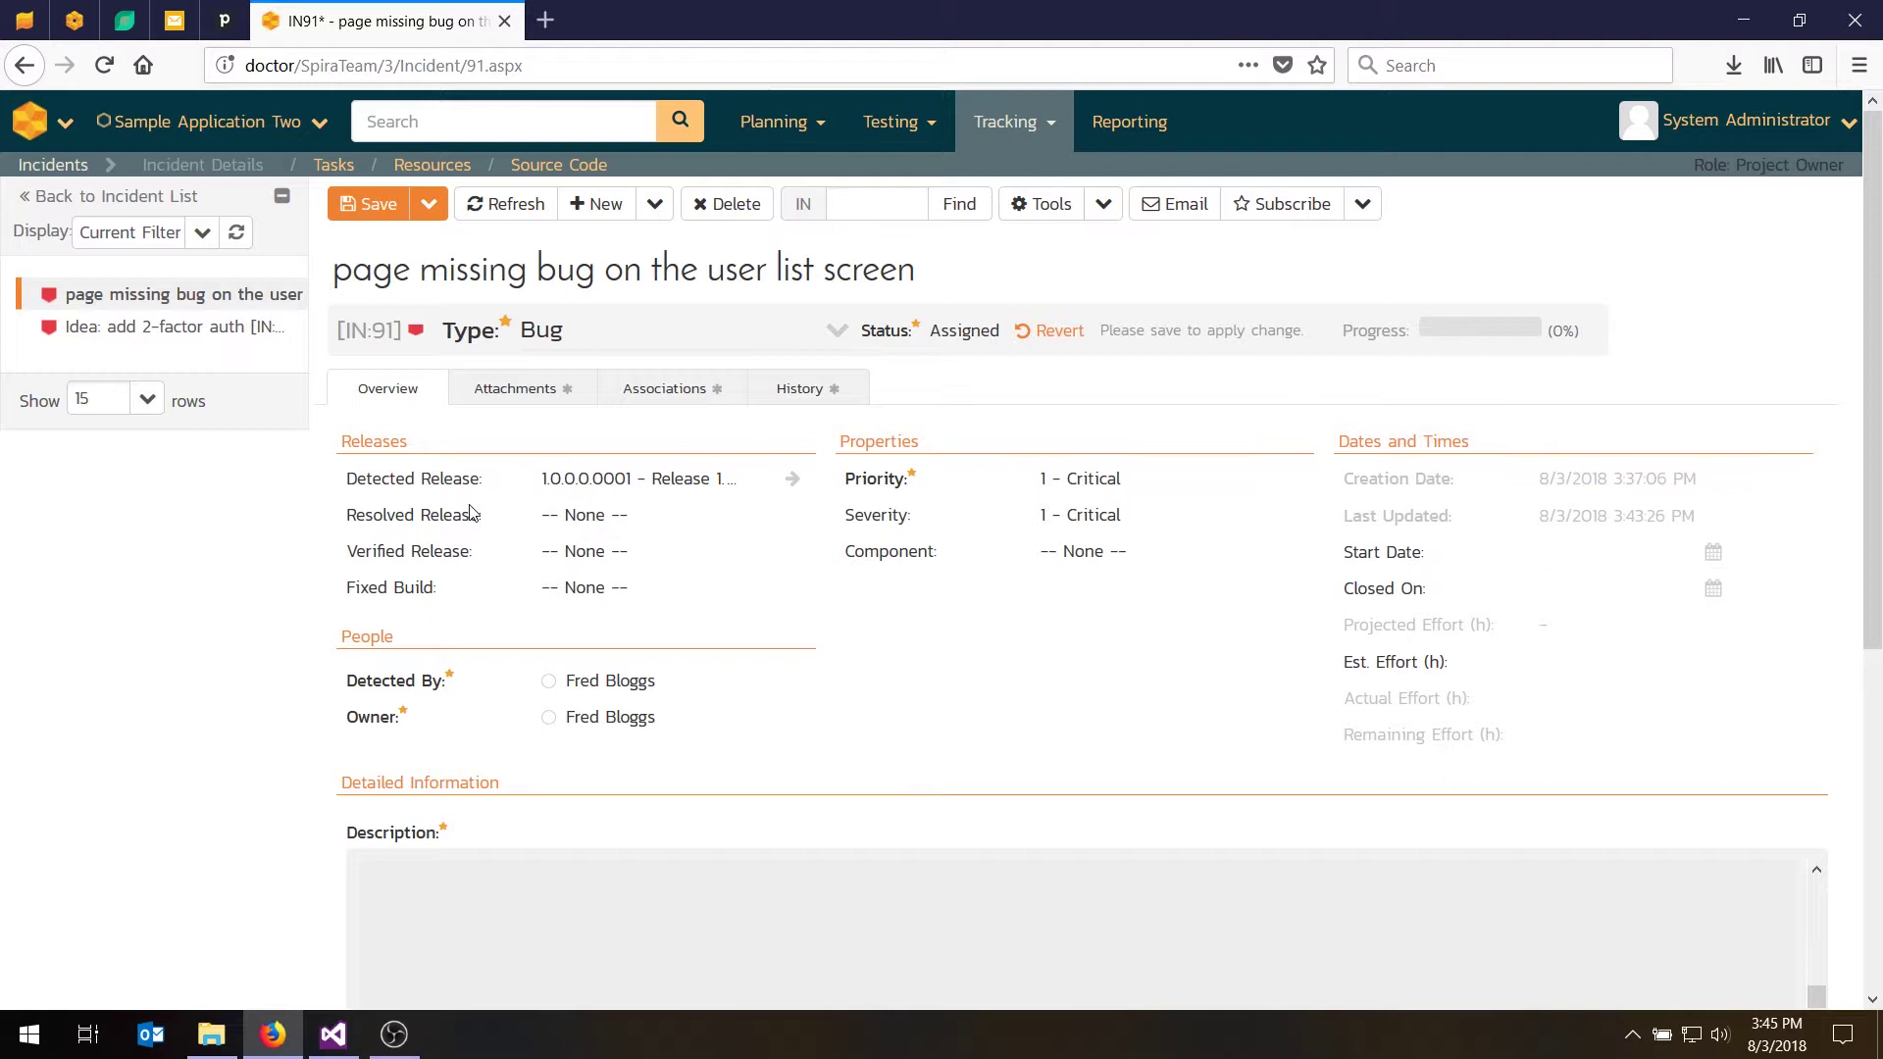
pyautogui.click(372, 214)
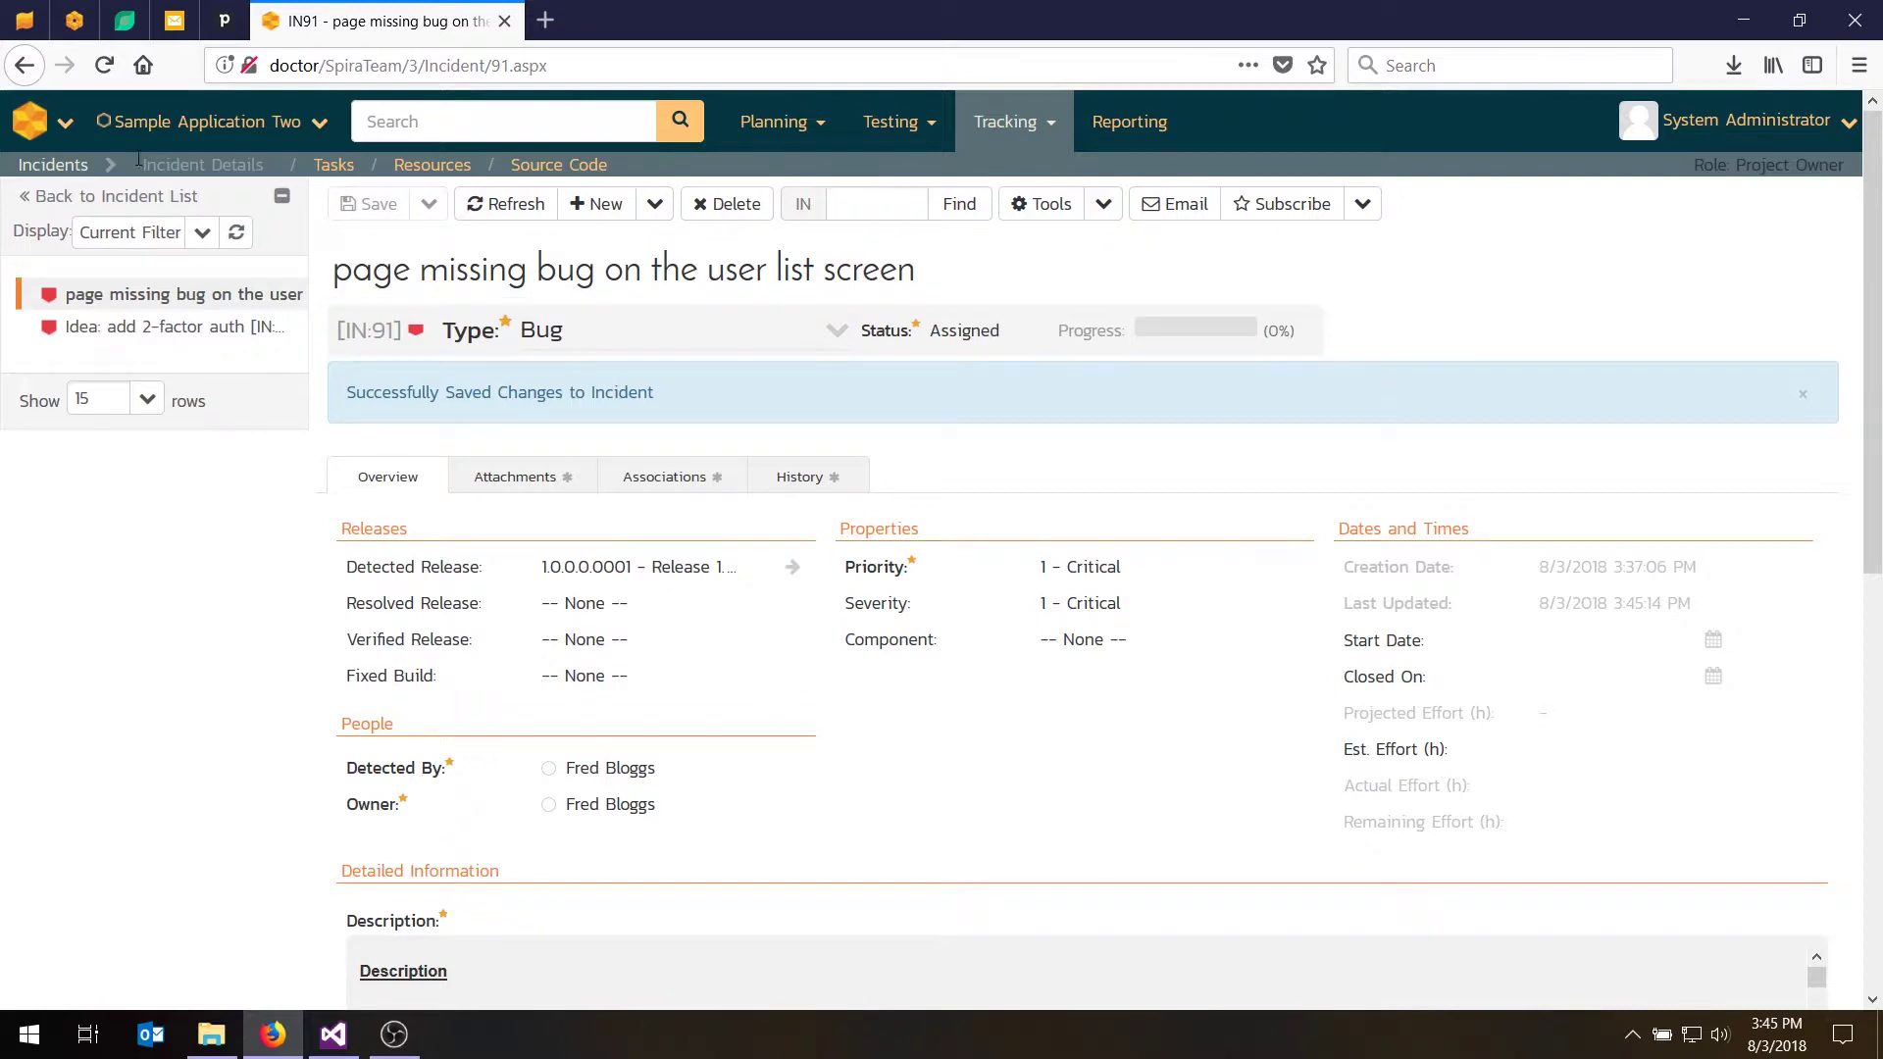
# Return to the incident board and open the administrator's account menu
pyautogui.click(54, 167)
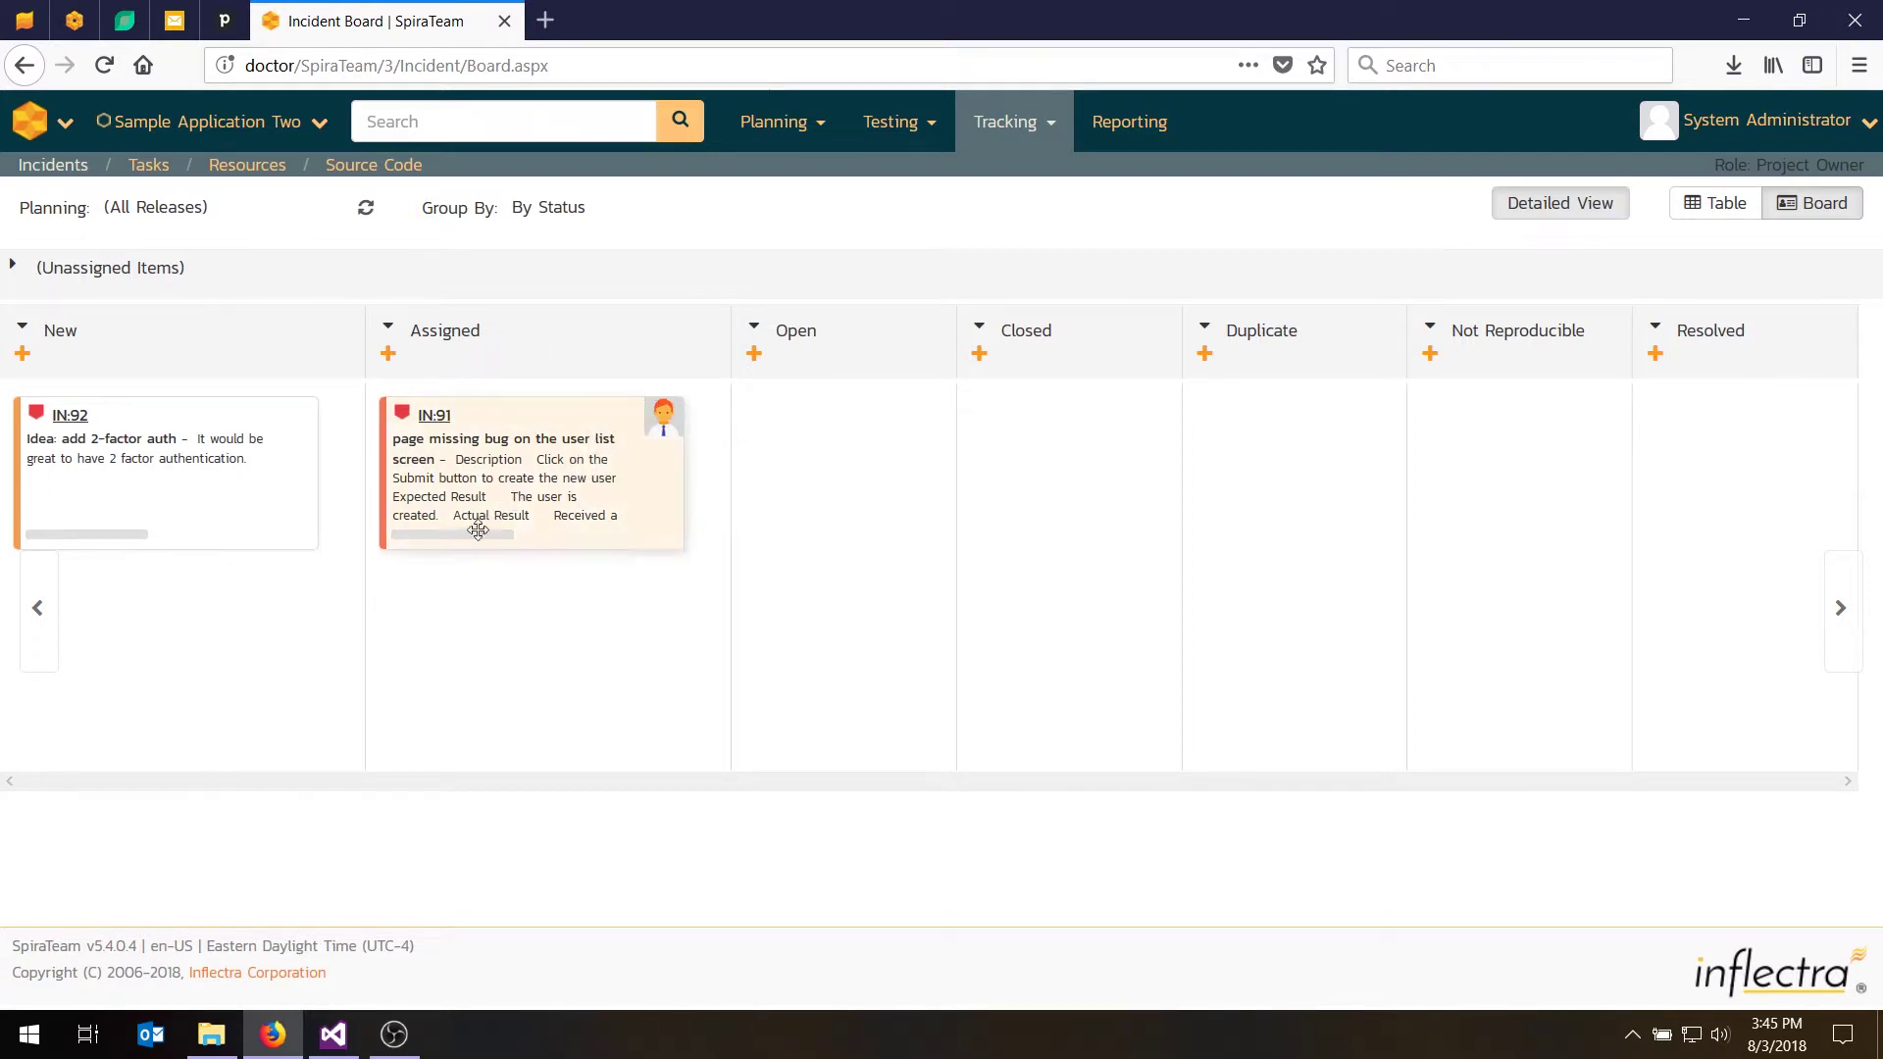
pyautogui.moveTo(471, 536)
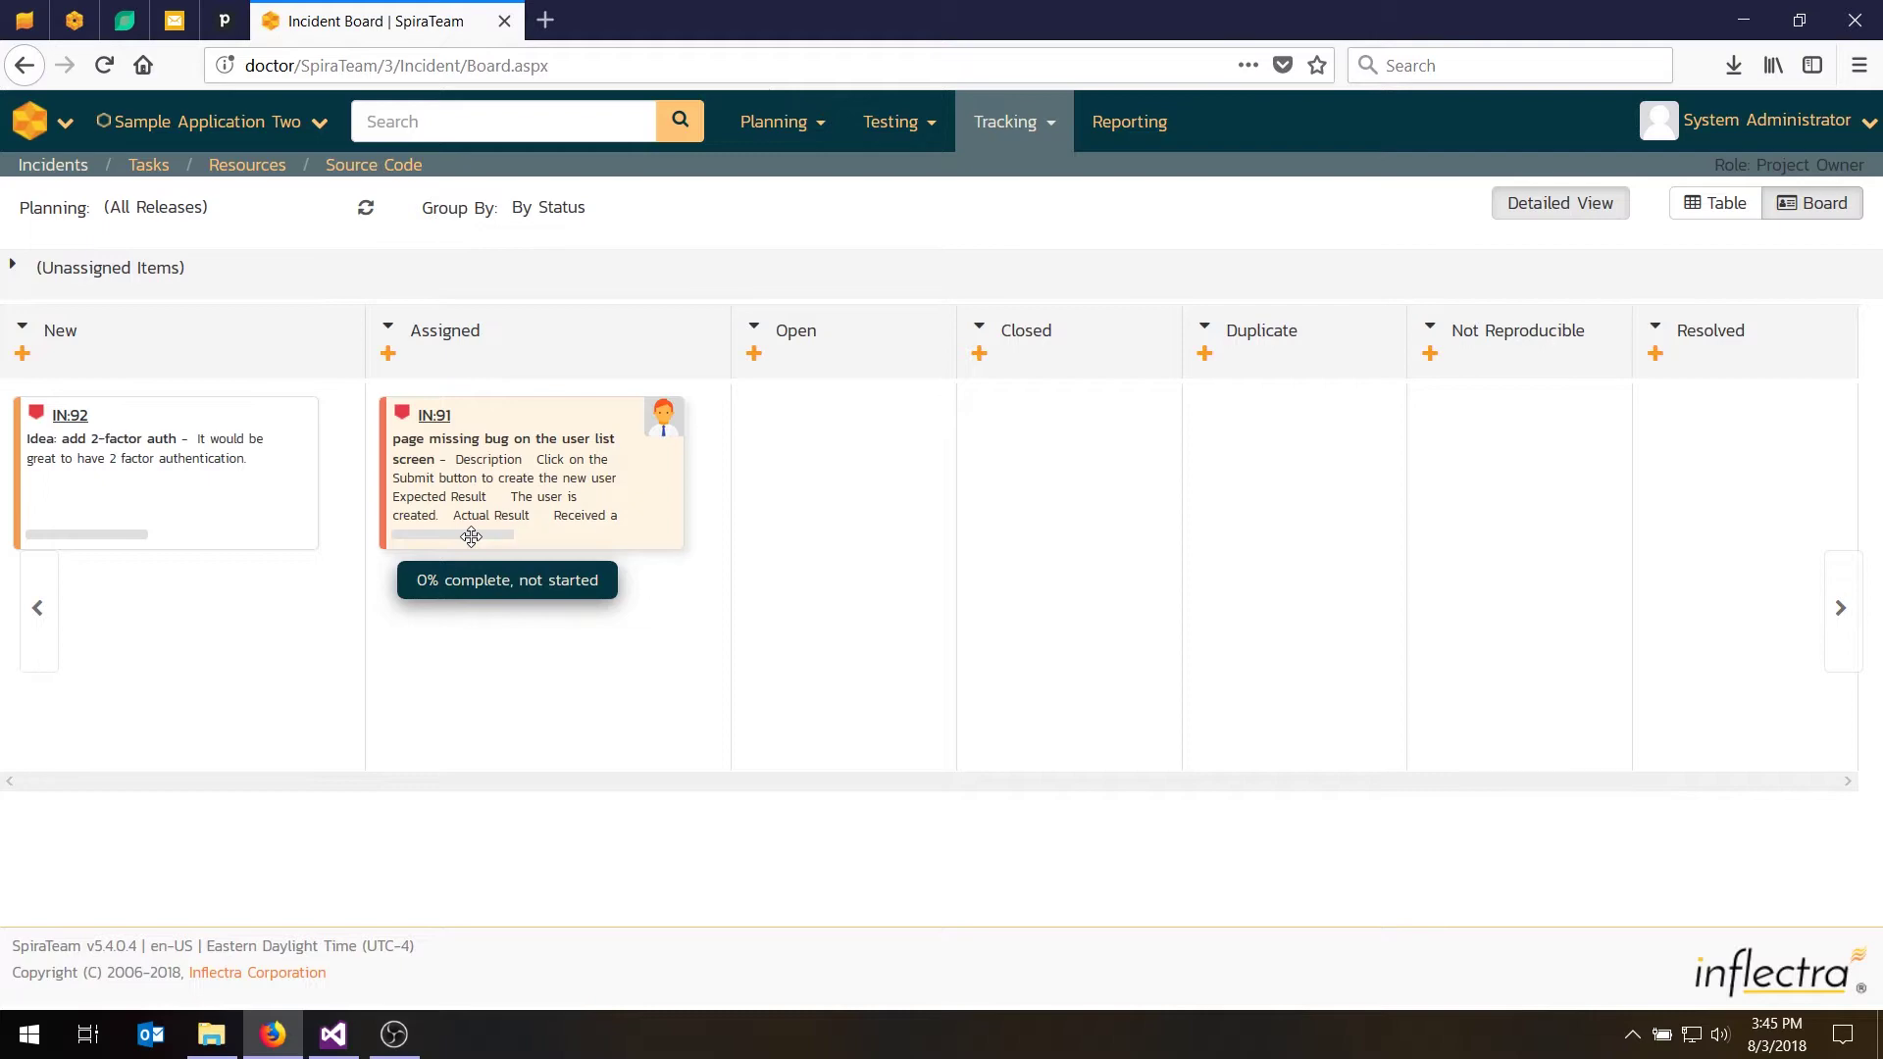
pyautogui.click(1868, 121)
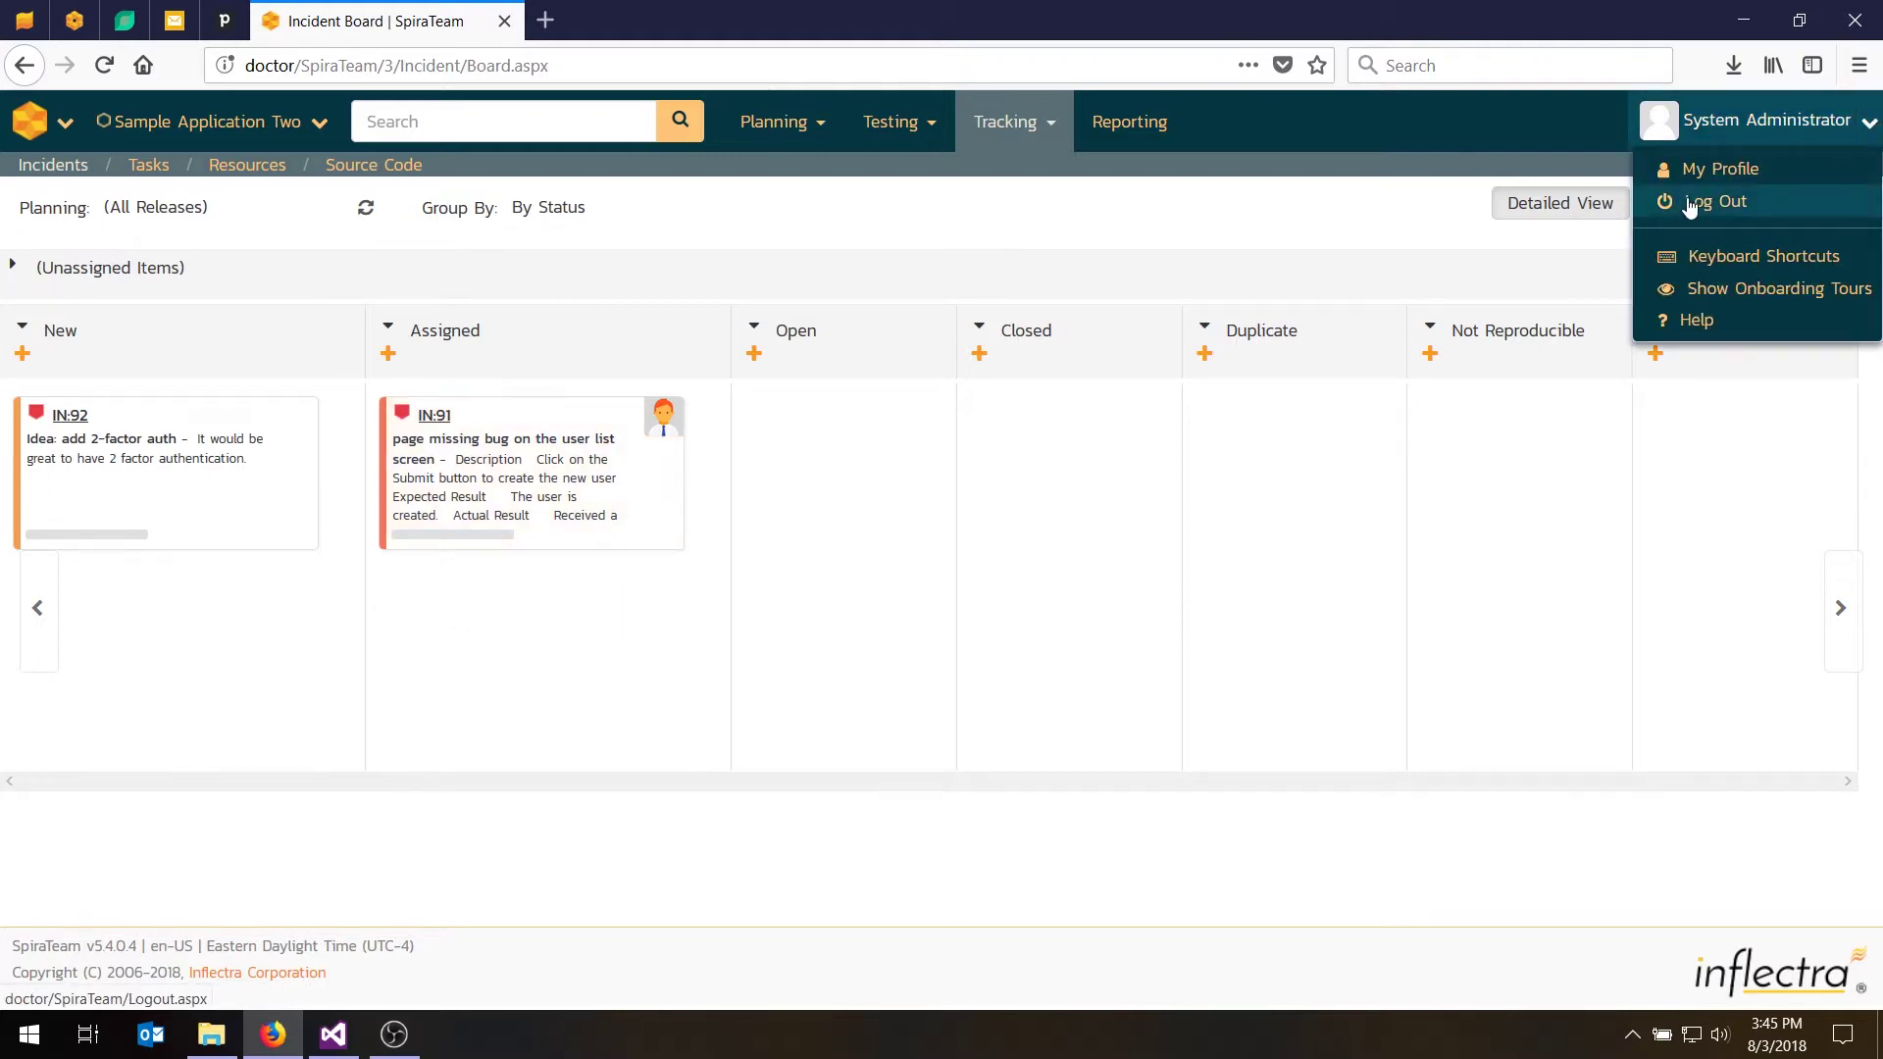
# Log out, sign in as the assigned tester, and open IN:91 from My Page
pyautogui.click(1688, 203)
pyautogui.write('fredbloggs')
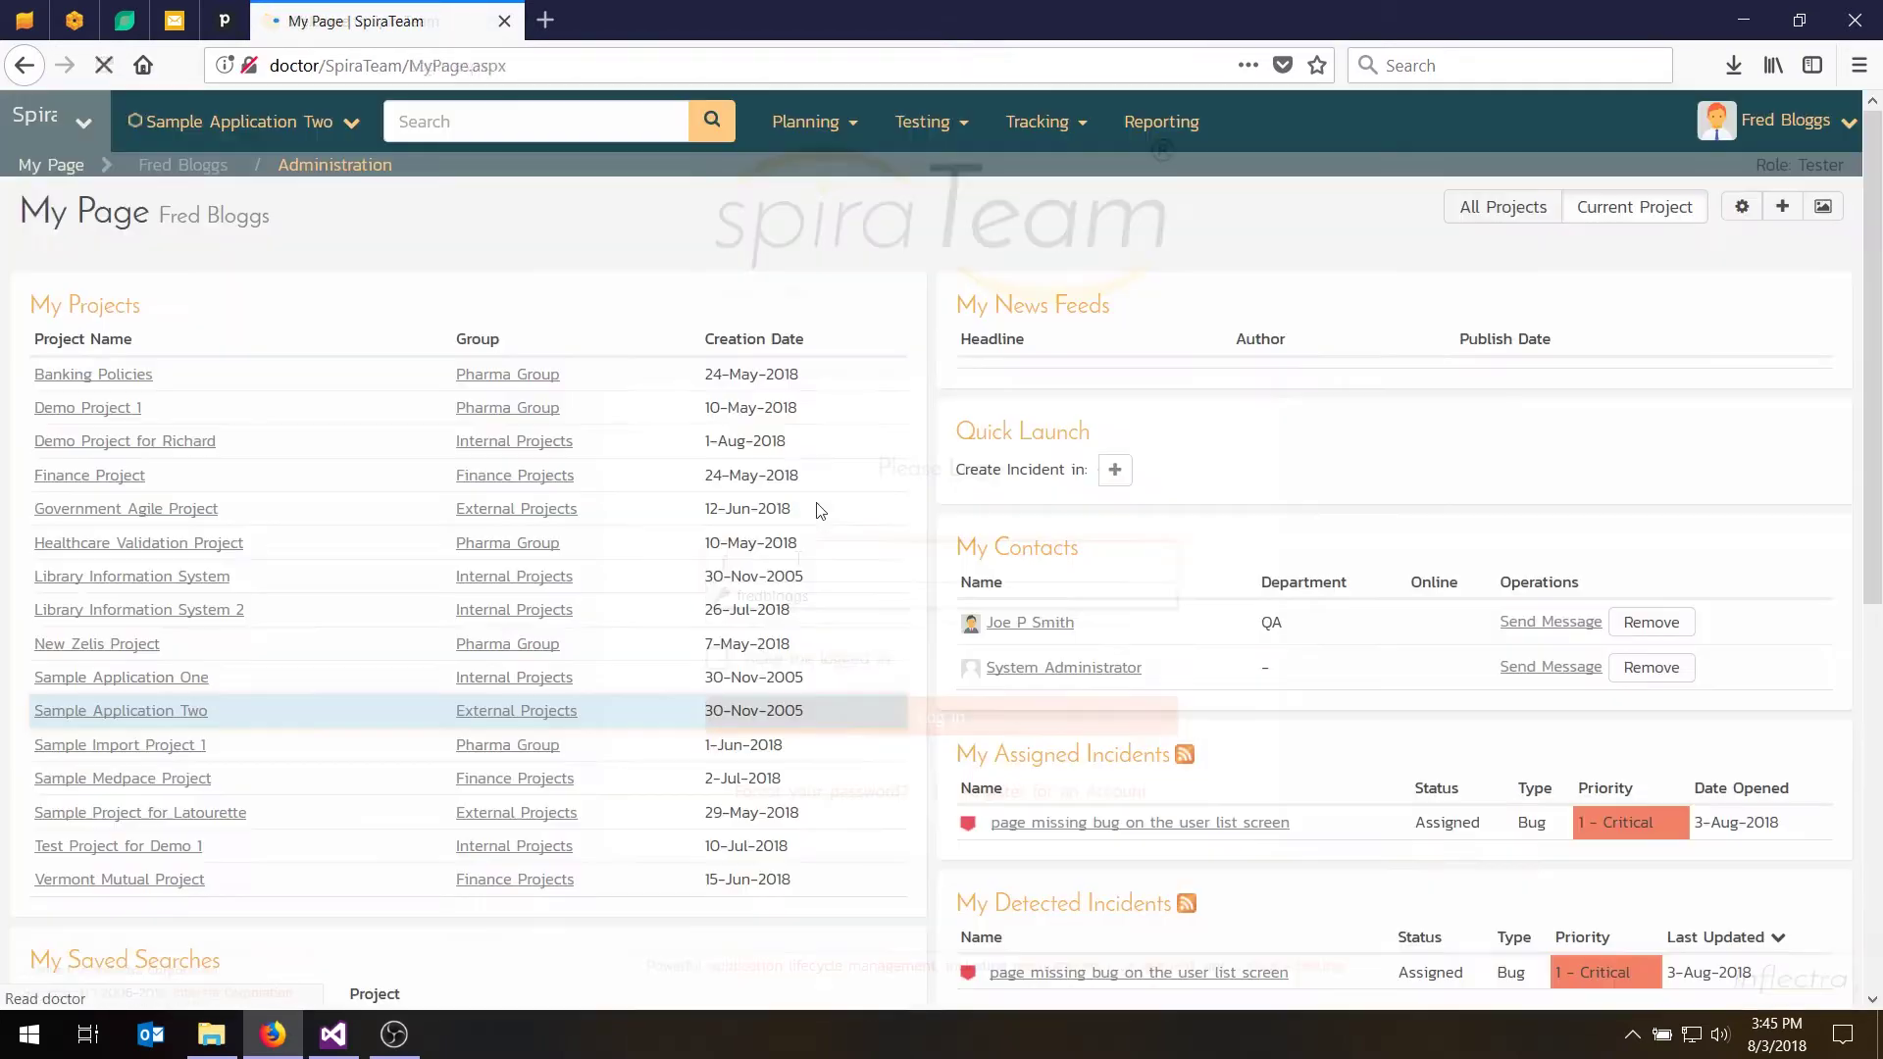
pyautogui.scroll(-4, 980, 638)
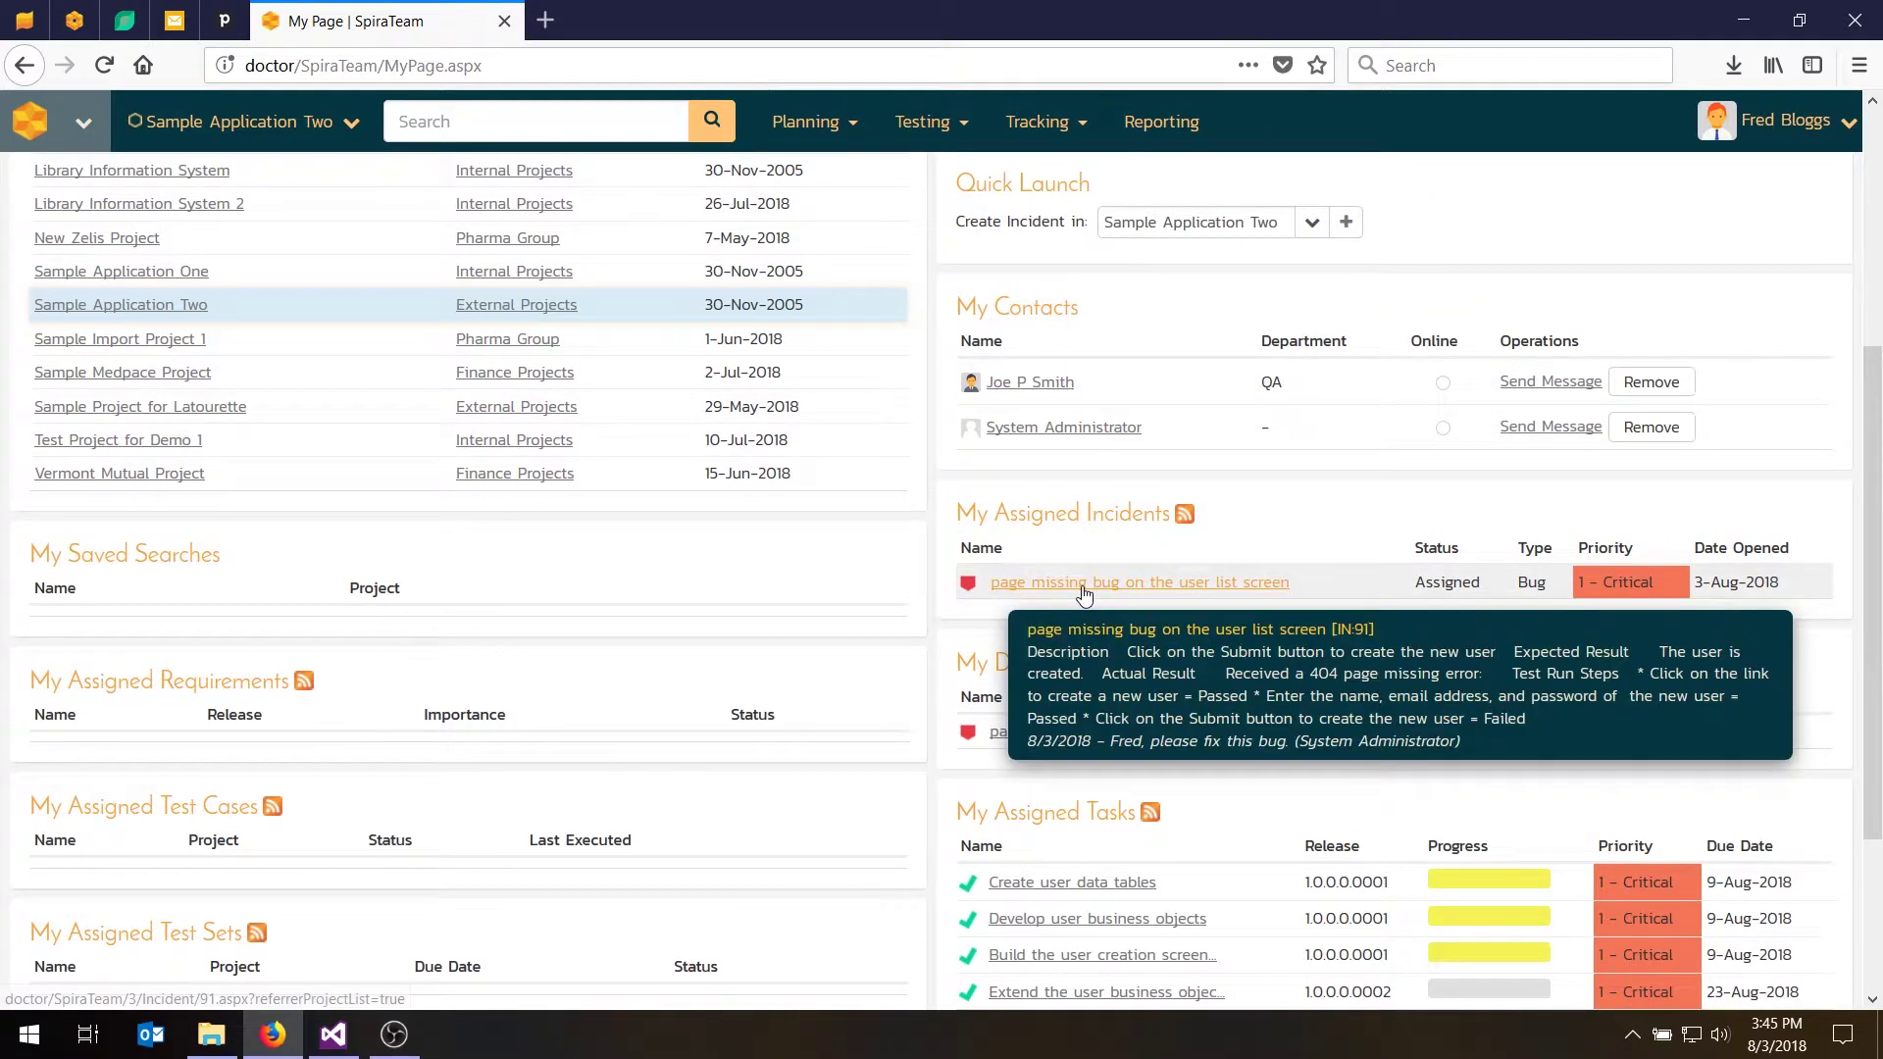
pyautogui.click(1084, 588)
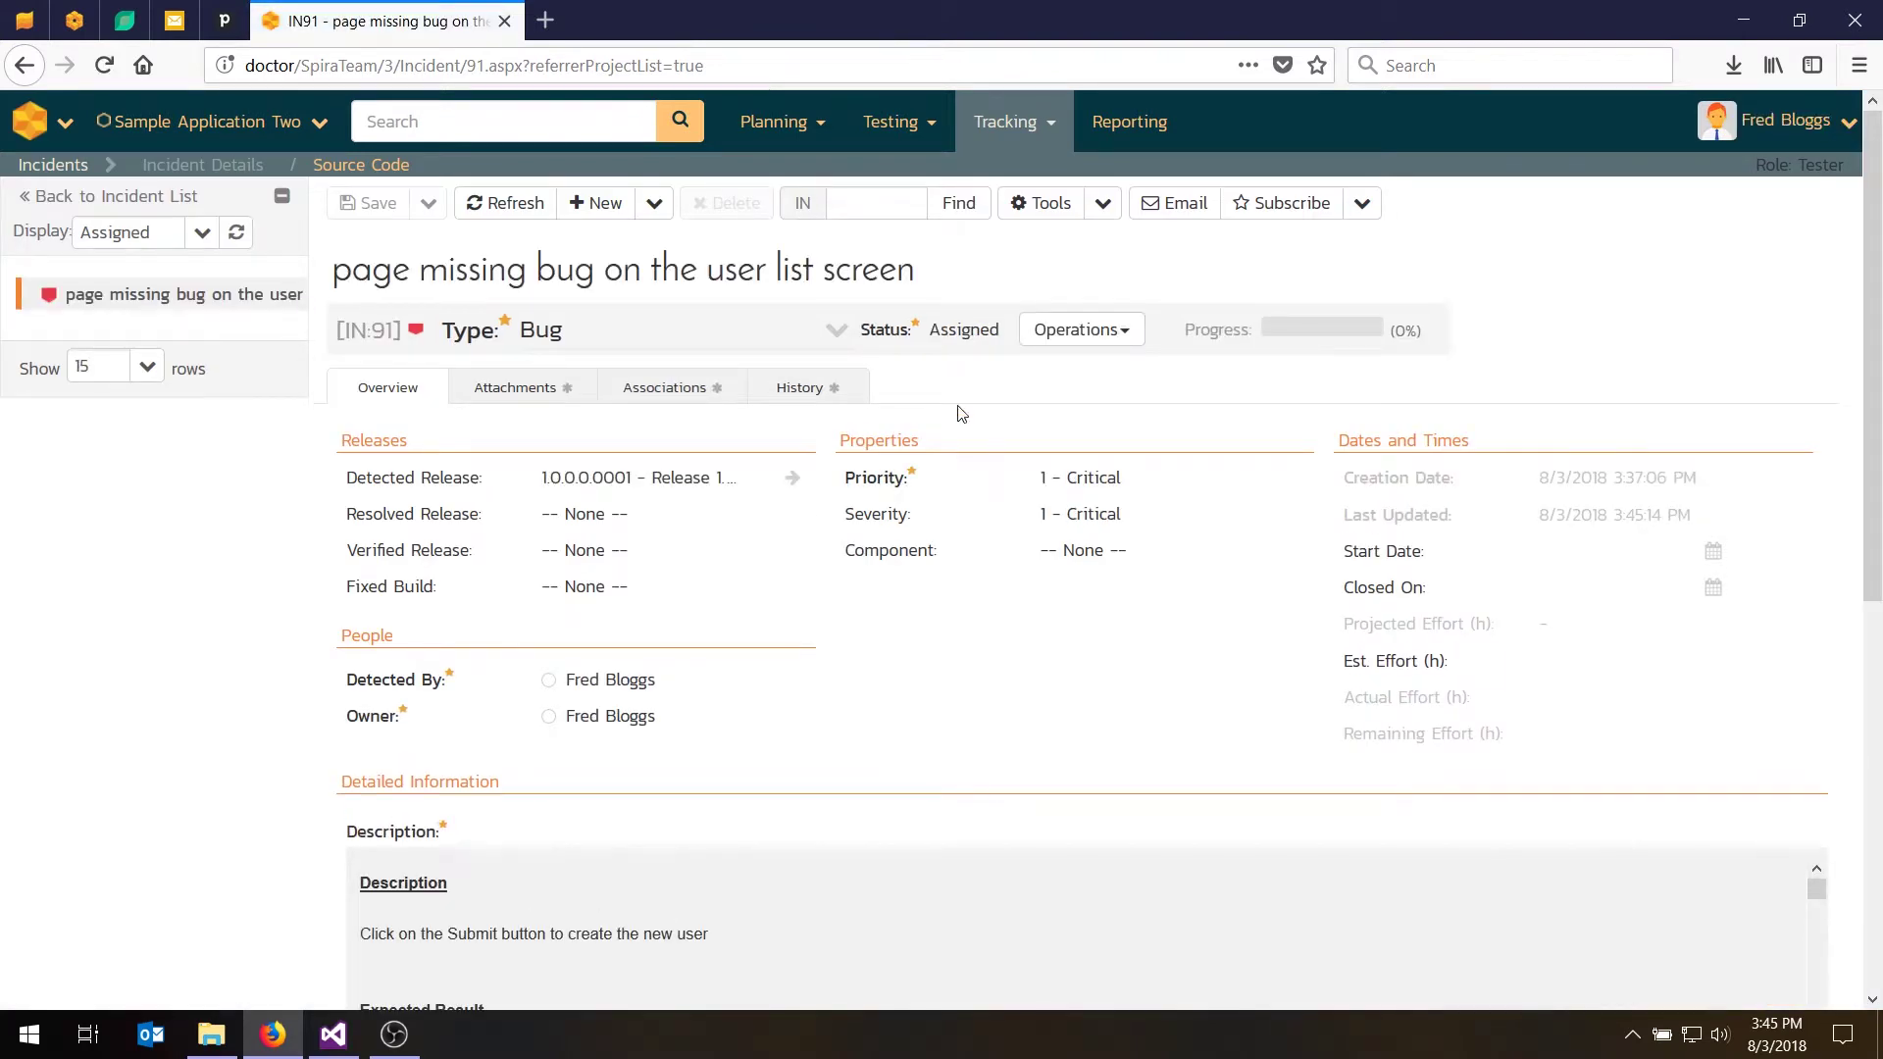
# Set IN:91 to Resolved with comment 'I fixed it using by adding the missing page. It was not in the Source Control repo.'
pyautogui.click(1119, 327)
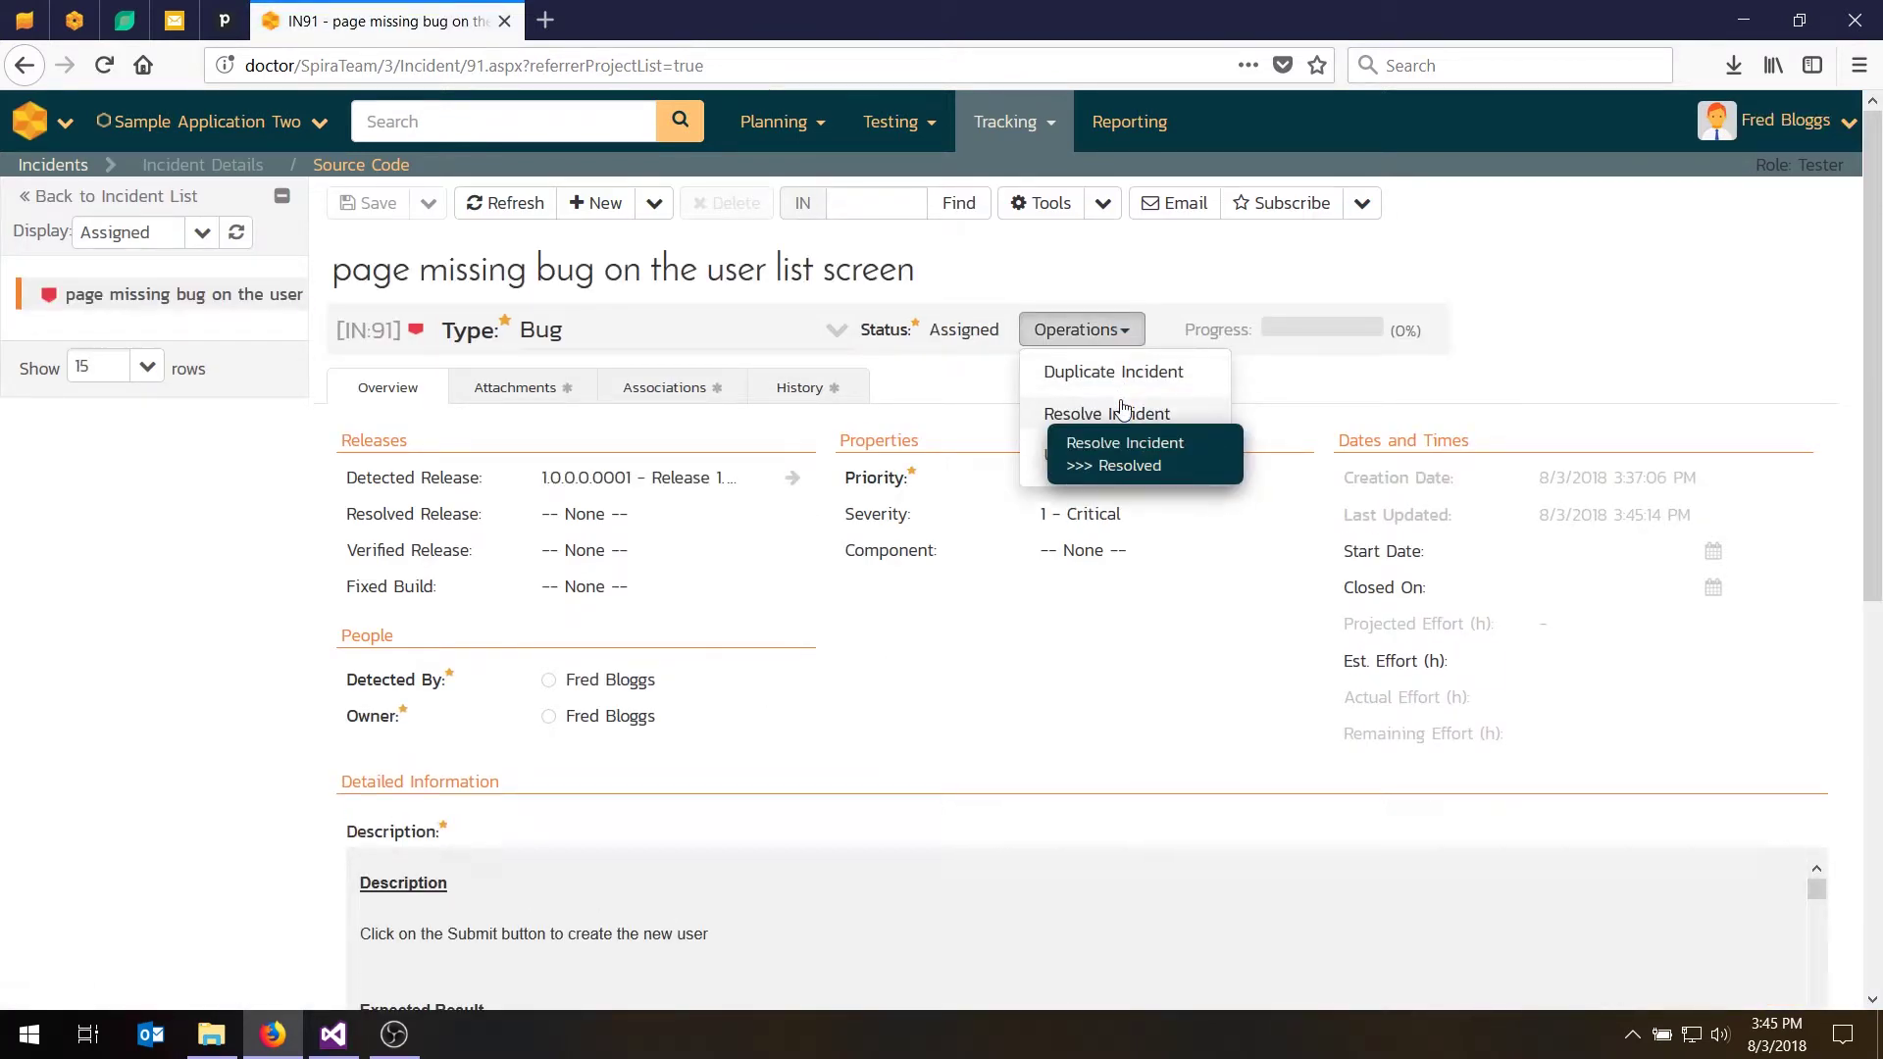
pyautogui.click(1069, 412)
pyautogui.scroll(-7, 902, 533)
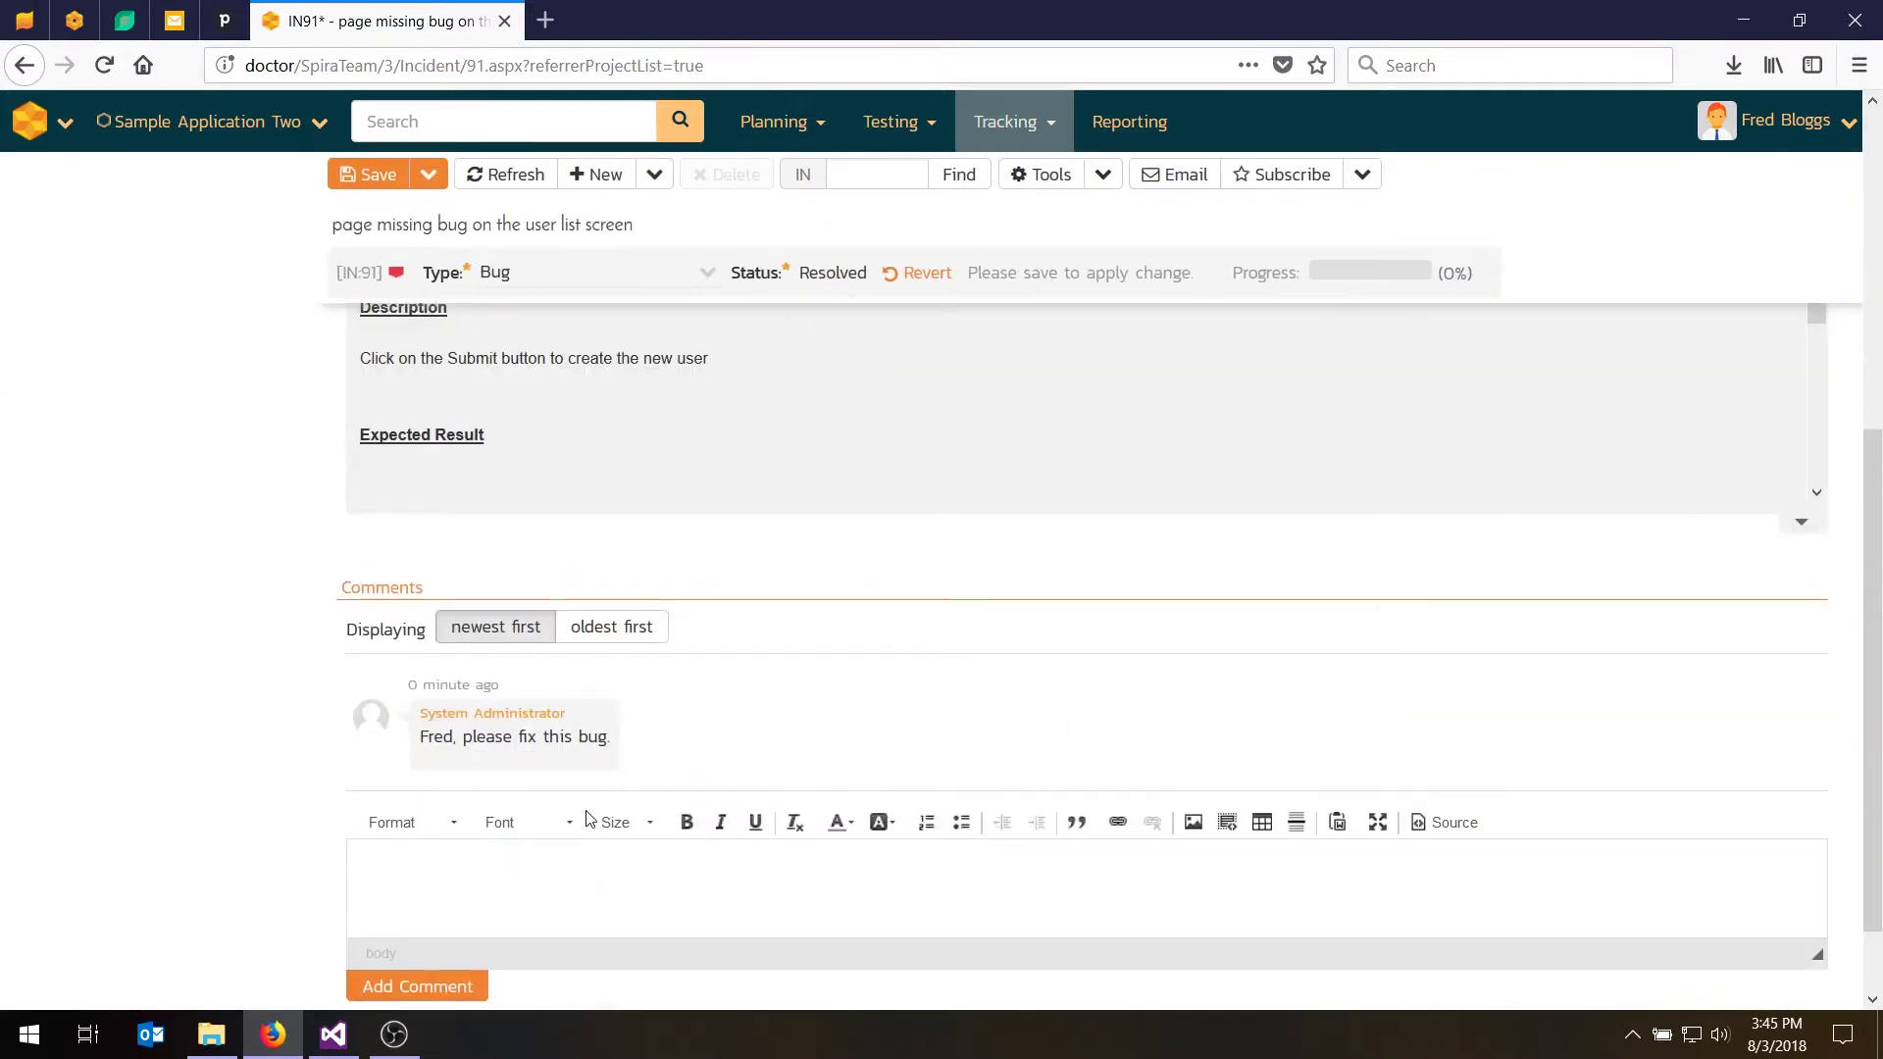
pyautogui.click(545, 804)
pyautogui.write('I fi')
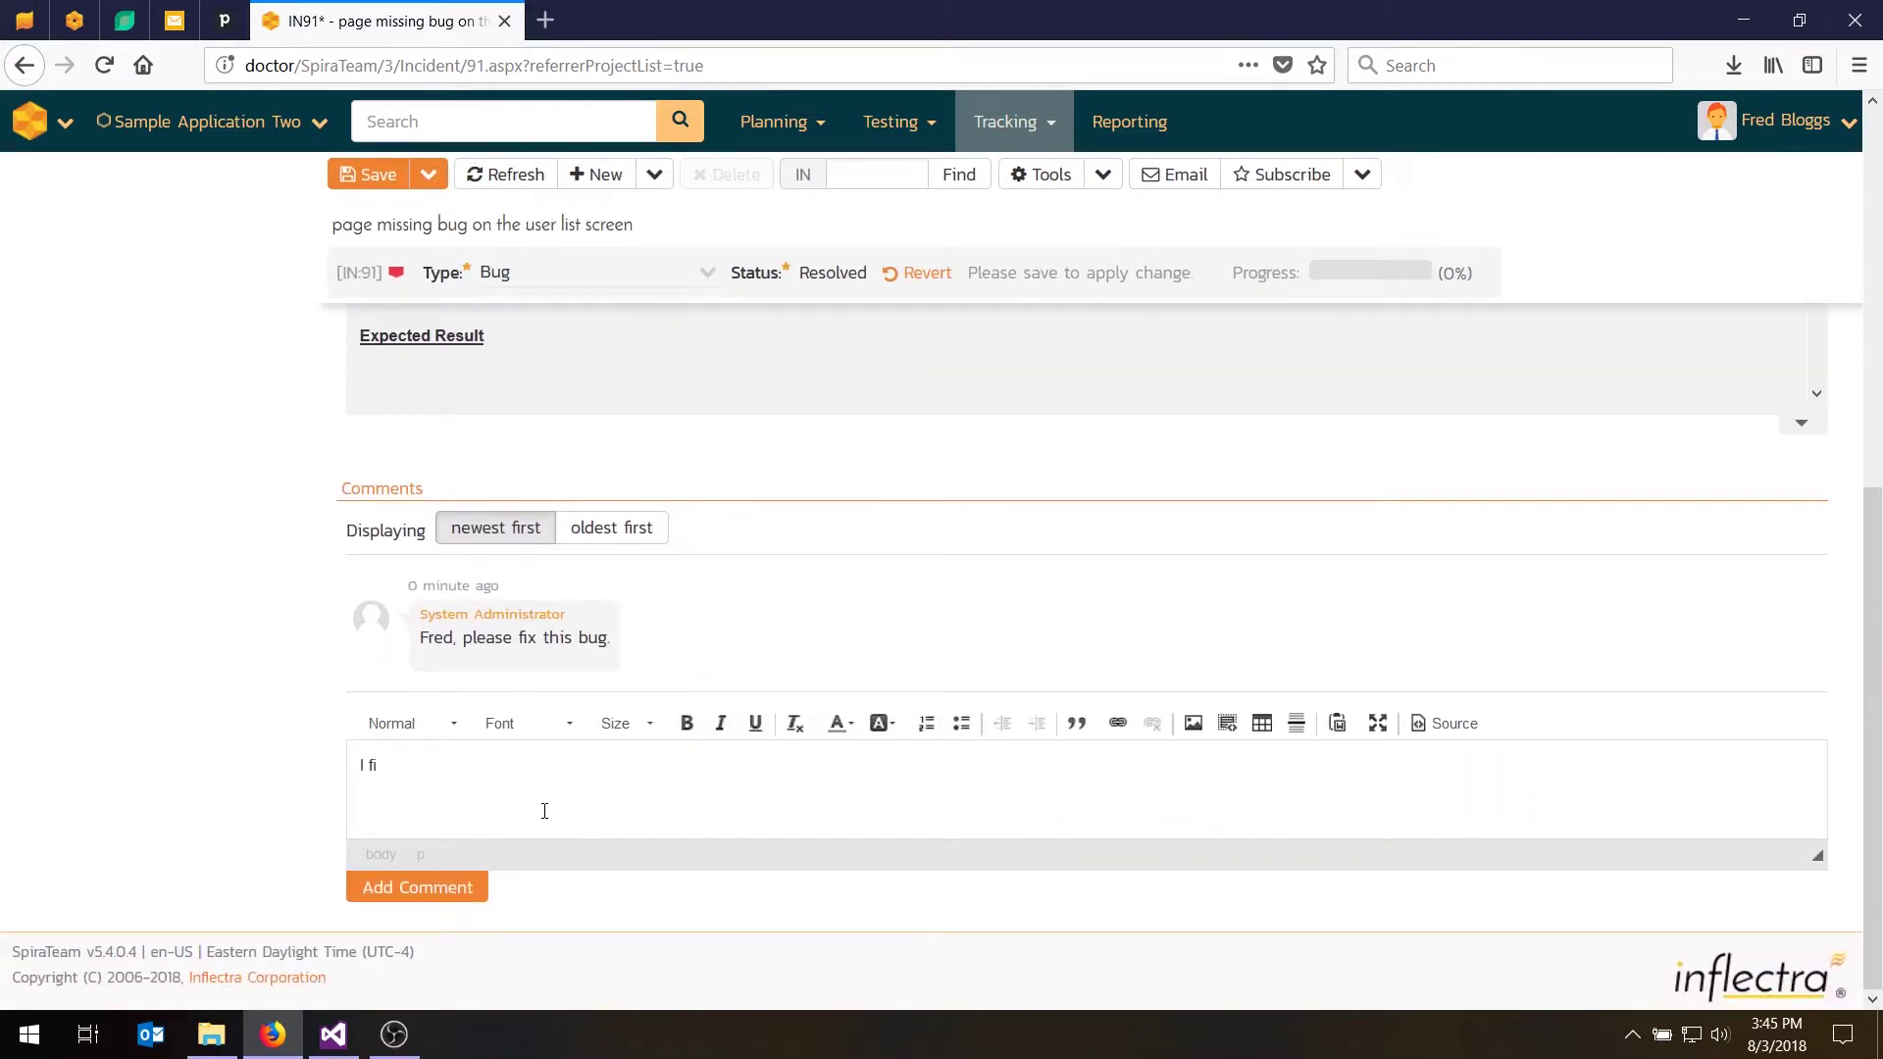
pyautogui.write('xed it using by adding the missing')
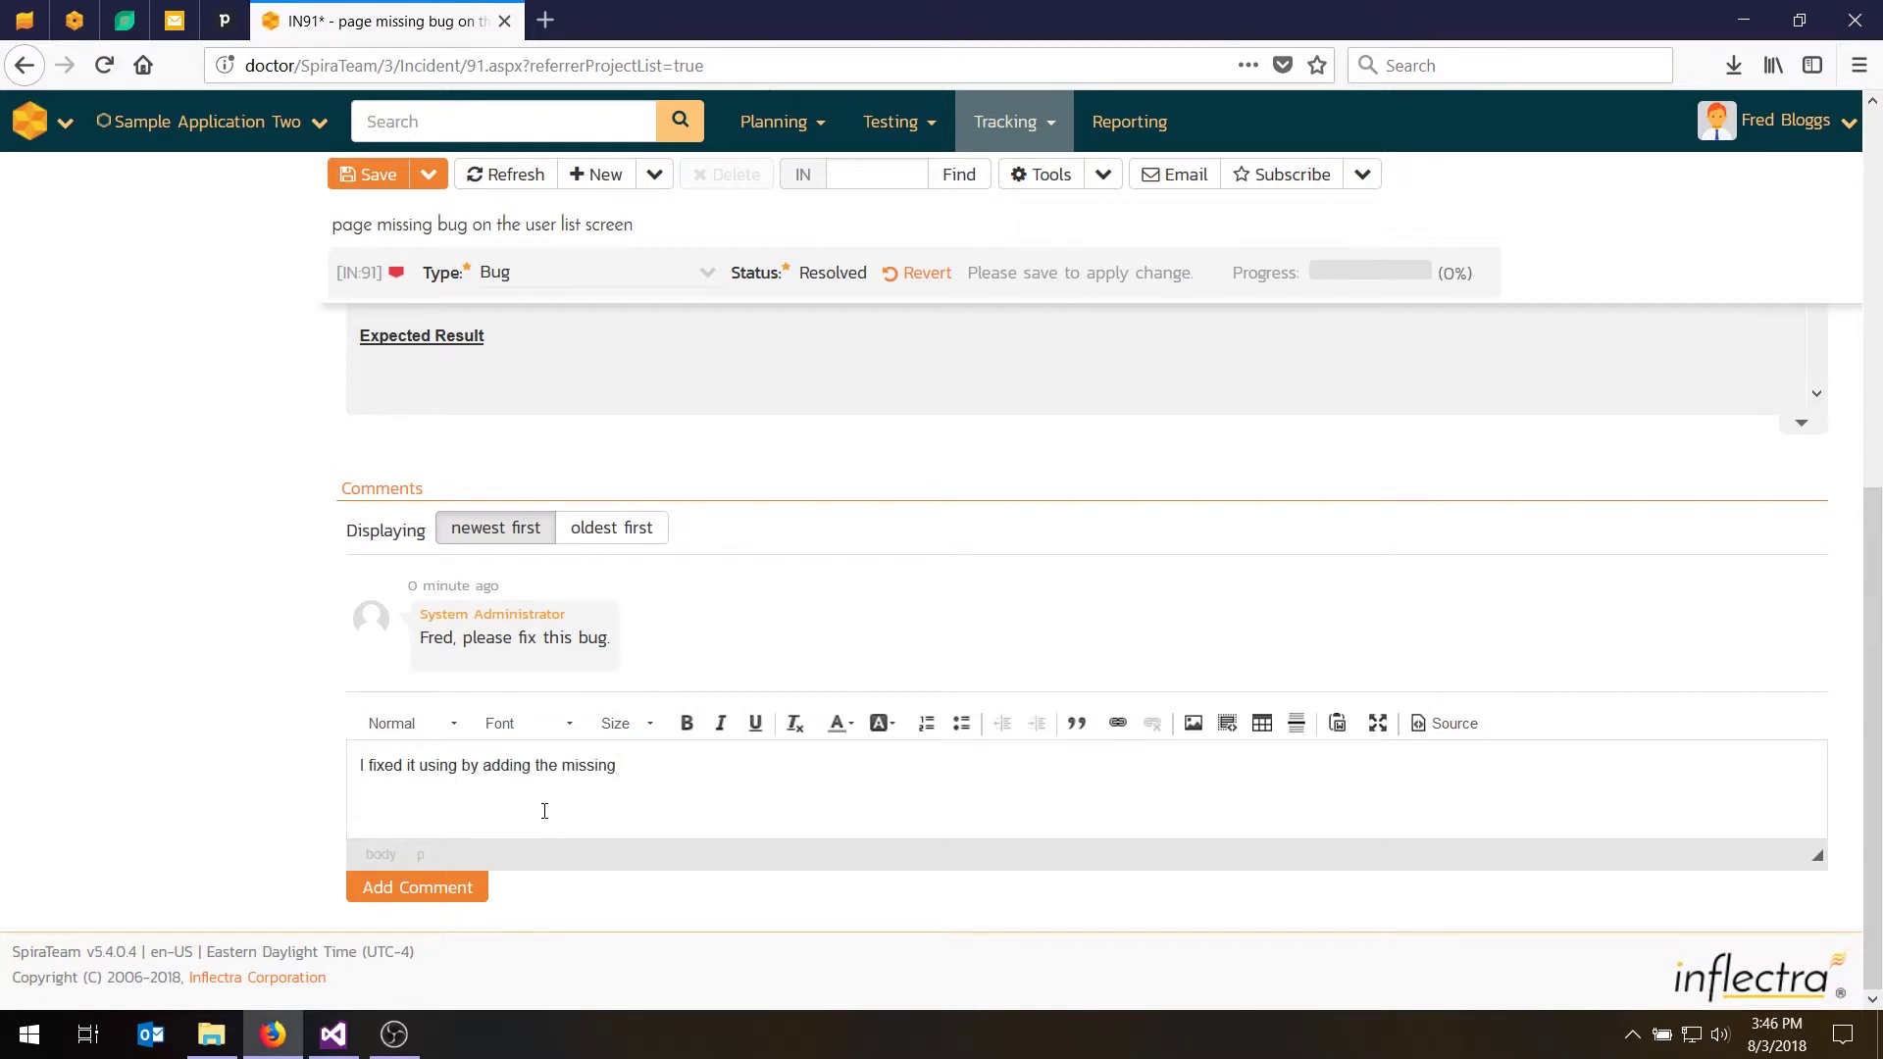
pyautogui.write(' page. It was not in the Source Control repo.')
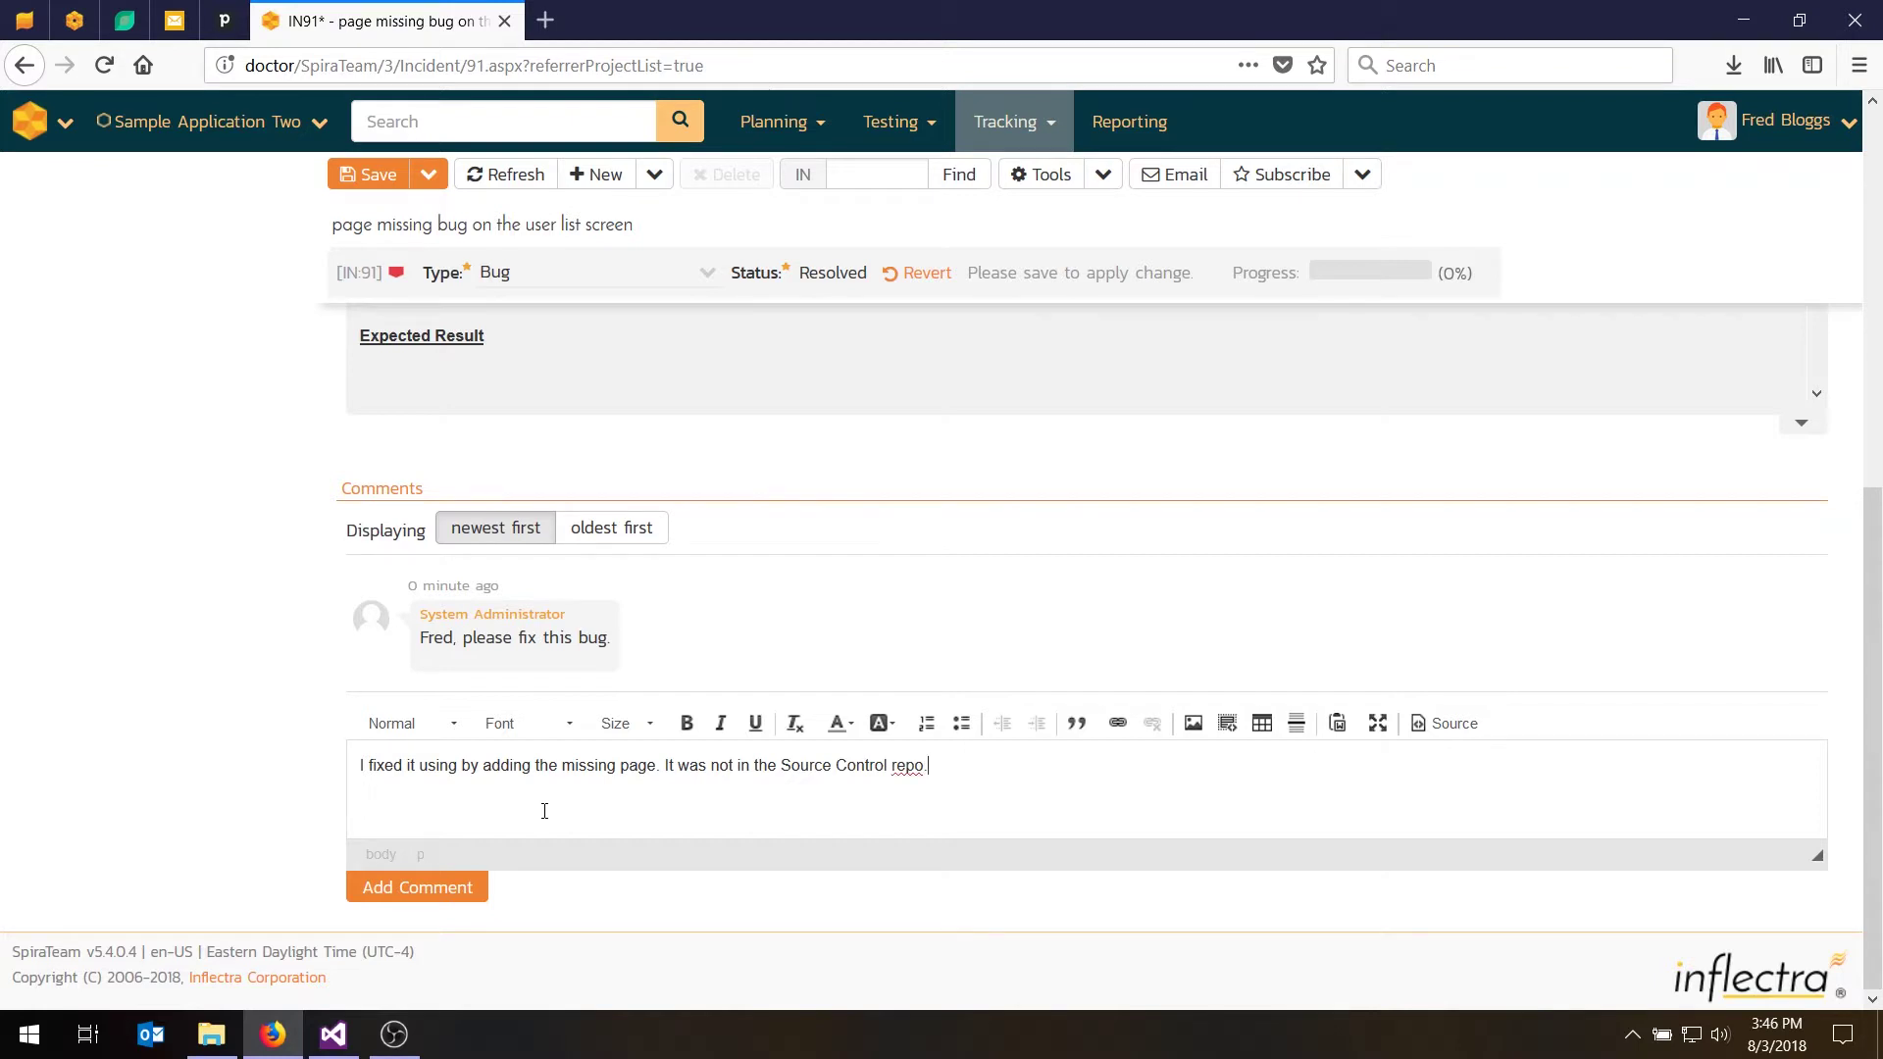
pyautogui.scroll(10, 545, 810)
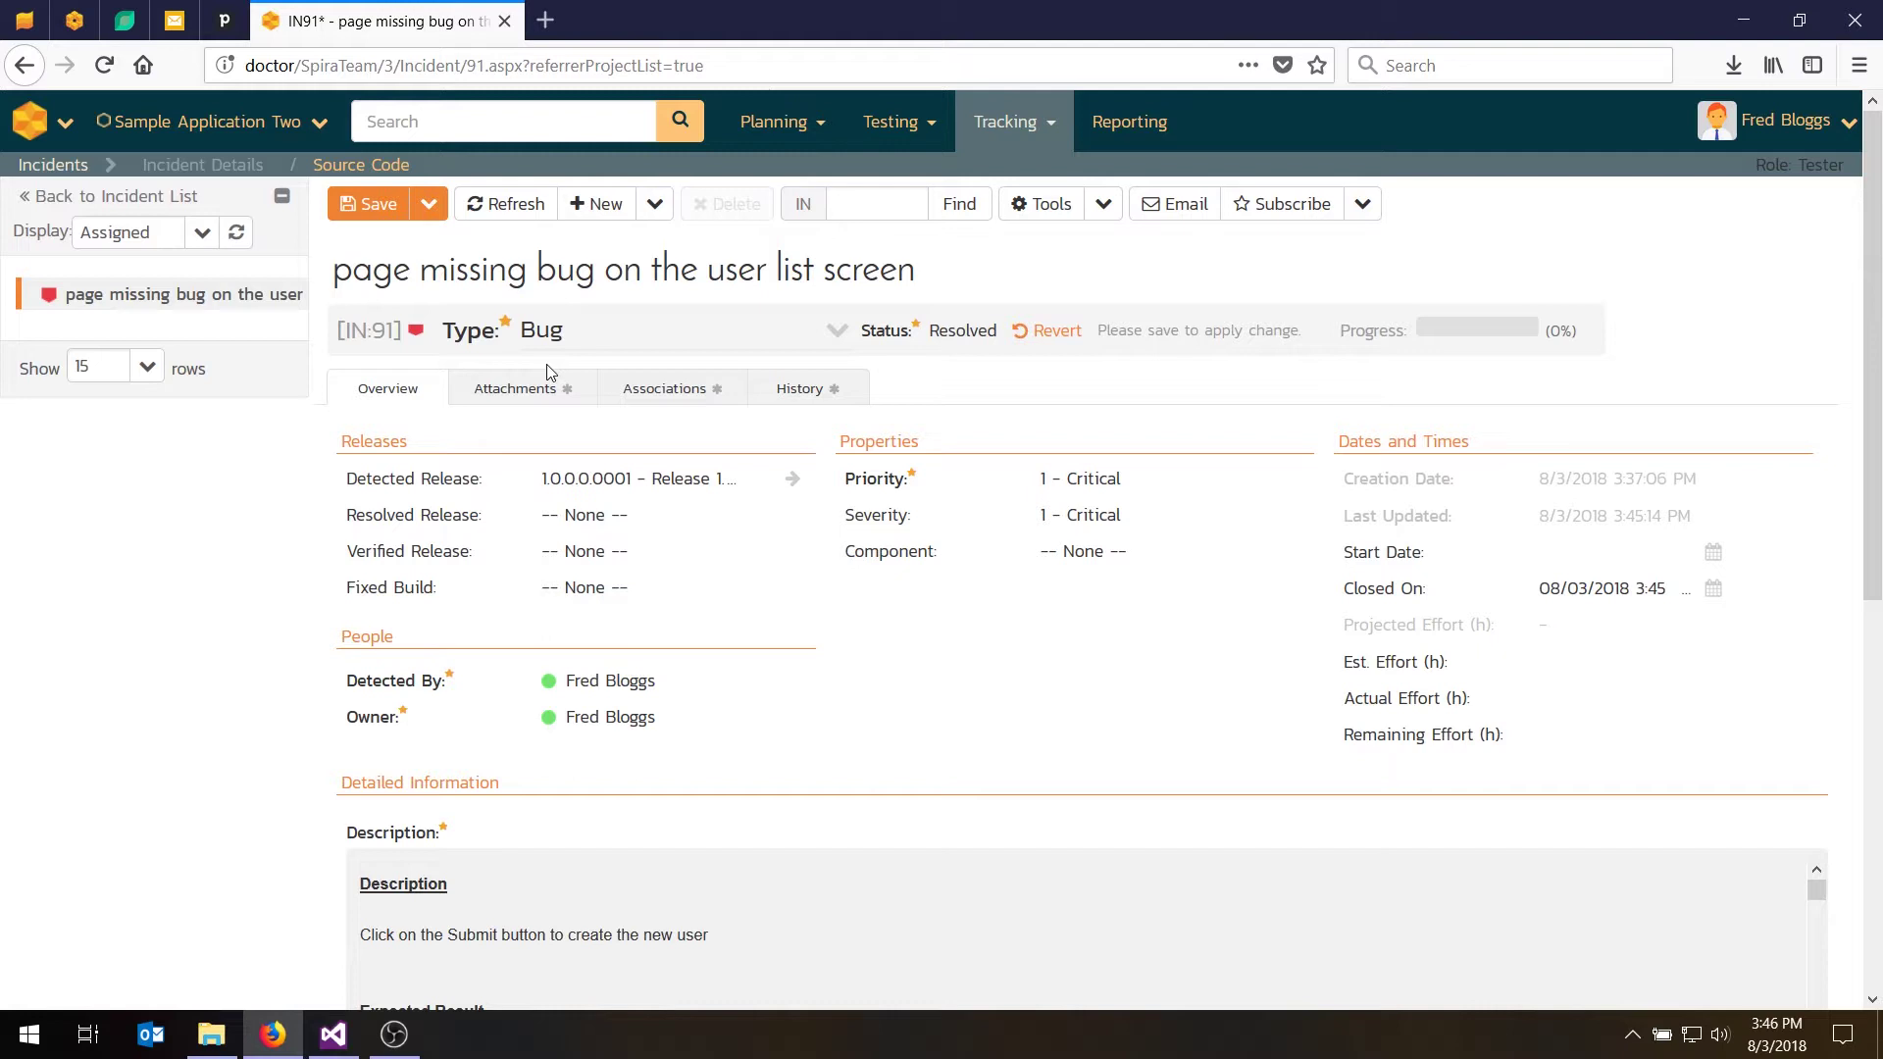
# Save incident IN:91 with its Resolved status
pyautogui.moveTo(414, 337)
pyautogui.mouseDown()
pyautogui.moveTo(352, 334)
pyautogui.moveTo(402, 332)
pyautogui.mouseUp()
pyautogui.doubleClick(376, 334)
pyautogui.click(374, 334)
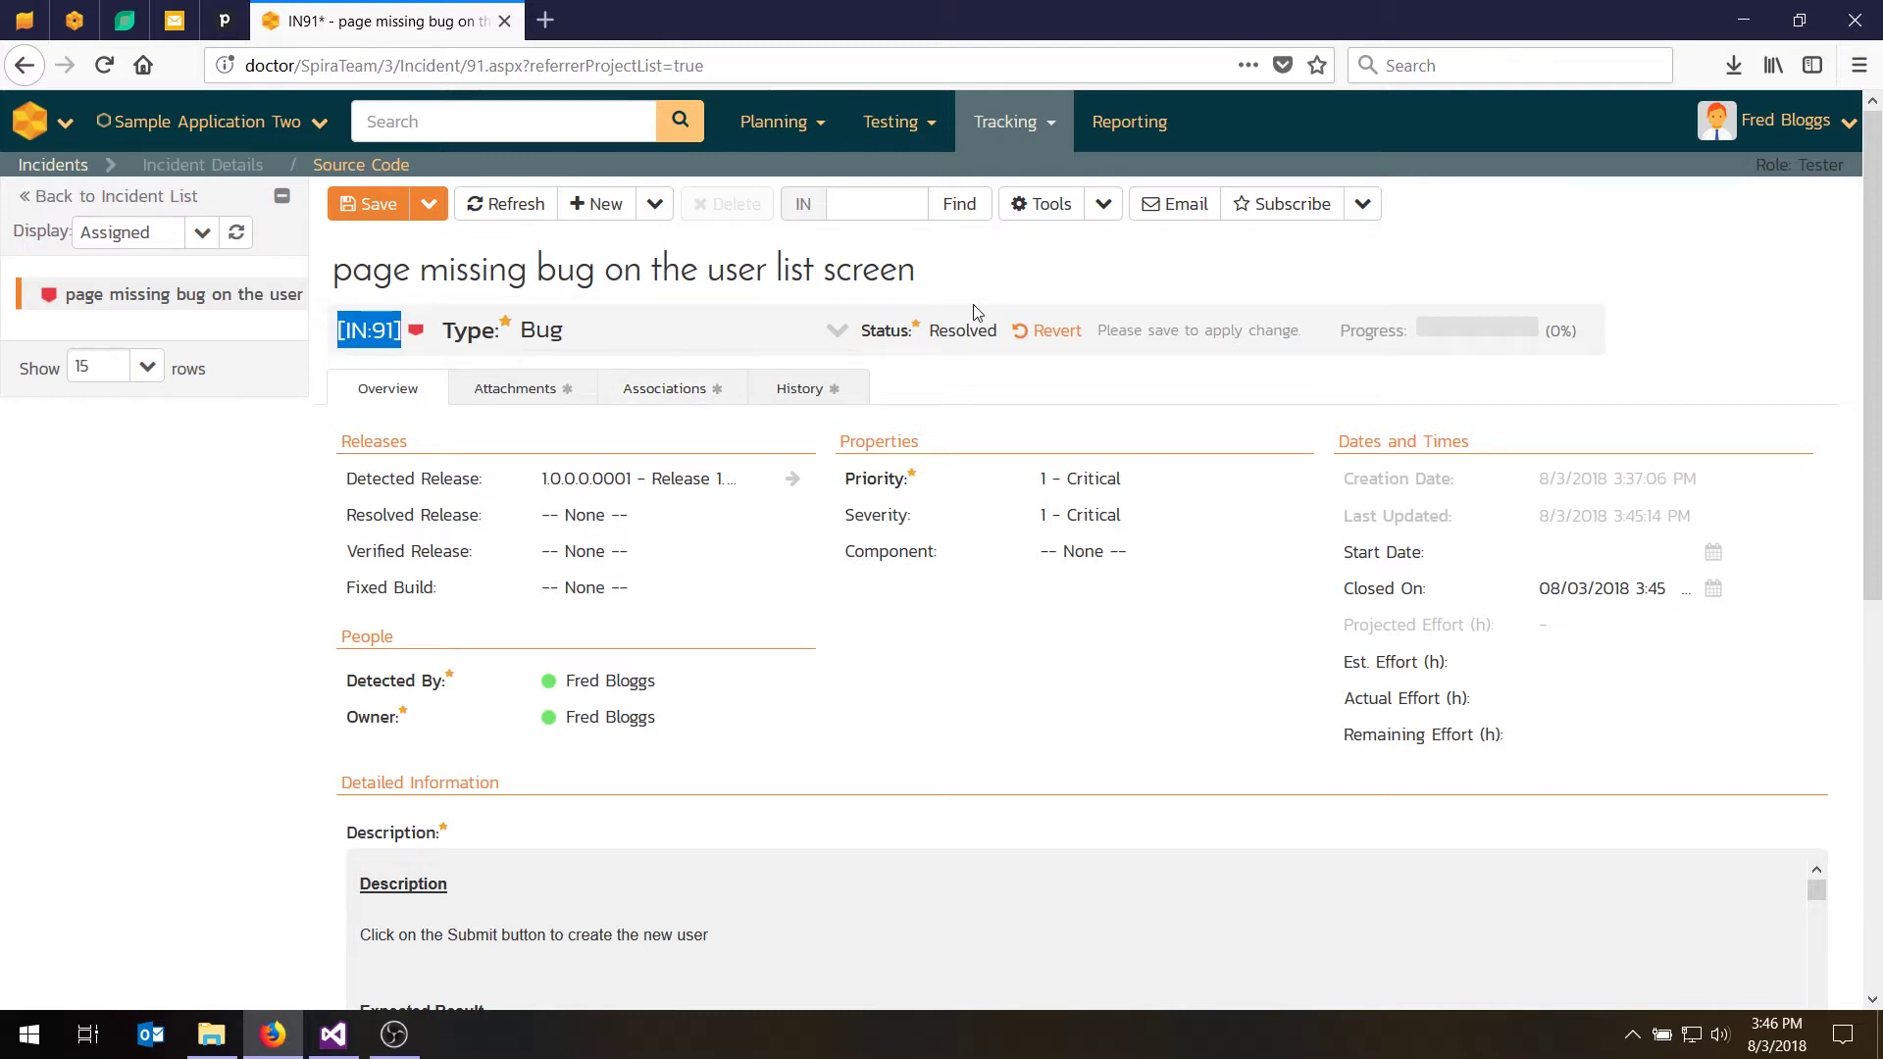
pyautogui.click(373, 208)
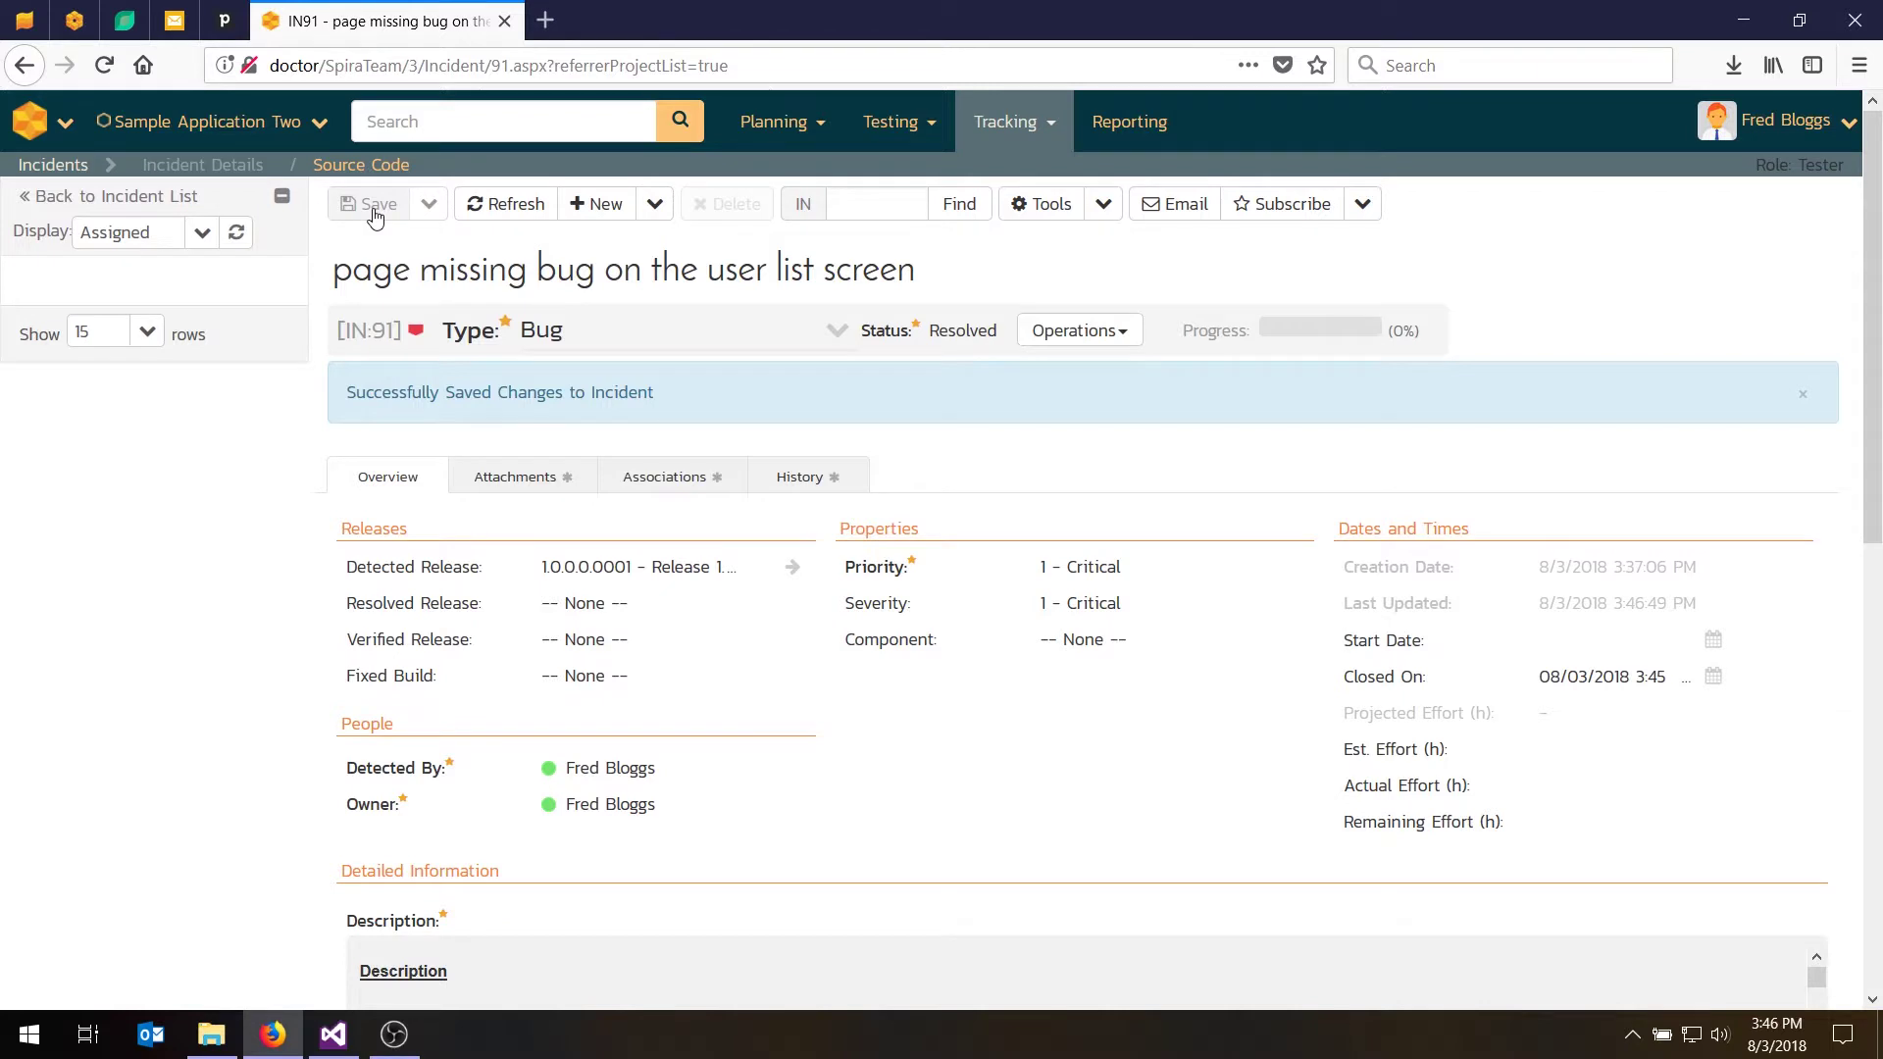
# Log out the tester, sign in as administrator, and open IN:91 from the Incident Board
pyautogui.click(1775, 121)
pyautogui.click(1725, 208)
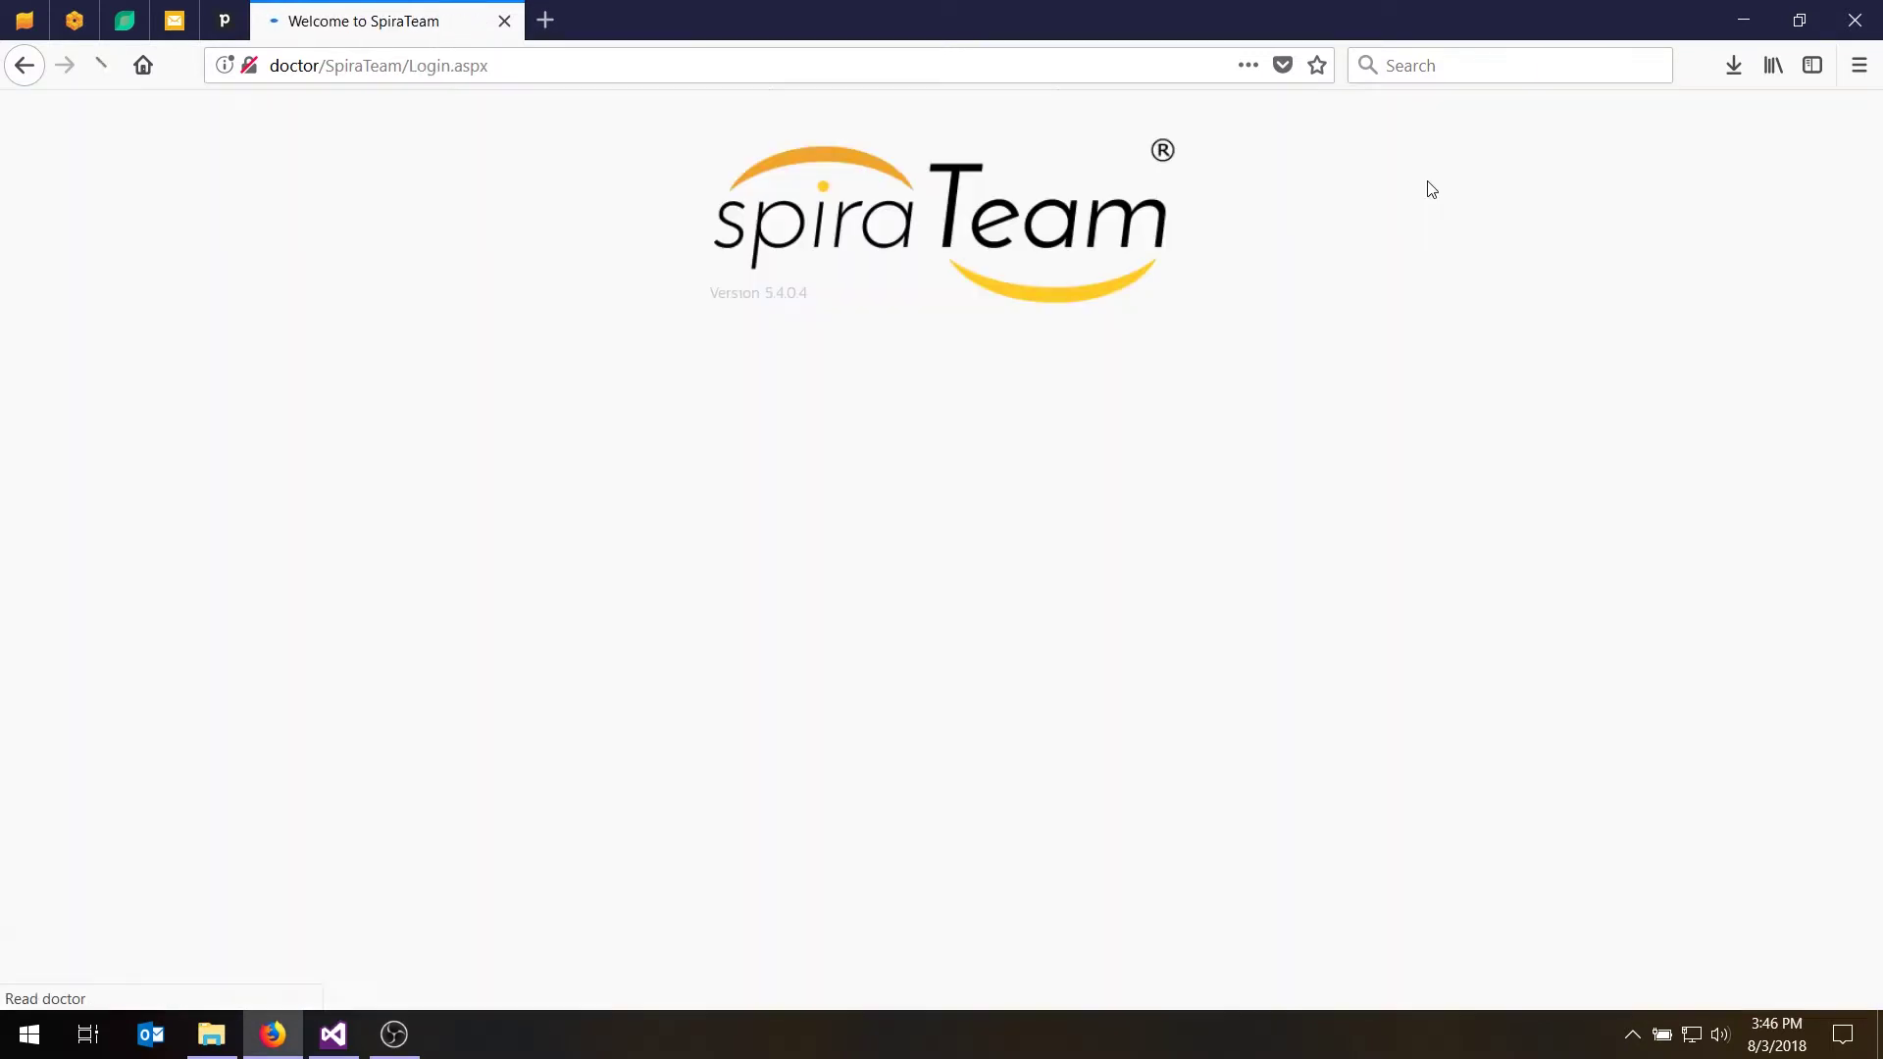
pyautogui.click(775, 594)
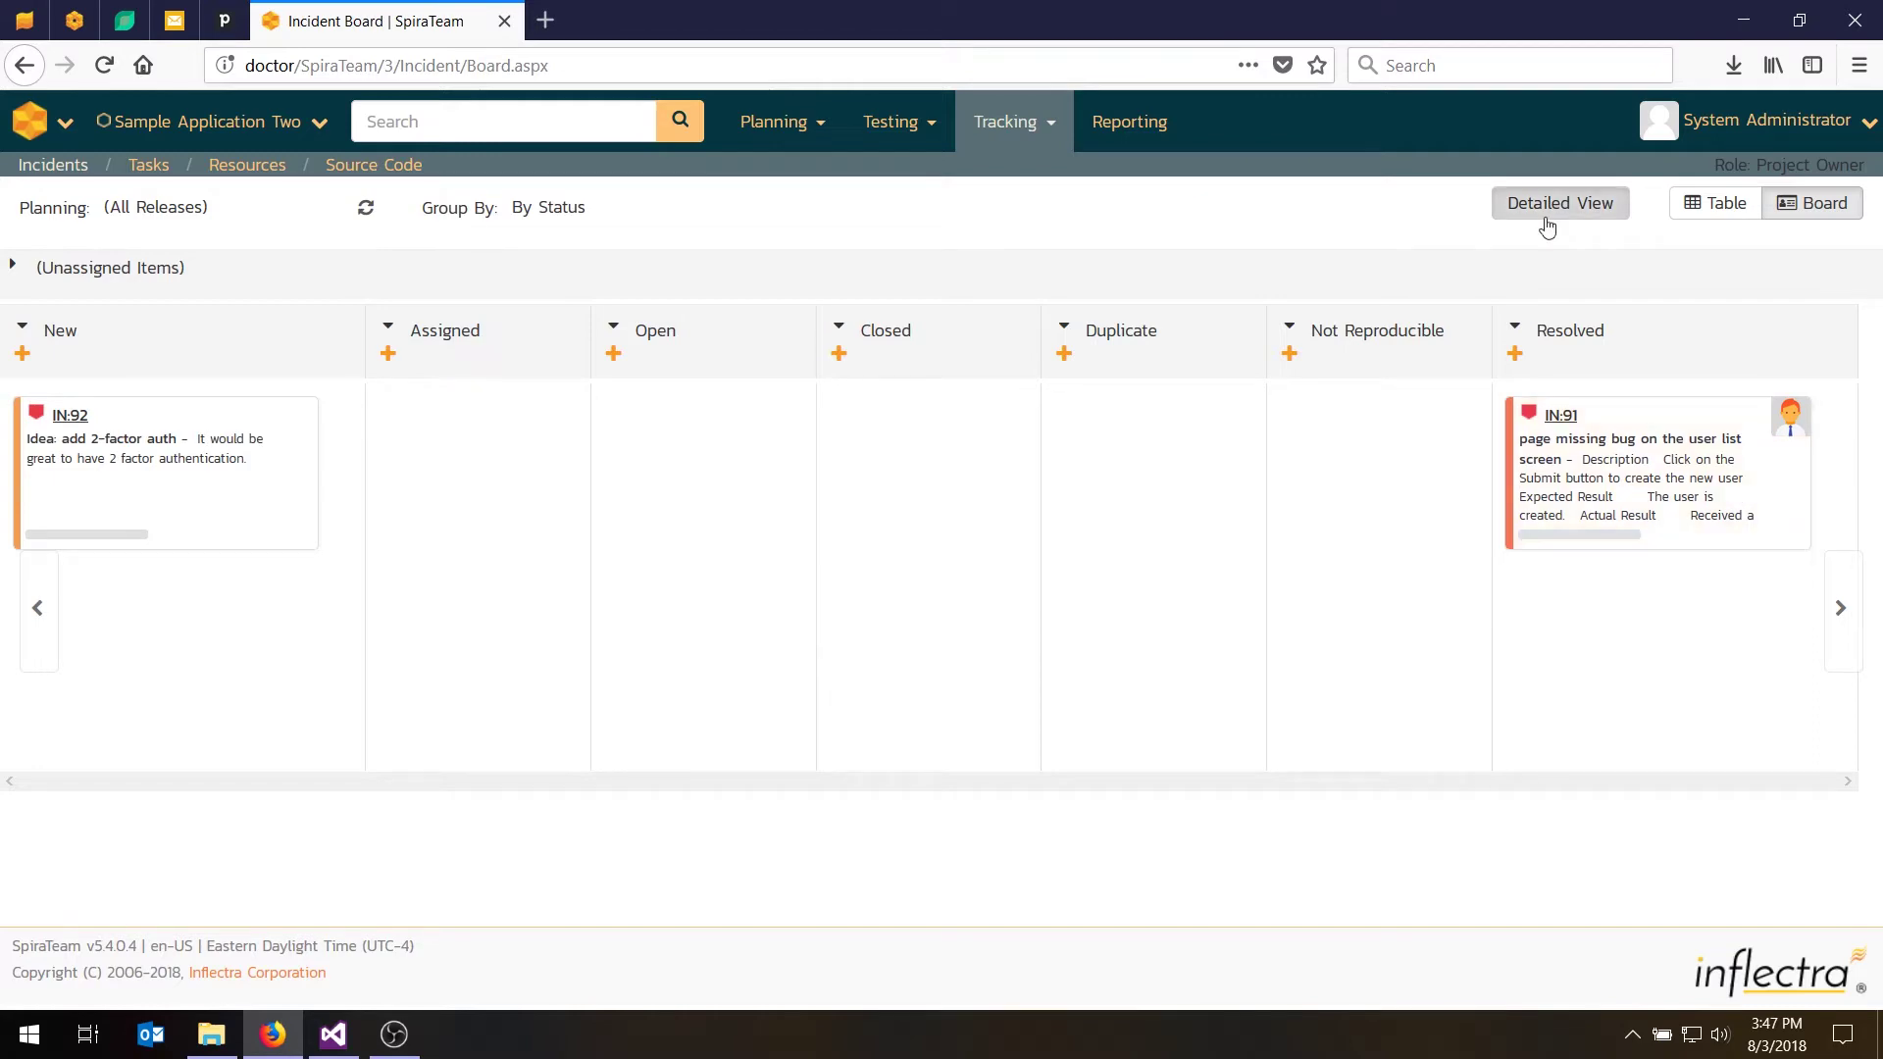
pyautogui.click(1559, 417)
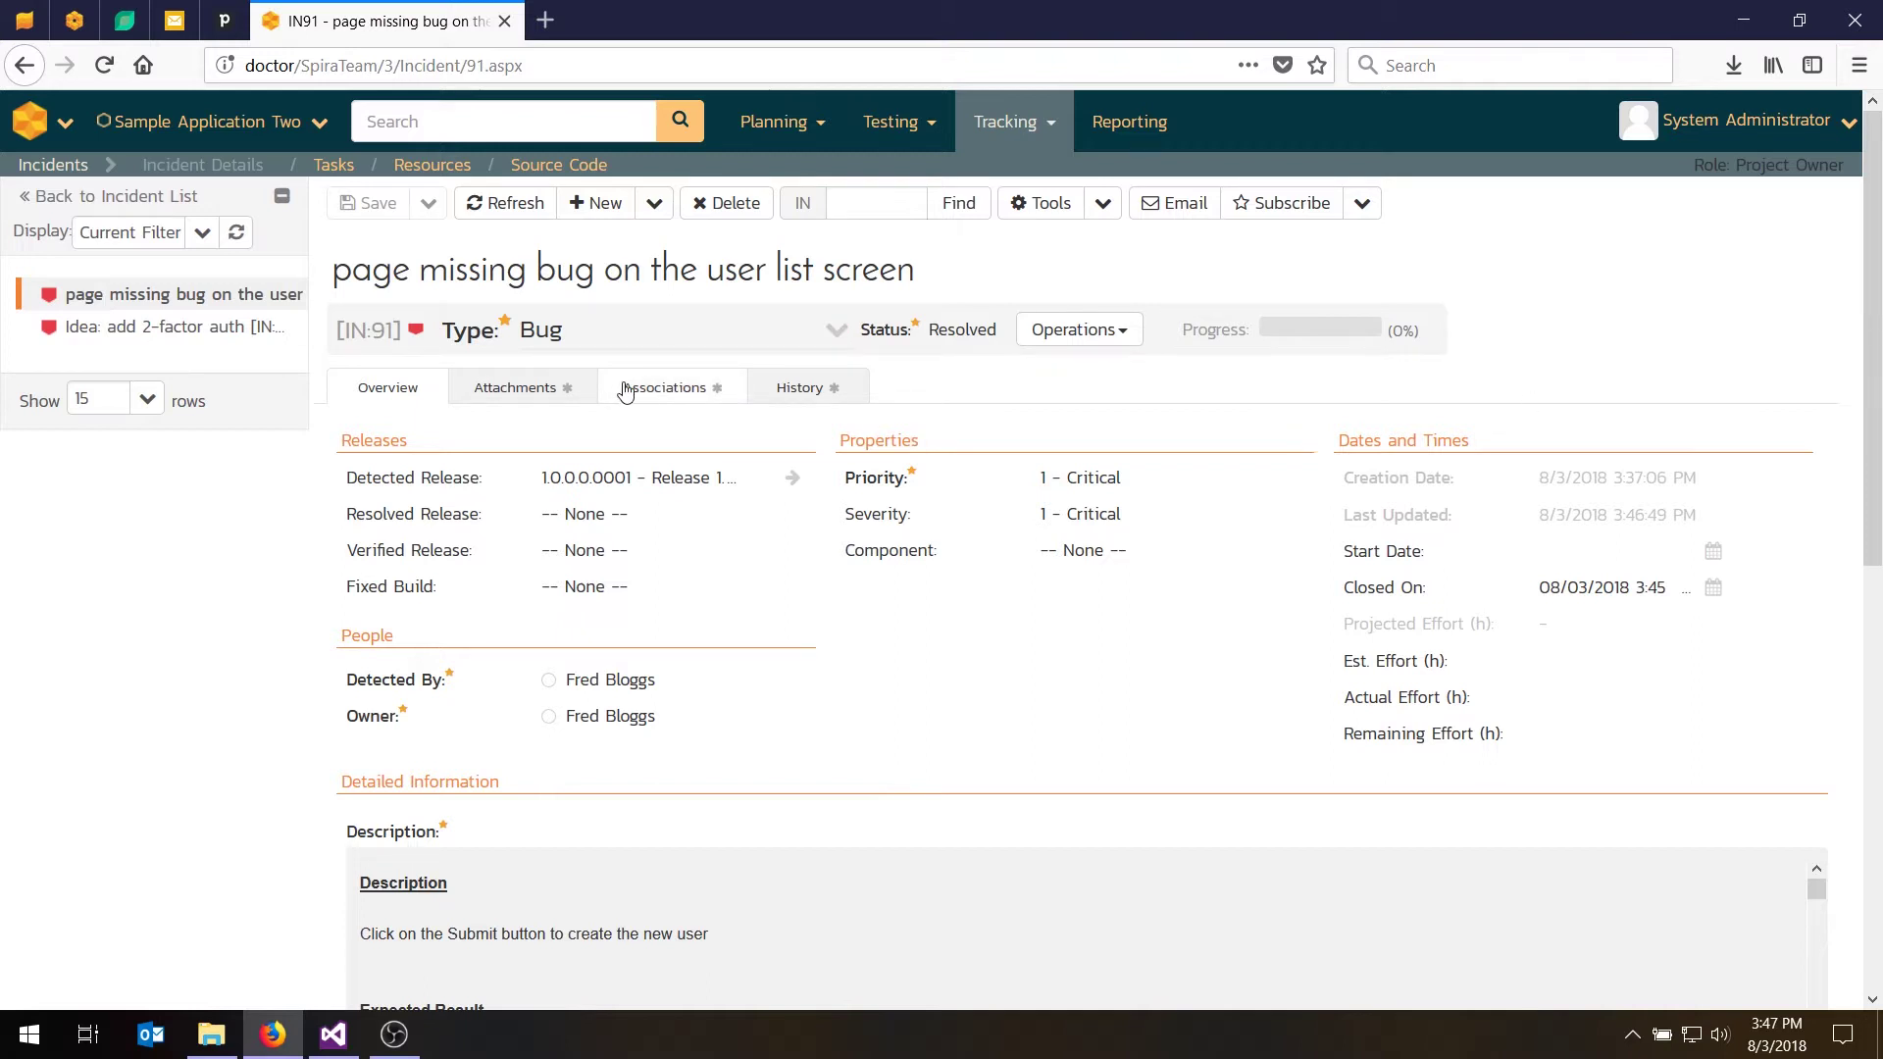
# Open IN:91's linked failed test run TR:313 in a new tab and start a re-test
pyautogui.click(663, 389)
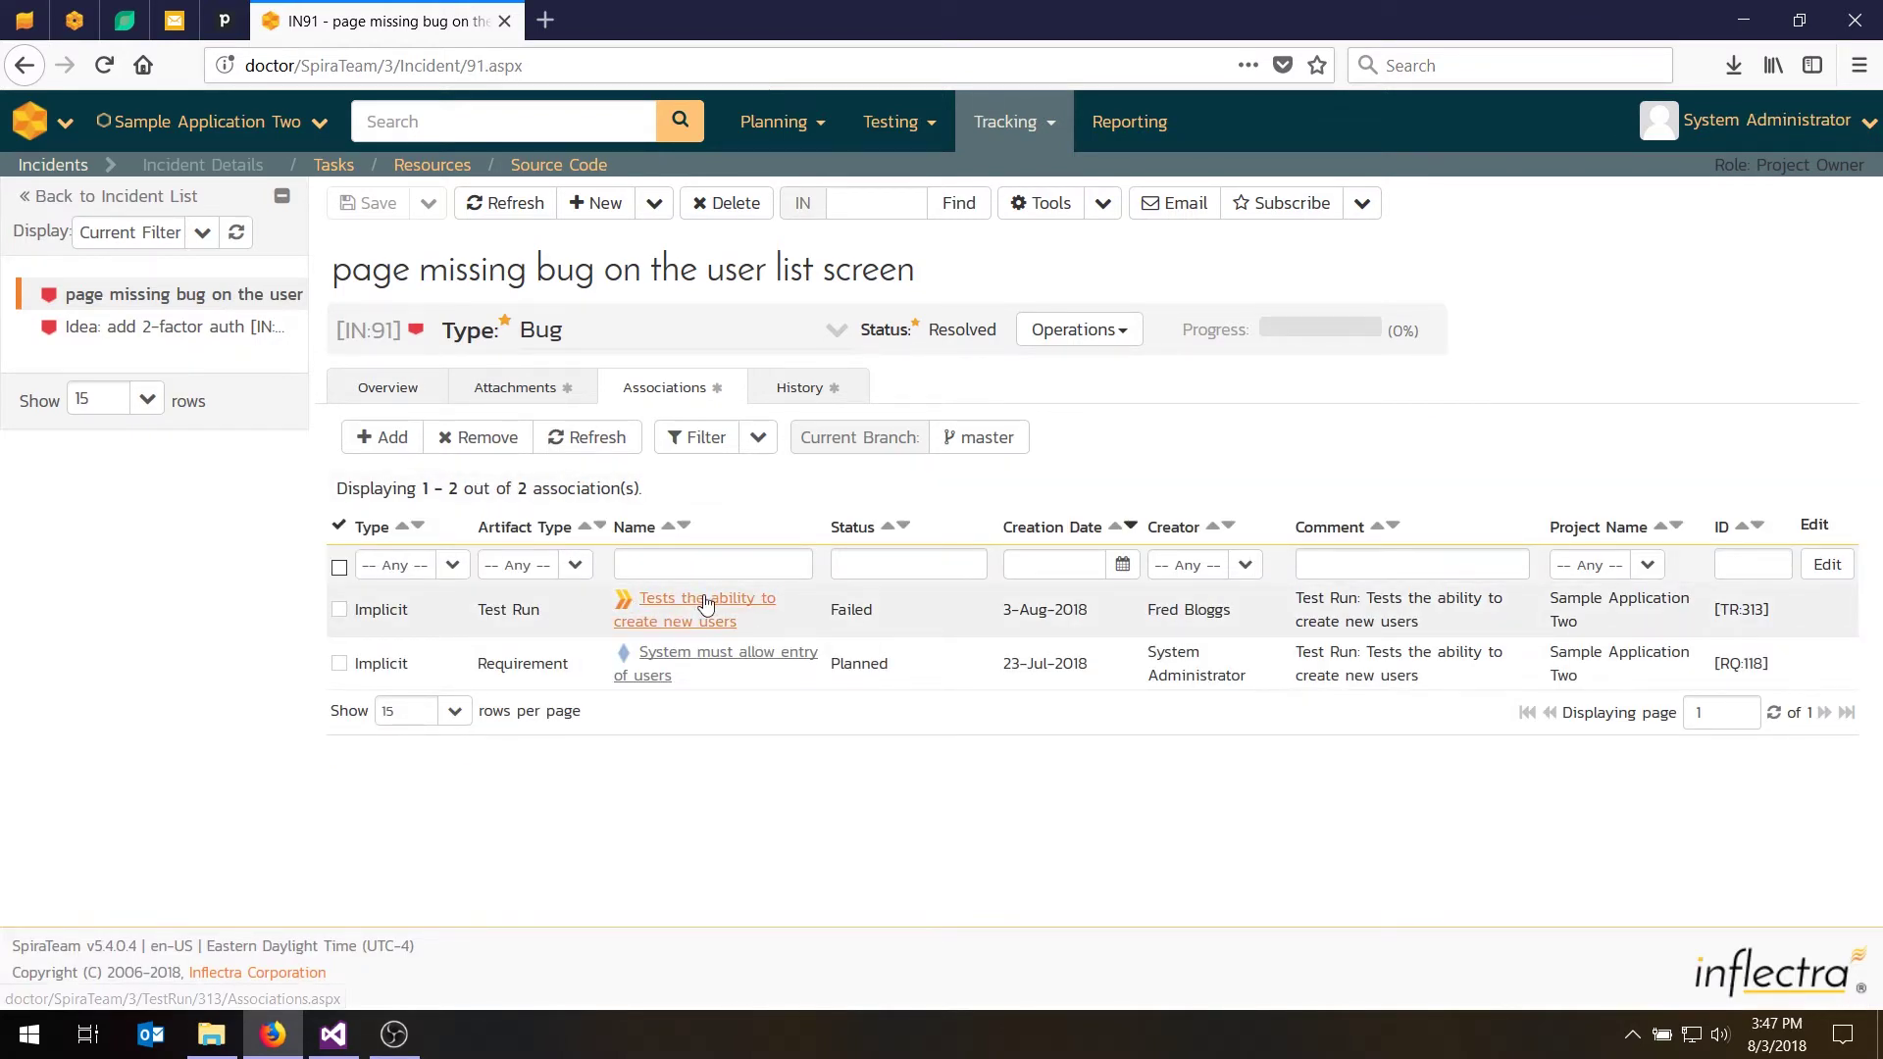
pyautogui.middleClick(705, 602)
pyautogui.click(595, 37)
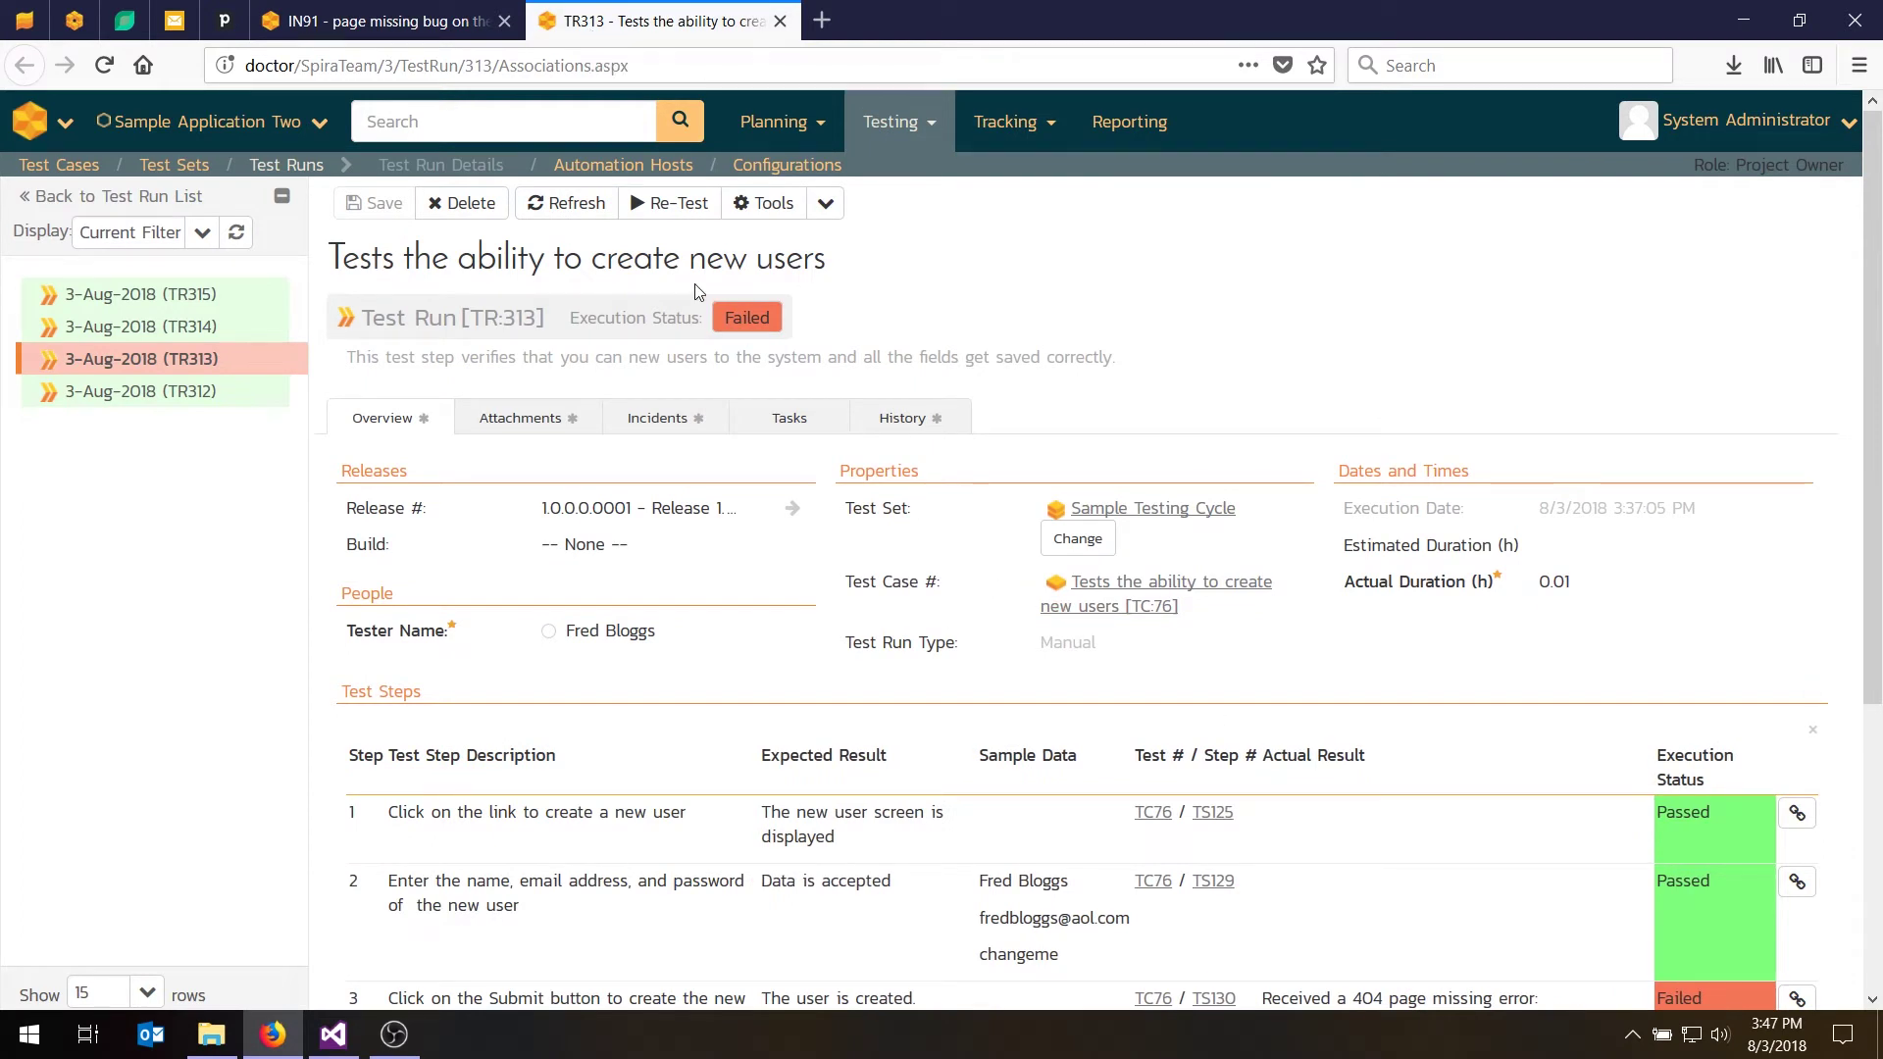
pyautogui.click(682, 203)
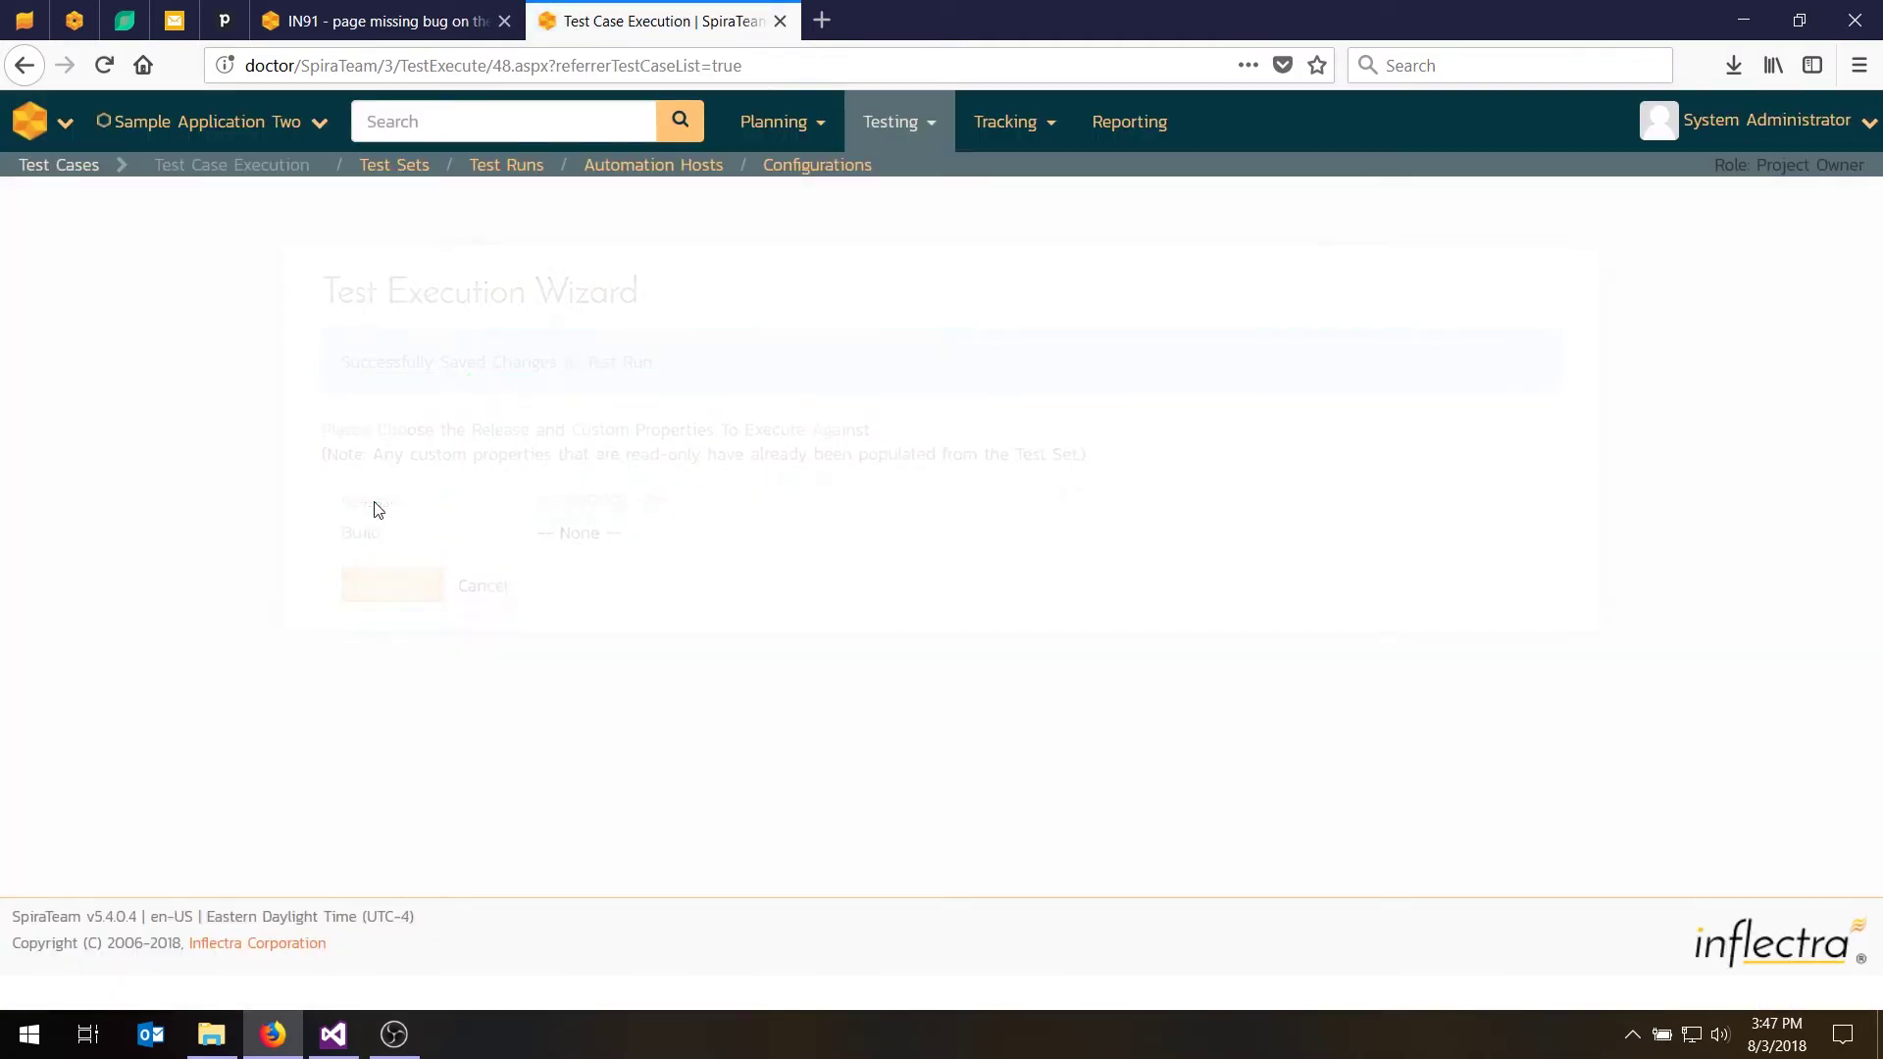
# Pass all three test steps and finish the test run
pyautogui.click(520, 390)
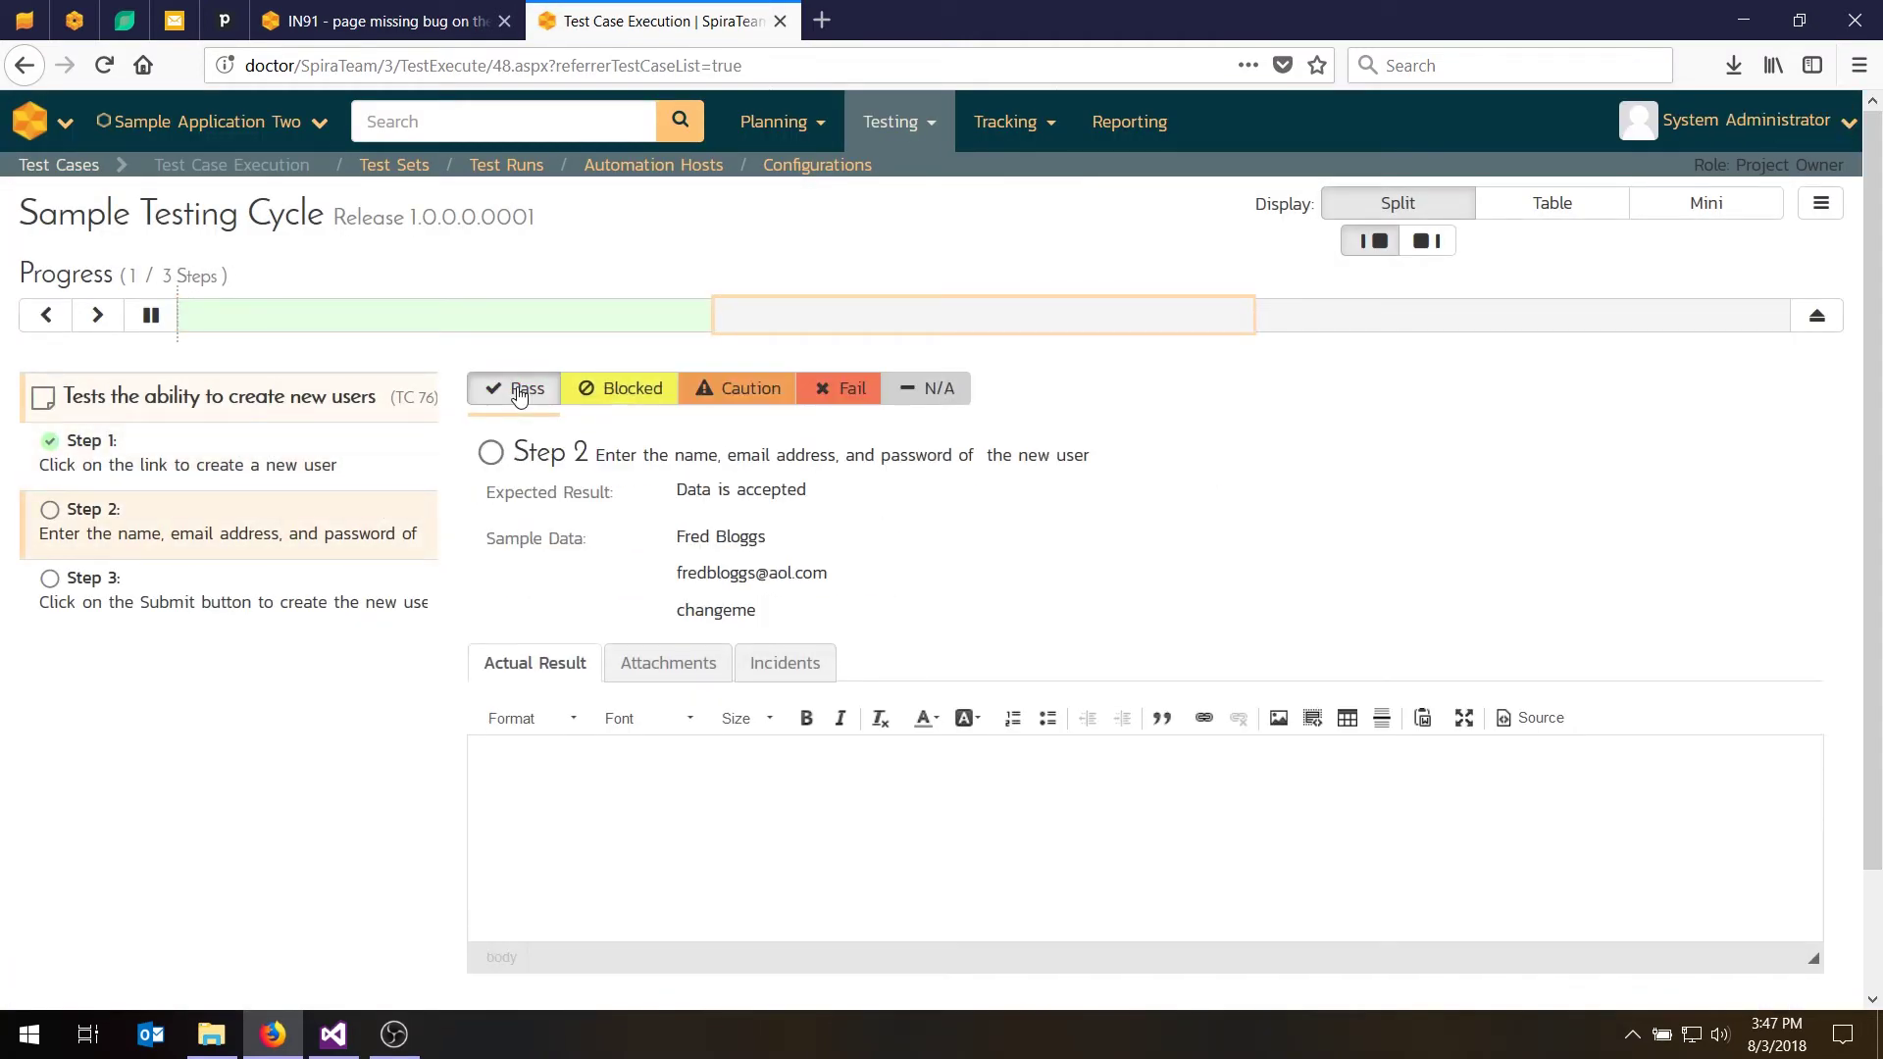
pyautogui.click(520, 390)
pyautogui.click(520, 395)
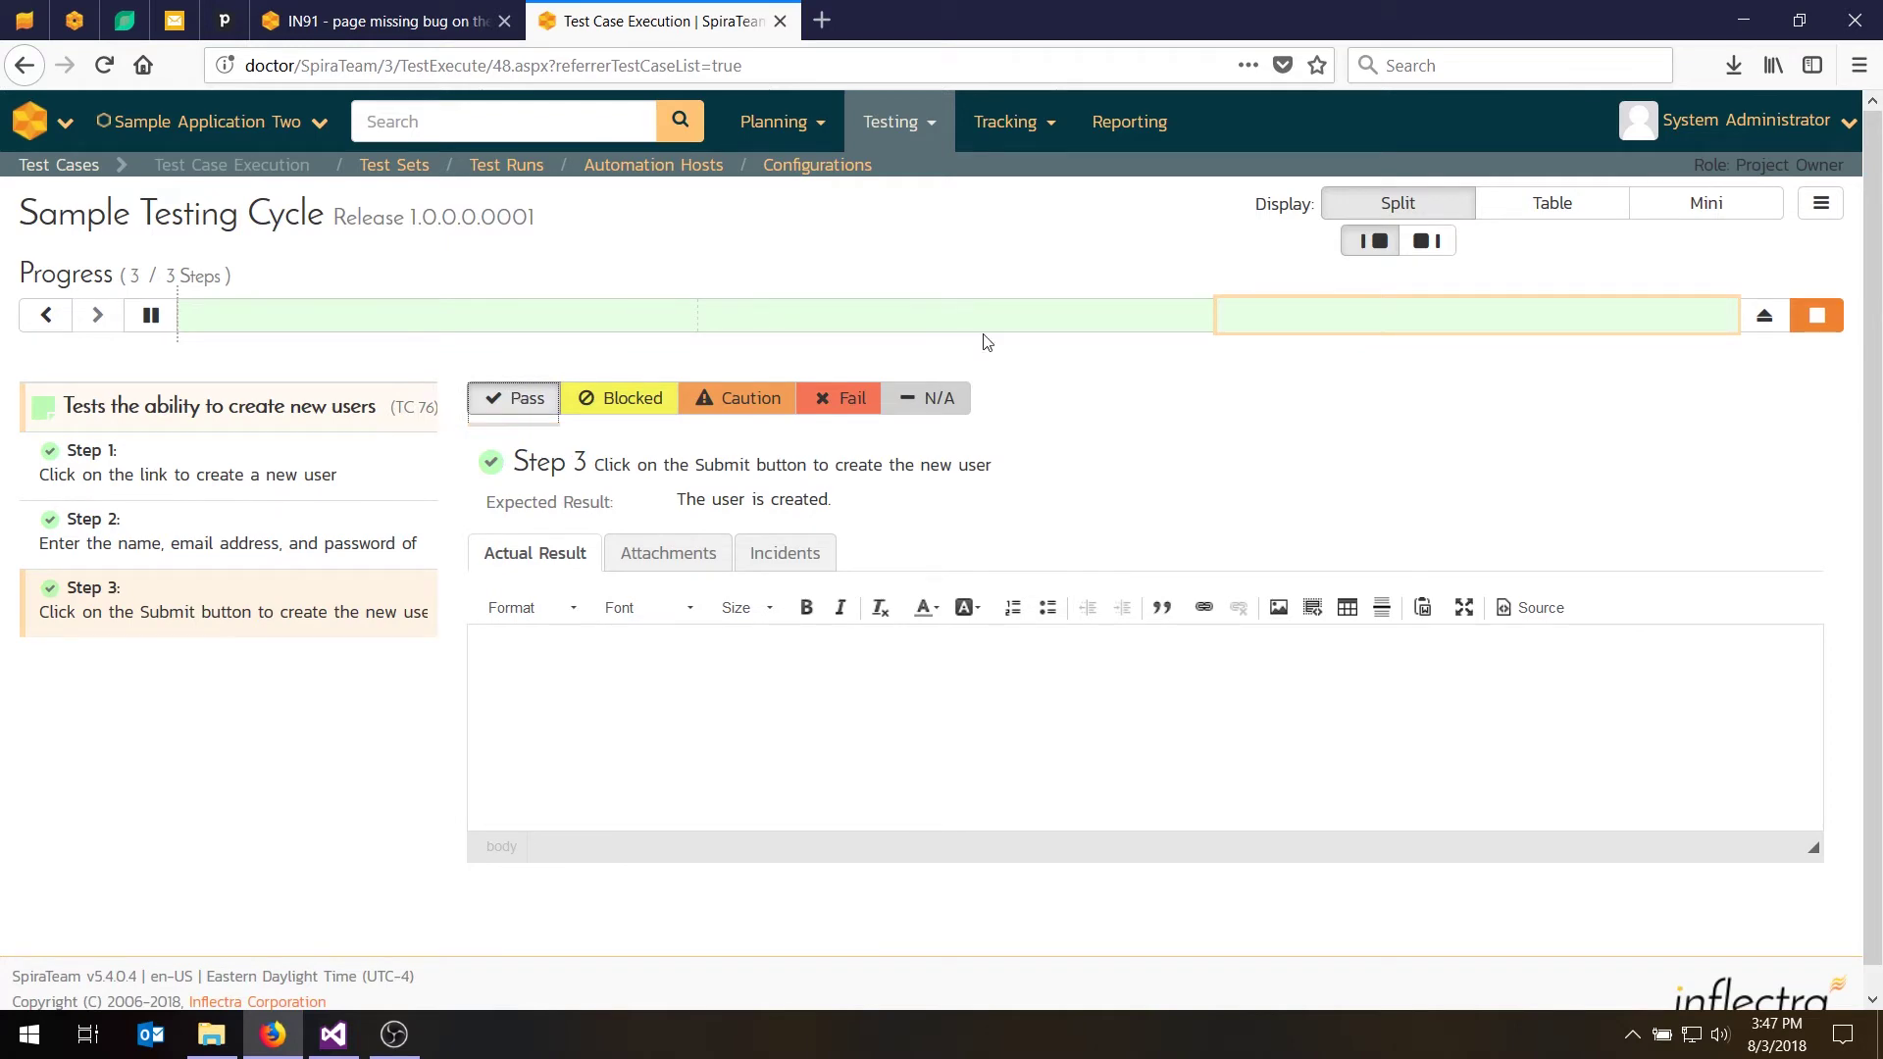
pyautogui.click(1817, 315)
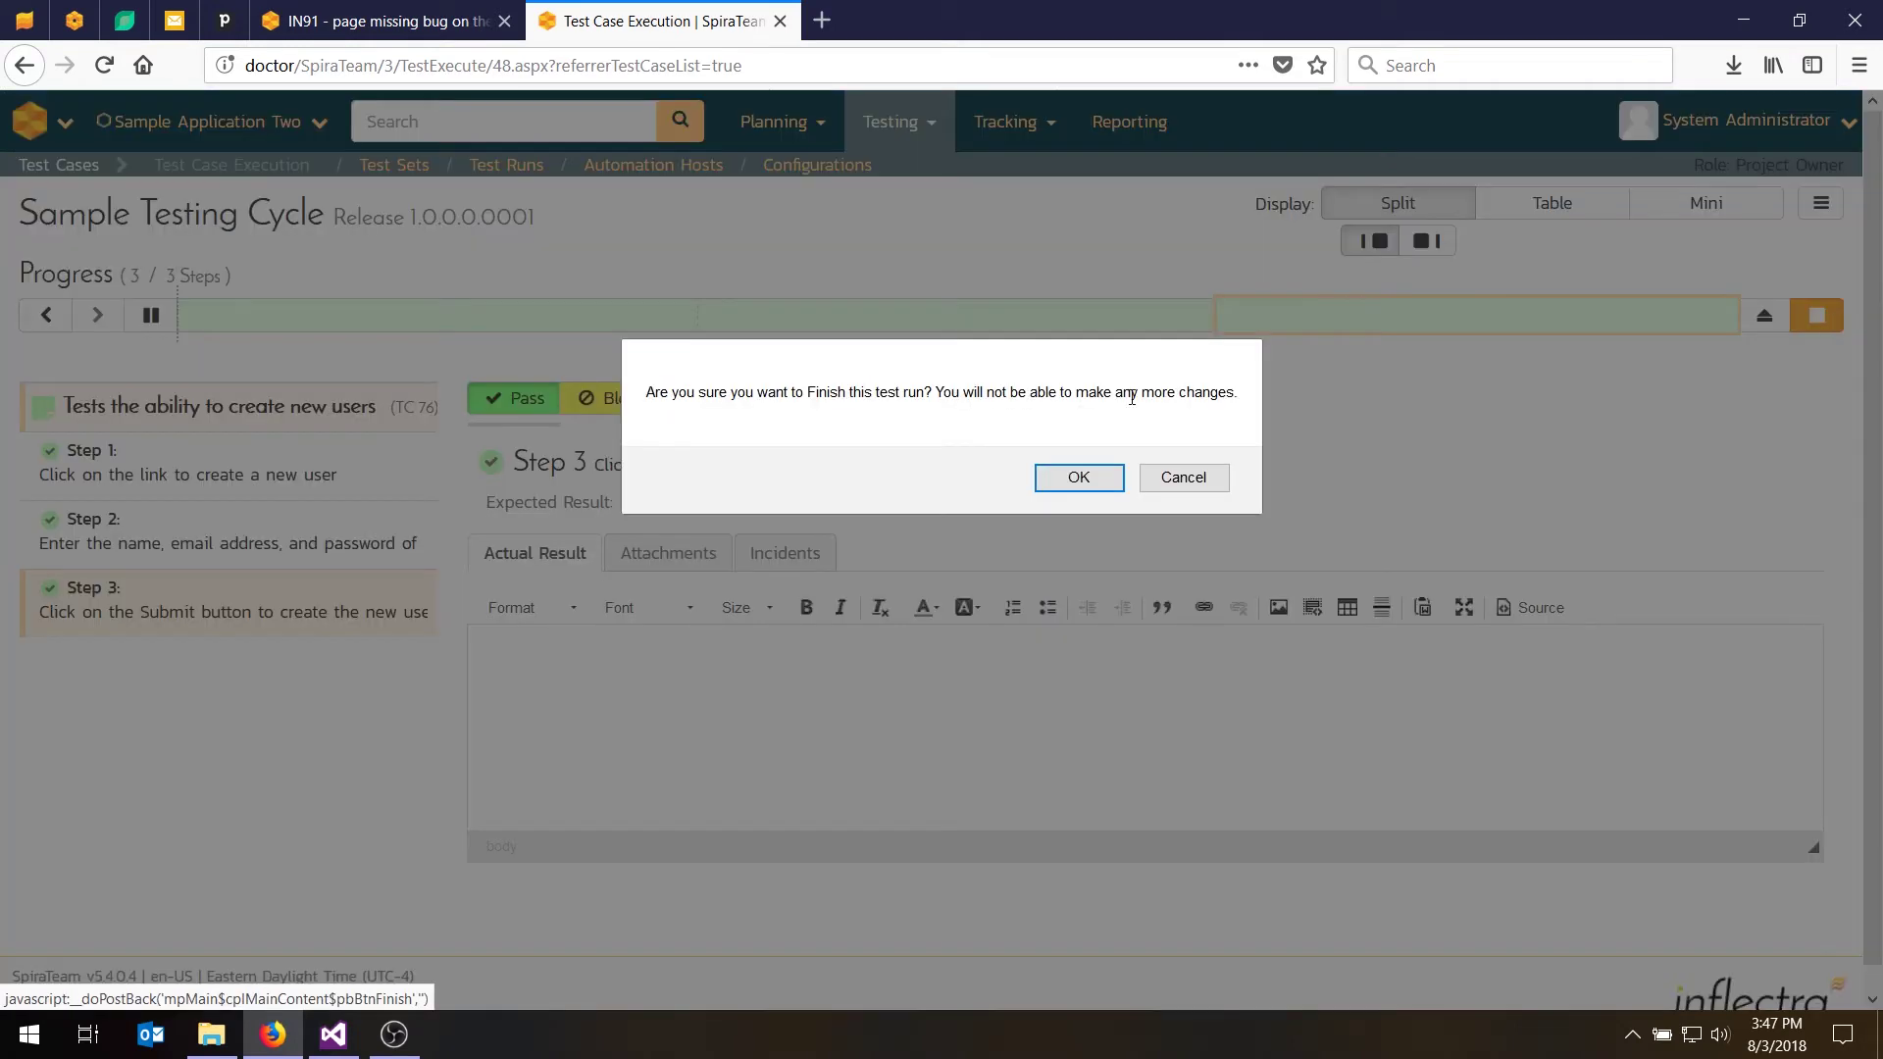
pyautogui.click(1042, 477)
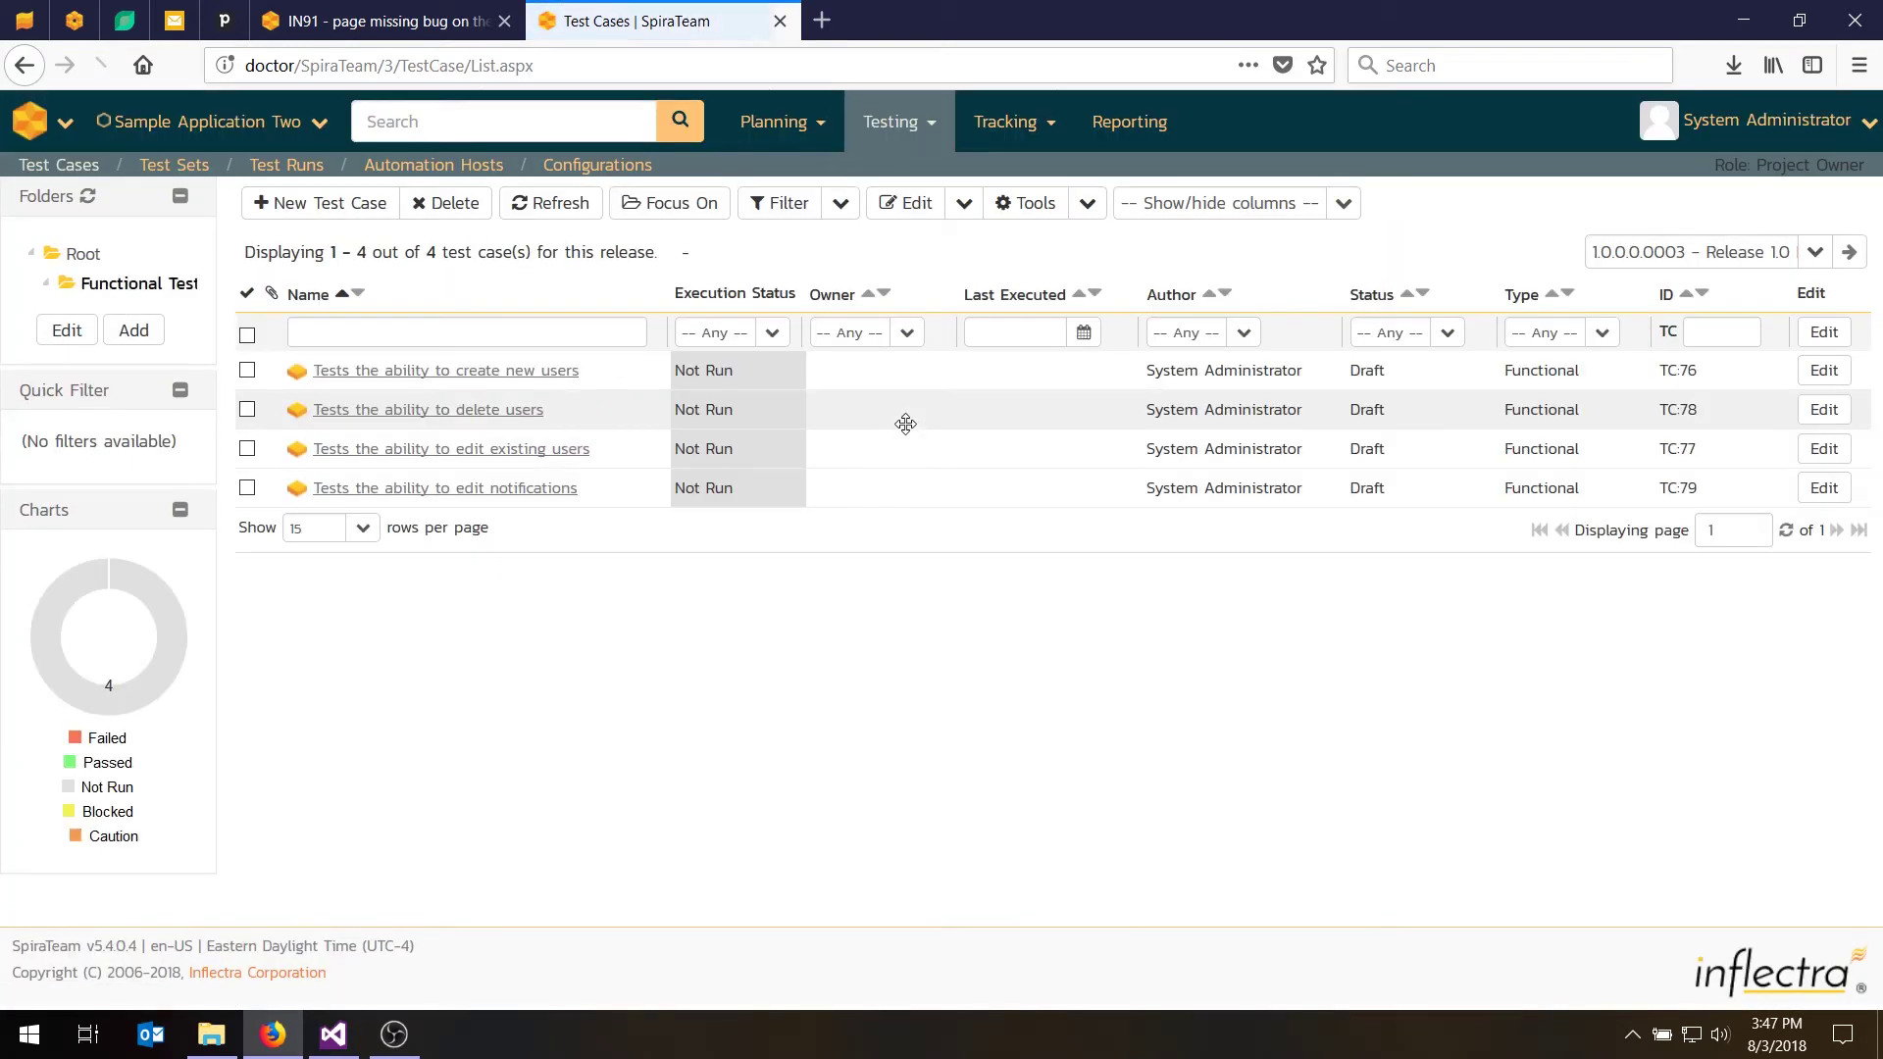
# Switch the Test Cases list's release filter to All Releases
pyautogui.click(1814, 252)
pyautogui.click(1596, 287)
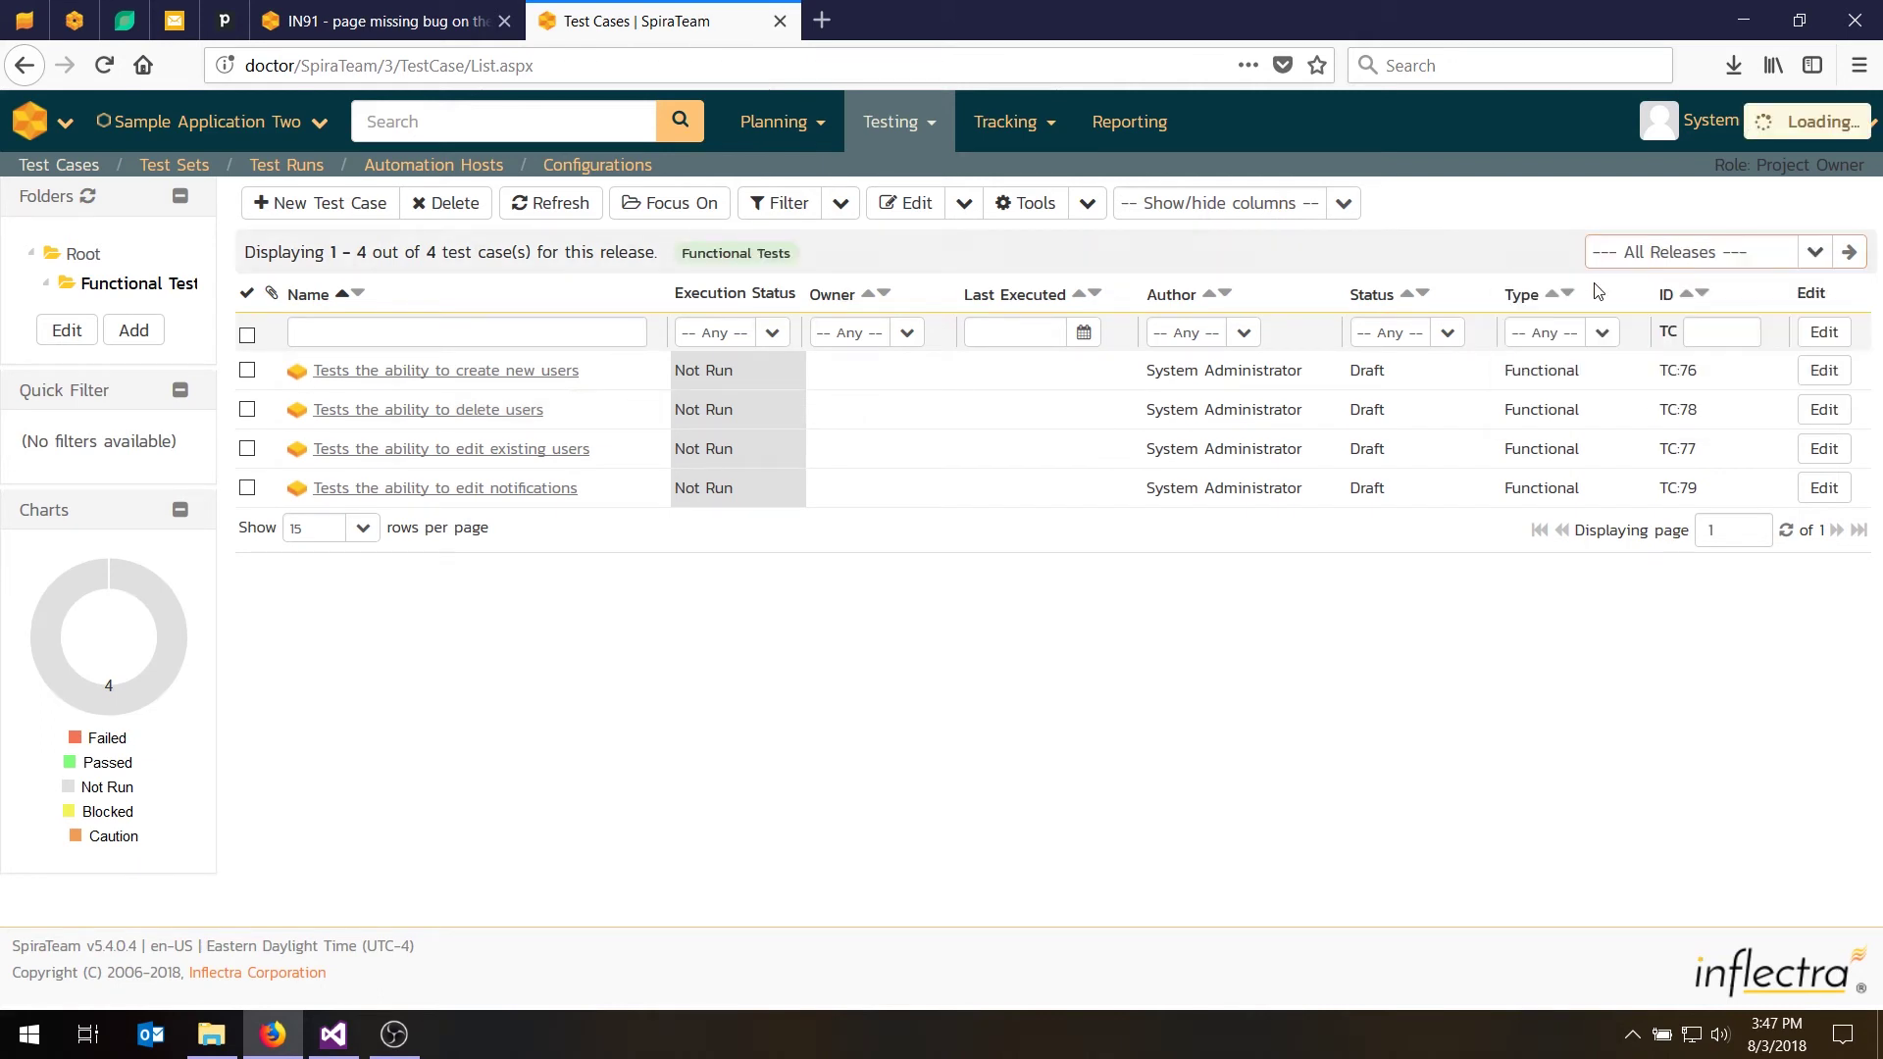